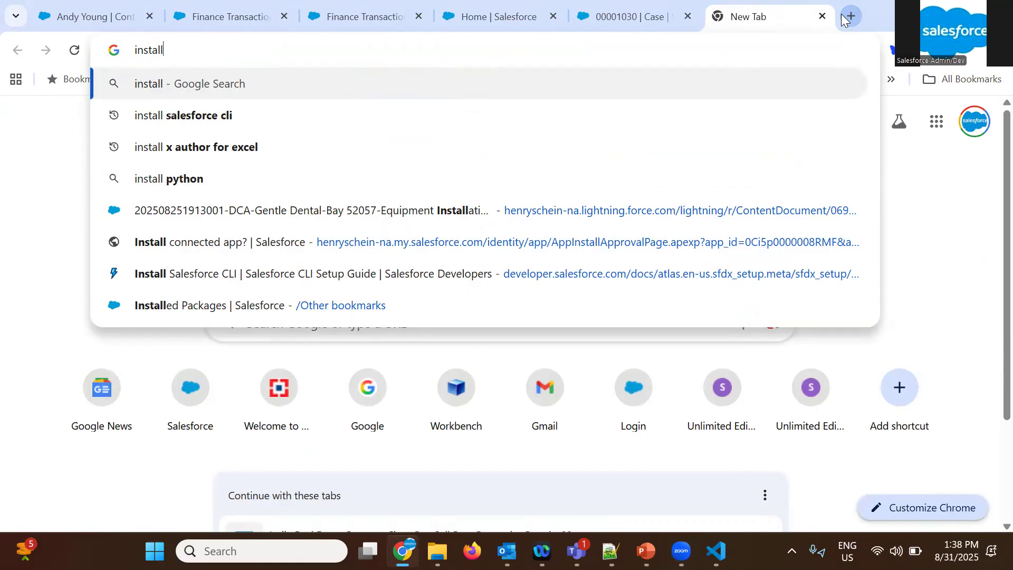
# Search the web for "install salesforce cli" and open the Install Salesforce CLI guide on Salesforce Developers
pyautogui.press('Down')
pyautogui.press('Return')
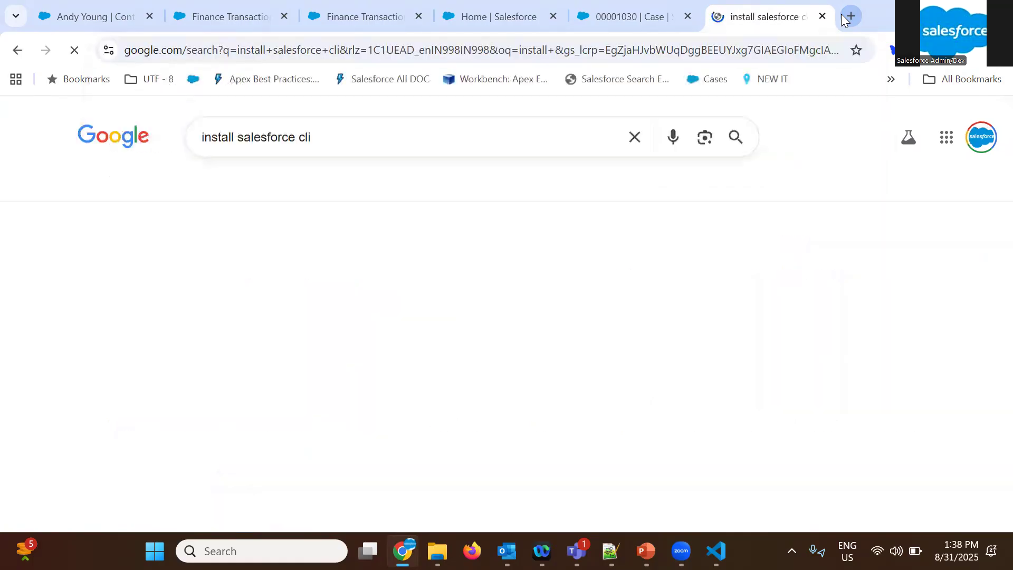
pyautogui.scroll(-5, 199, 280)
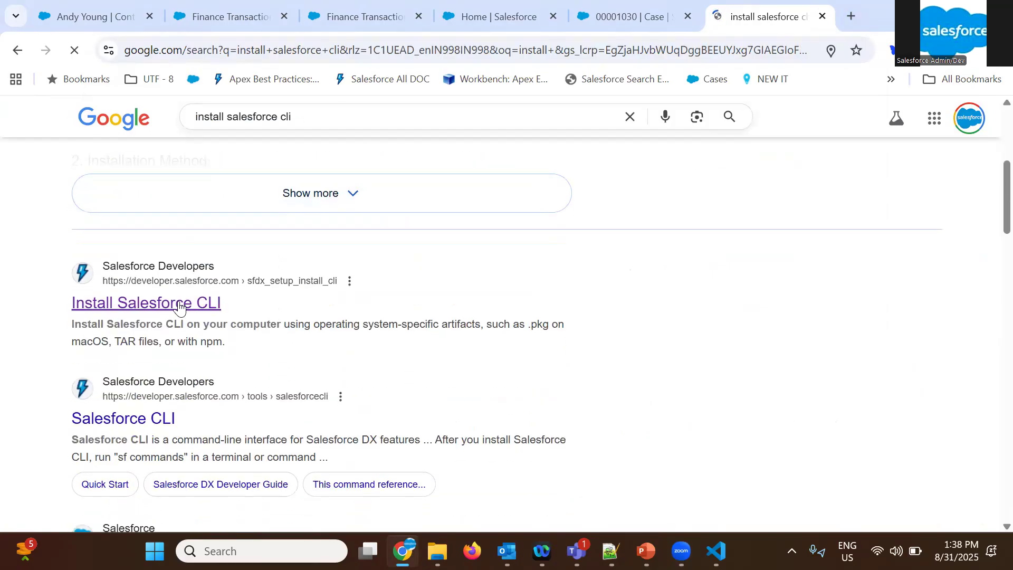
pyautogui.click(178, 306)
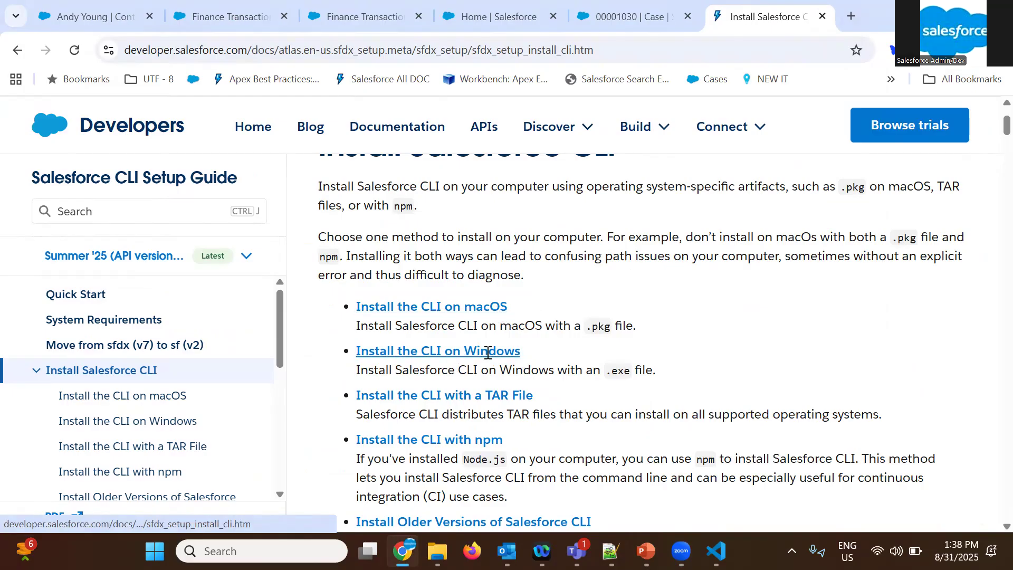
# Go to the guide's Windows installation section, open the Salesforce CLI download page and review its download options and listed uses
pyautogui.click(488, 353)
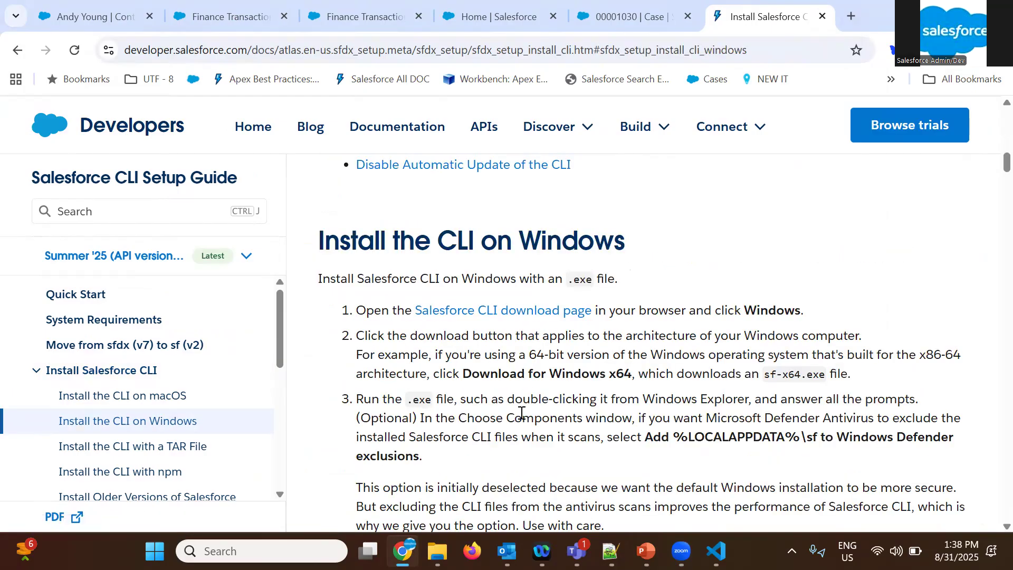
pyautogui.scroll(-1, 521, 413)
pyautogui.click(544, 268)
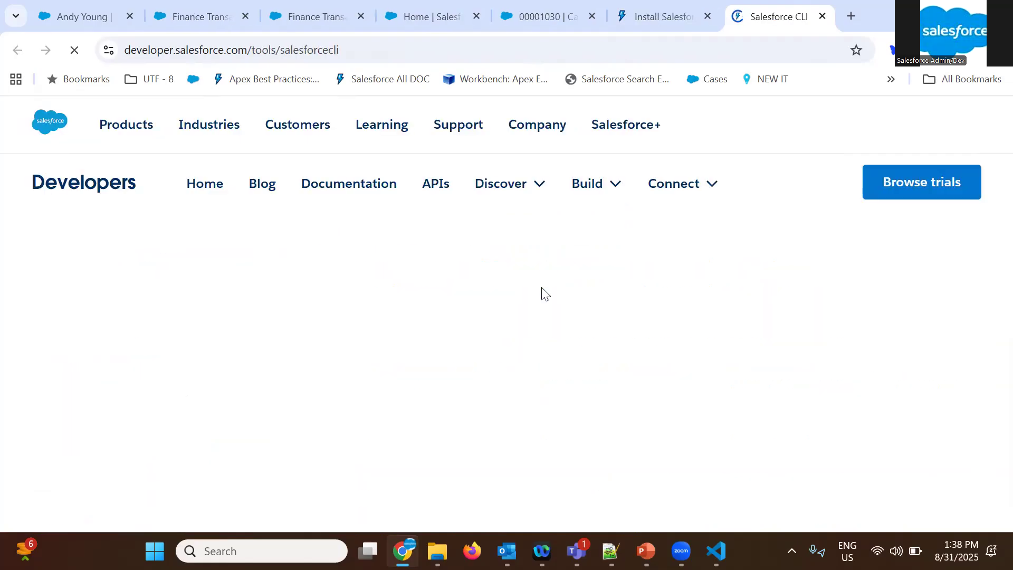
pyautogui.scroll(-4, 536, 355)
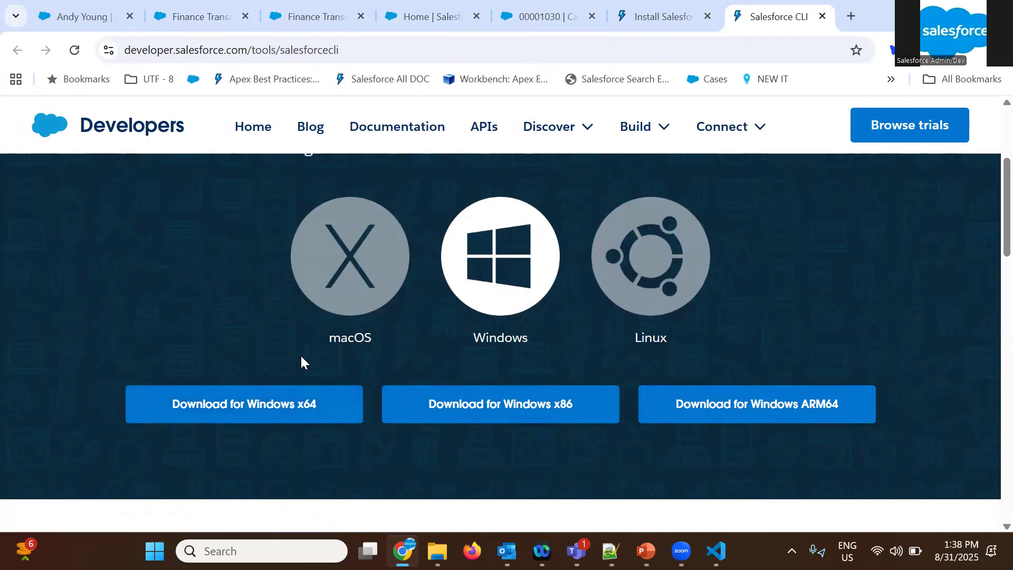
pyautogui.scroll(-3, 301, 358)
pyautogui.scroll(-6, 301, 357)
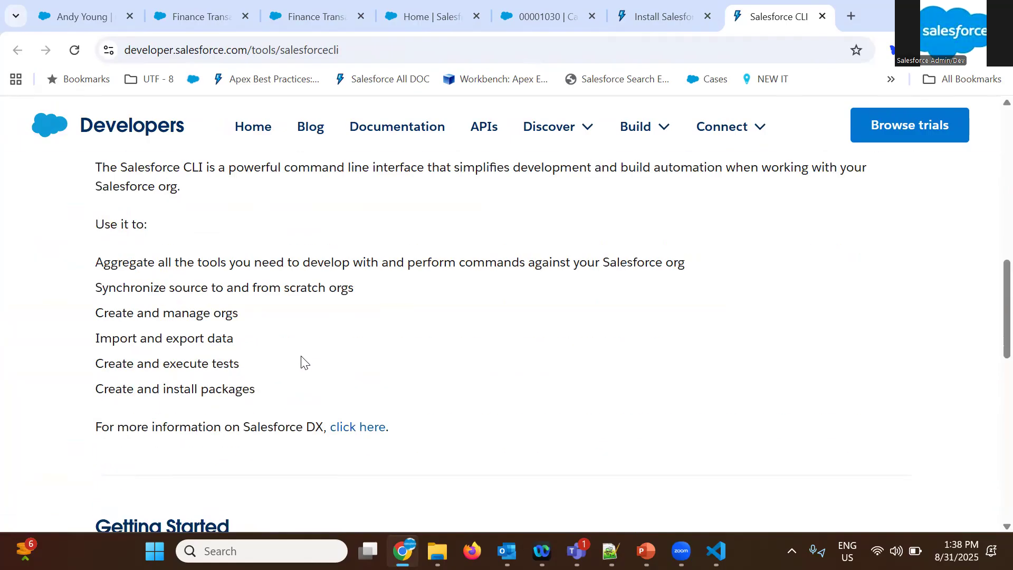
pyautogui.tripleClick(134, 306)
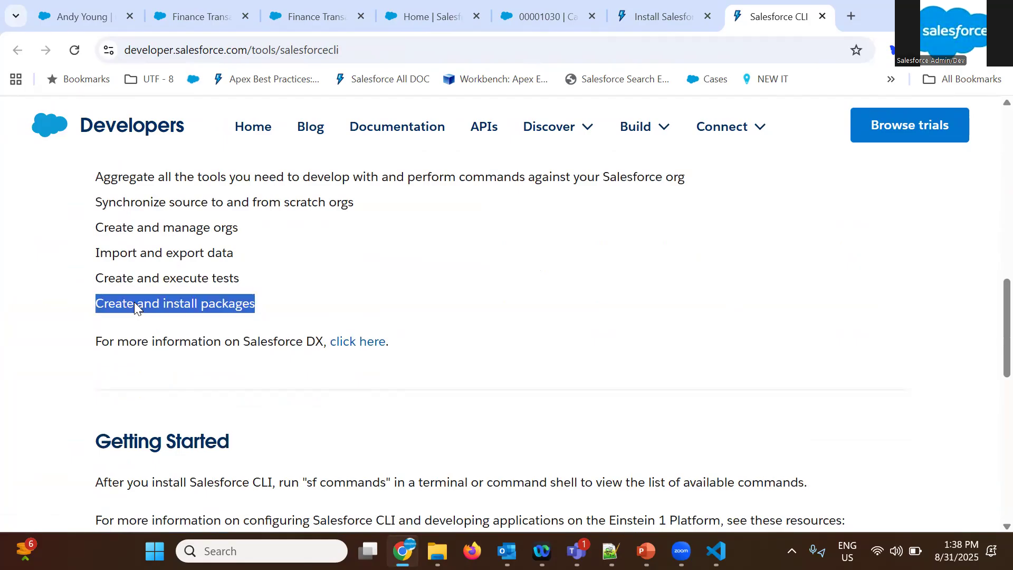
pyautogui.scroll(10, 375, 311)
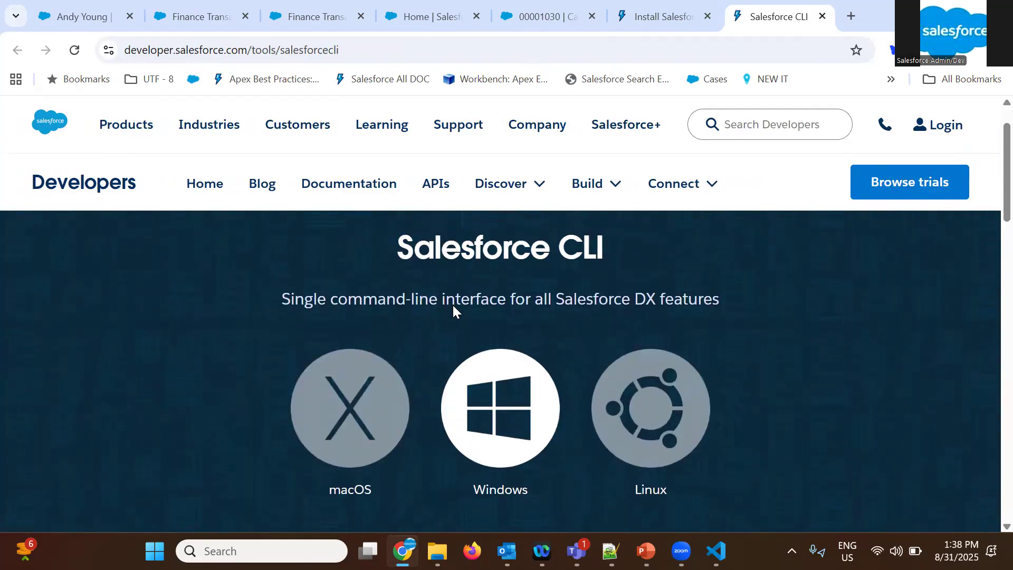
# Search the web for "install vscode windows" and open the Visual Studio Code download page to view its installers
pyautogui.click(611, 54)
pyautogui.write('in')
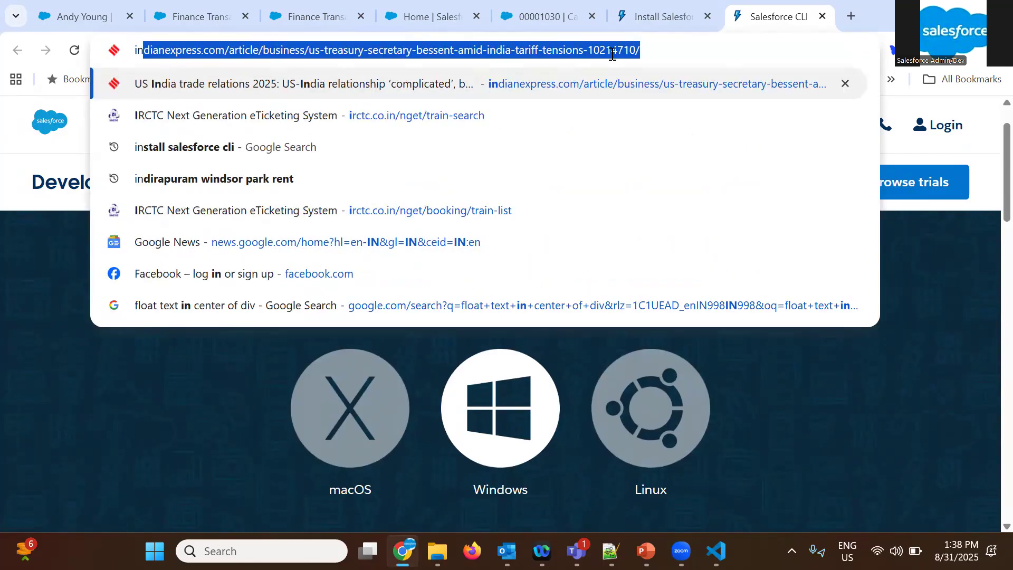
pyautogui.write('stall vs o')
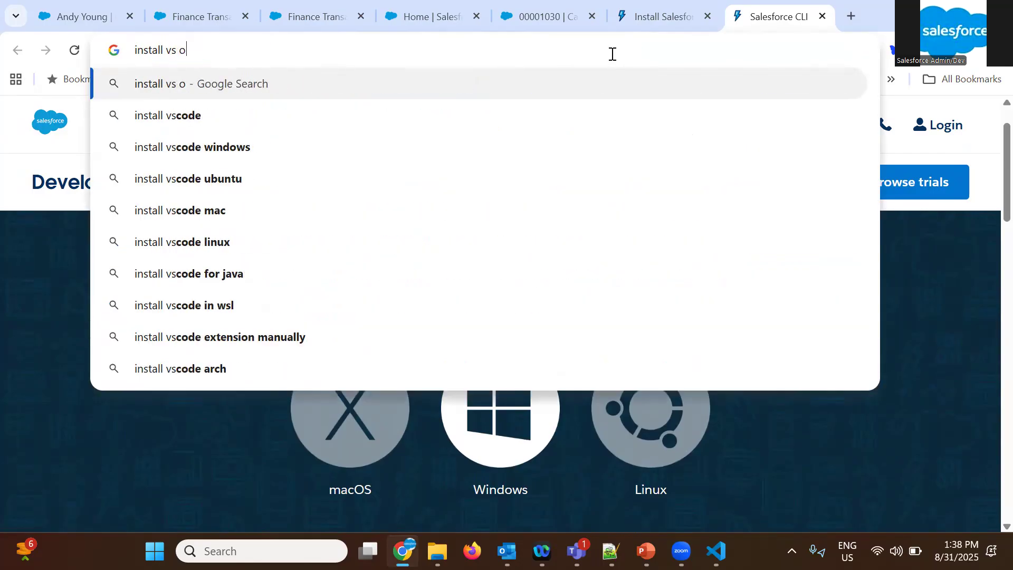
pyautogui.press('Down')
pyautogui.press('Down')
pyautogui.press('Return')
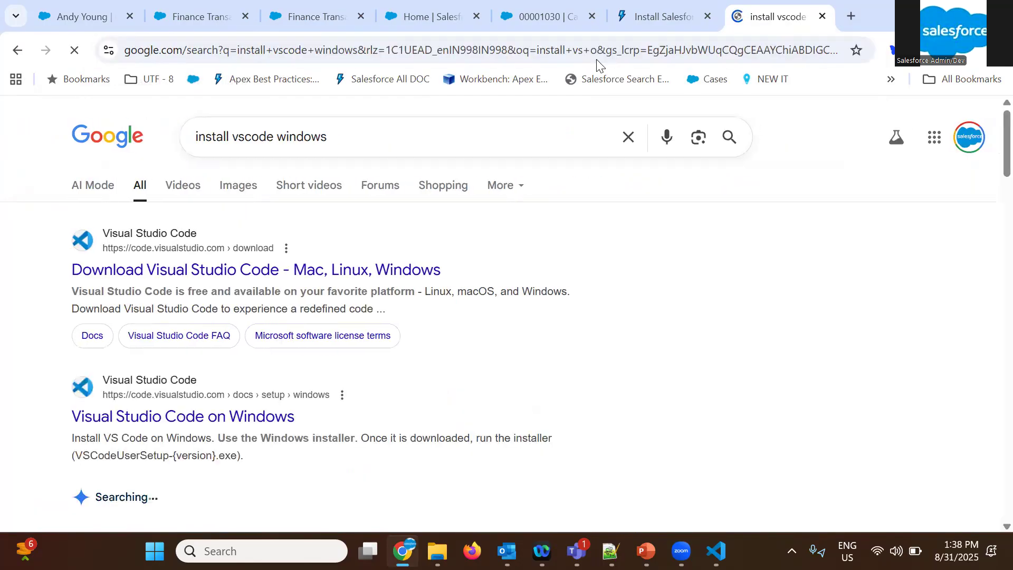
pyautogui.click(206, 281)
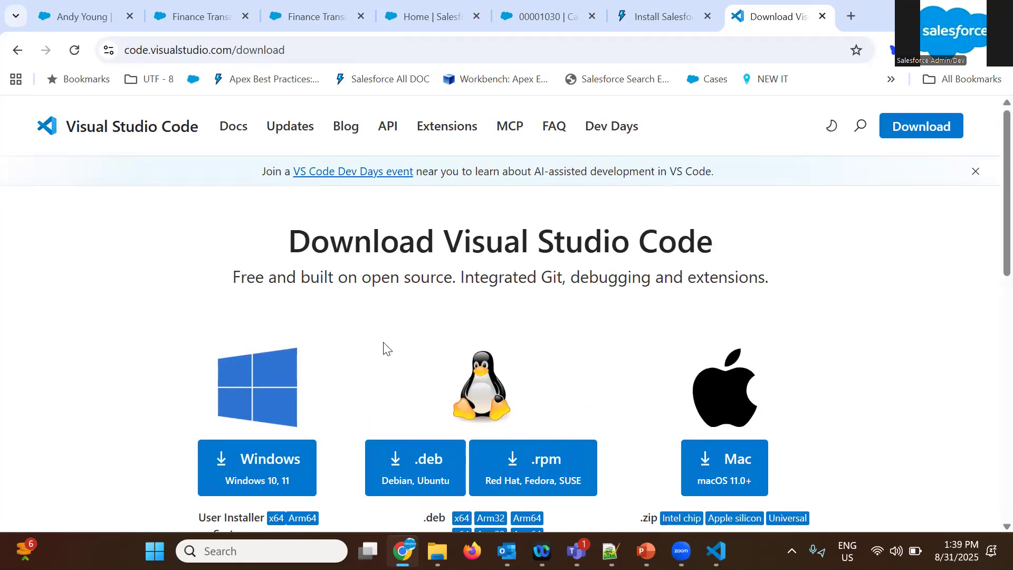
pyautogui.scroll(-2, 384, 348)
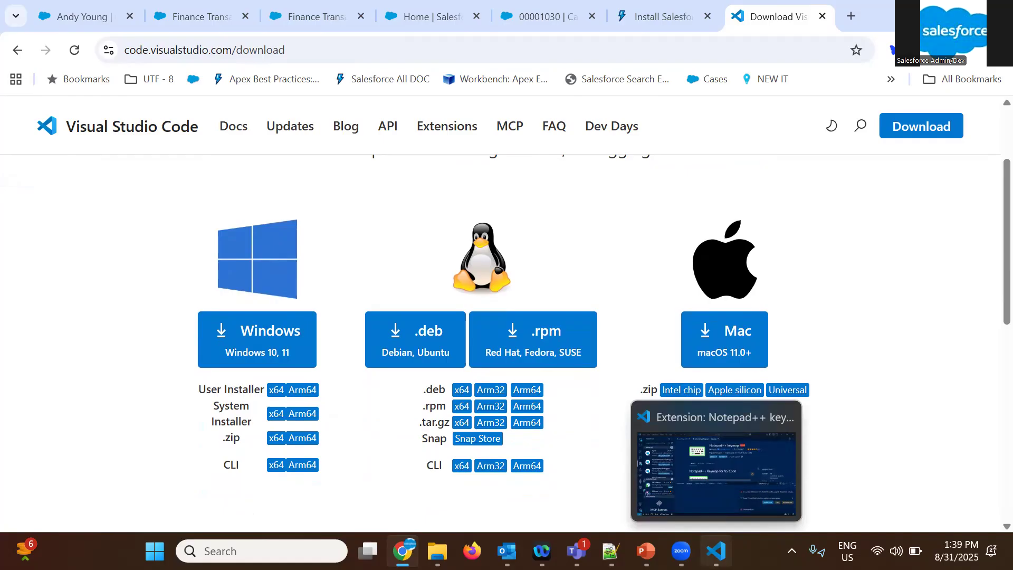
# Switch to Visual Studio Code, show the SIT project's files and collapse the force-app\main\default folder
pyautogui.click(716, 551)
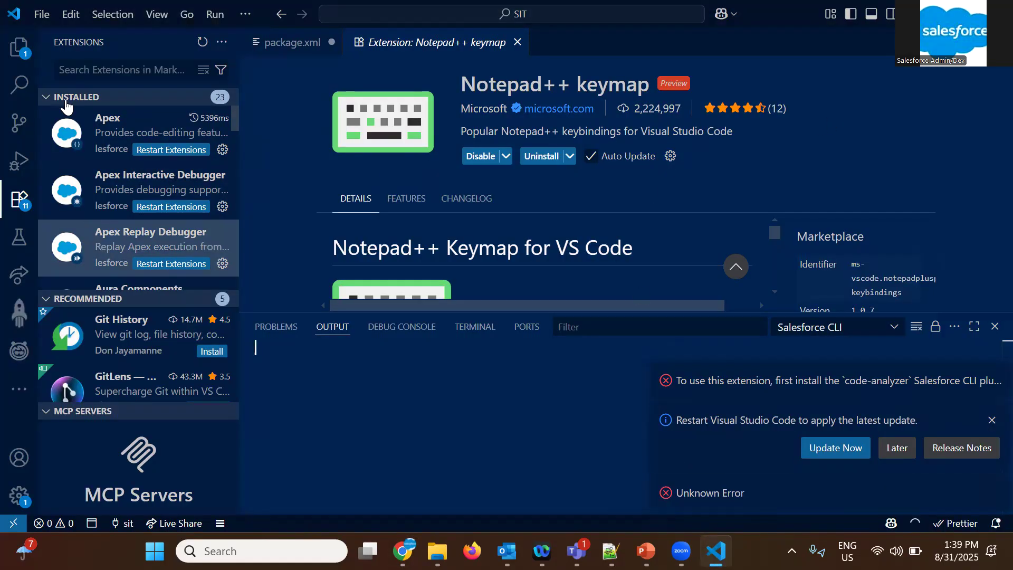
pyautogui.click(15, 57)
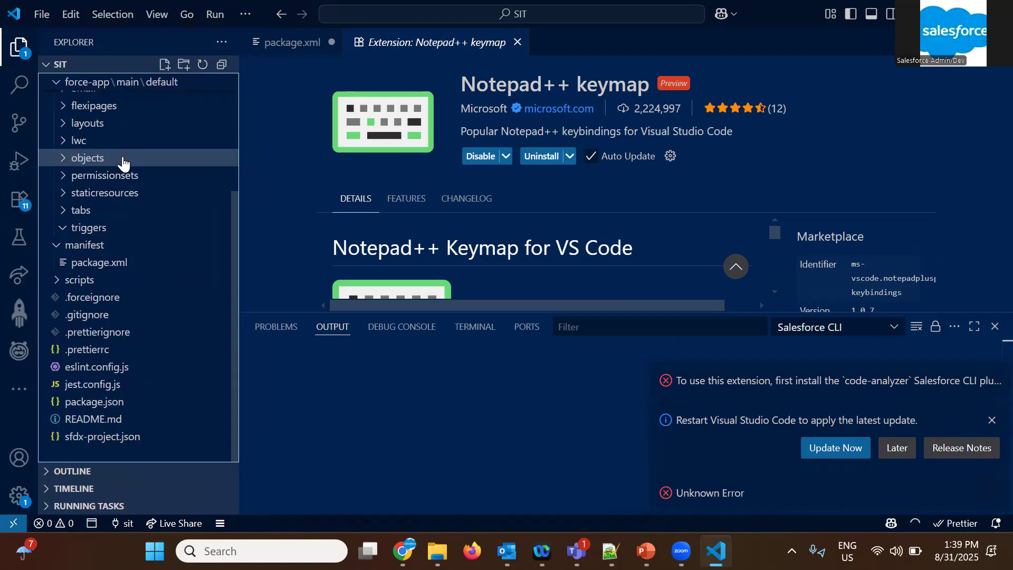
pyautogui.scroll(5, 125, 160)
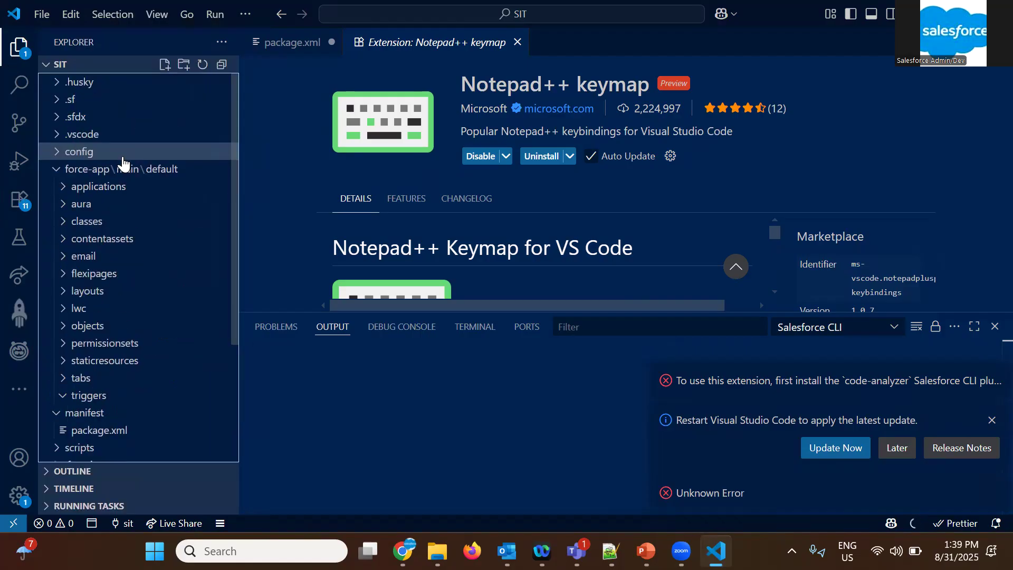
pyautogui.click(59, 170)
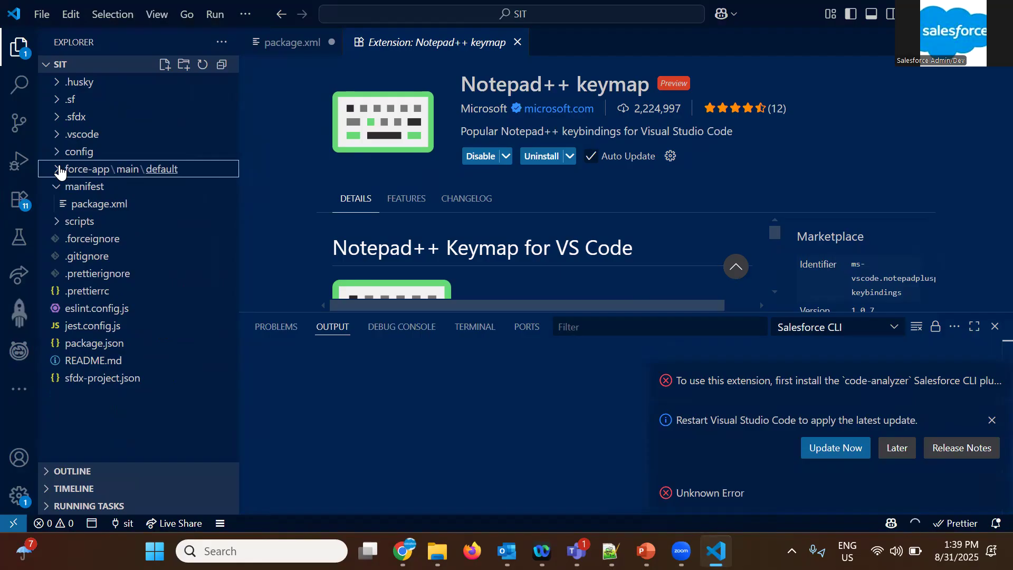
# Apply the pending Visual Studio Code update and return to the restarted editor
pyautogui.click(847, 451)
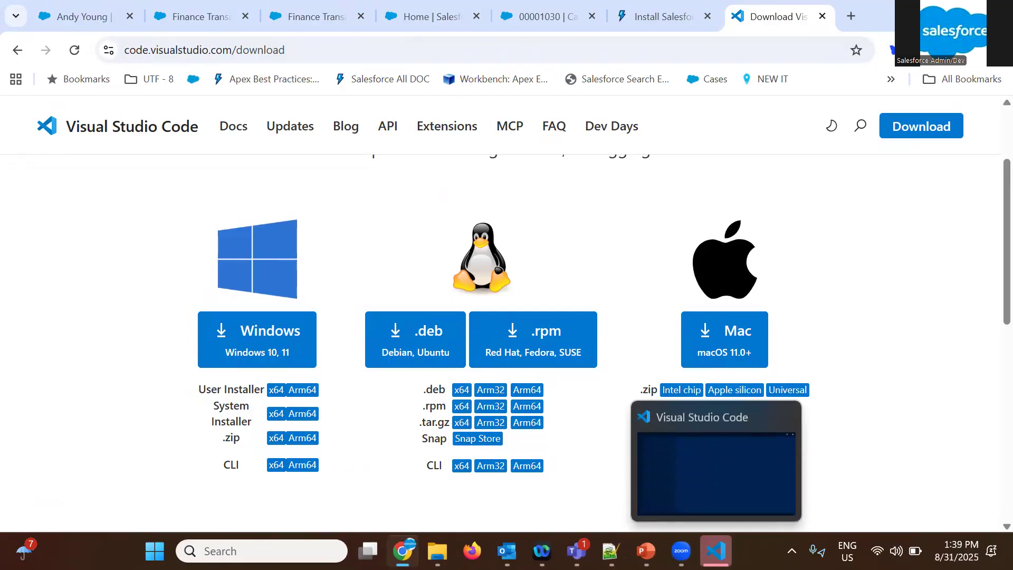
pyautogui.click(716, 552)
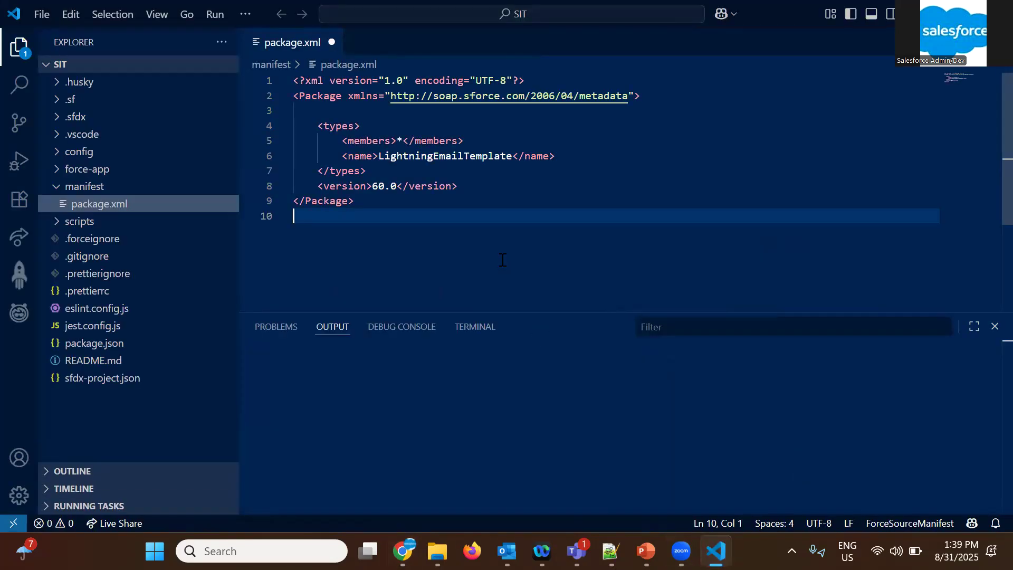
pyautogui.click(39, 15)
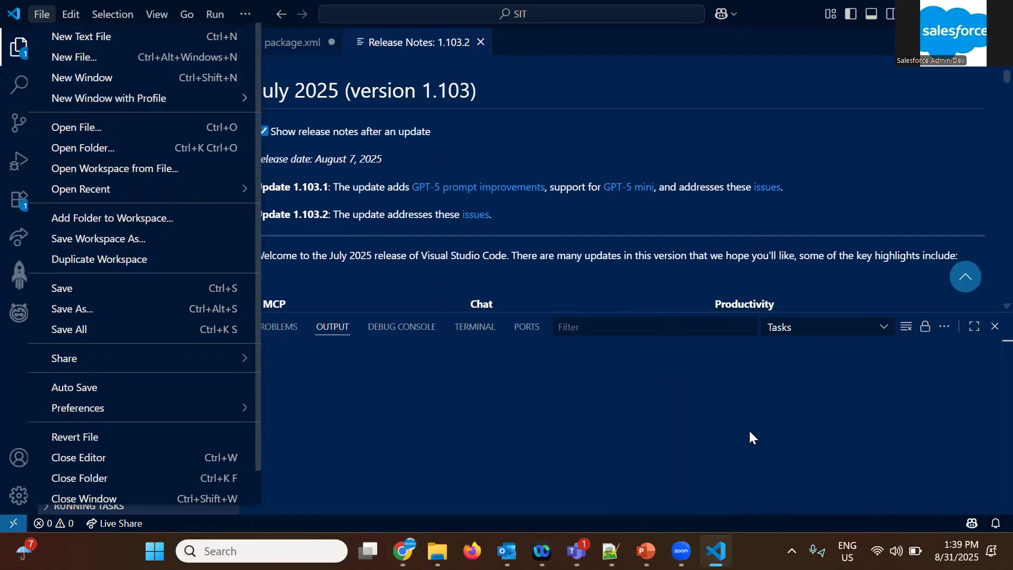
# Switch to File Explorer and create a folder named "VS Code Training" inside Documents > Salesforce Training Syllabus
pyautogui.click(716, 551)
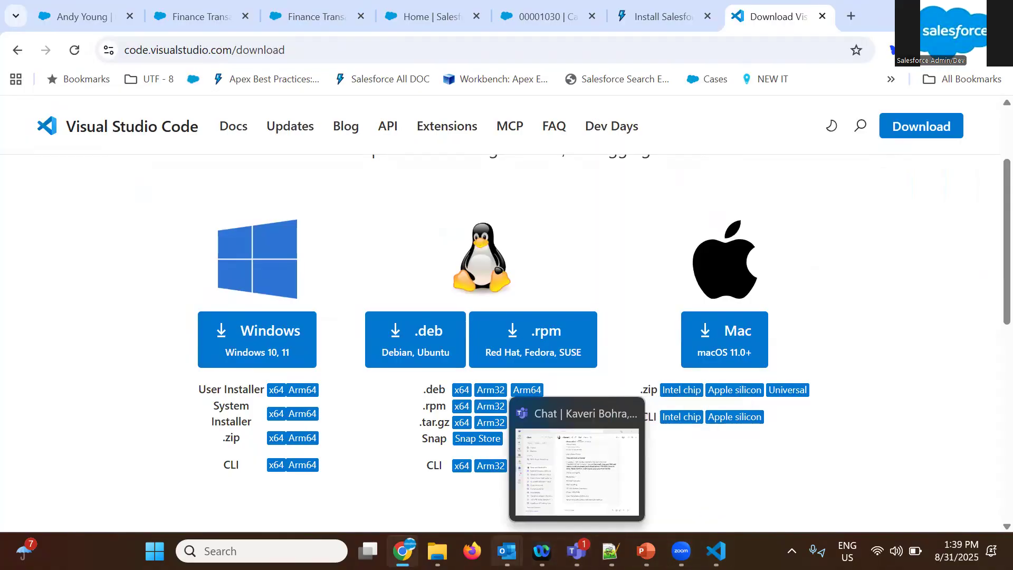
pyautogui.moveTo(437, 551)
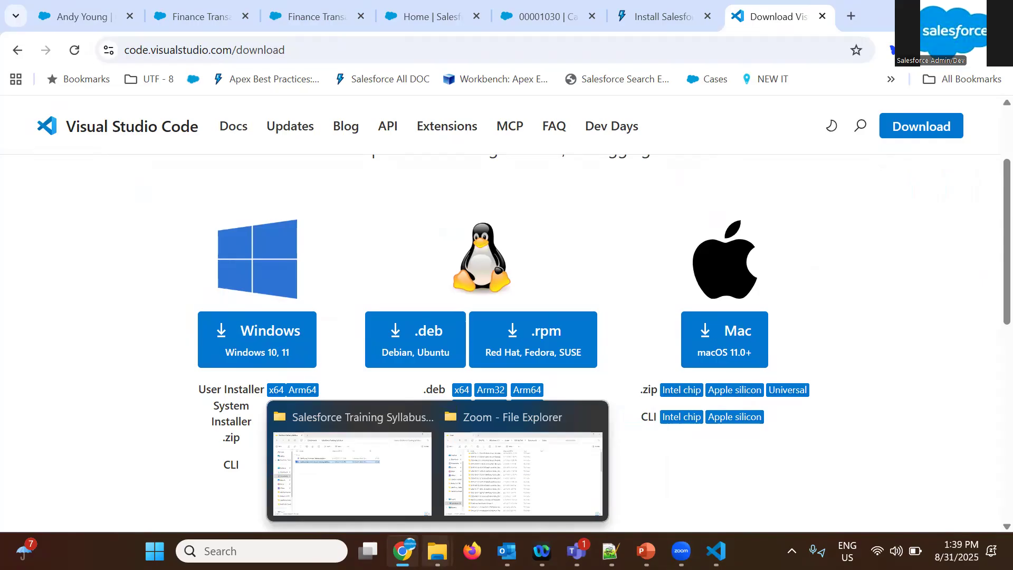
pyautogui.click(395, 485)
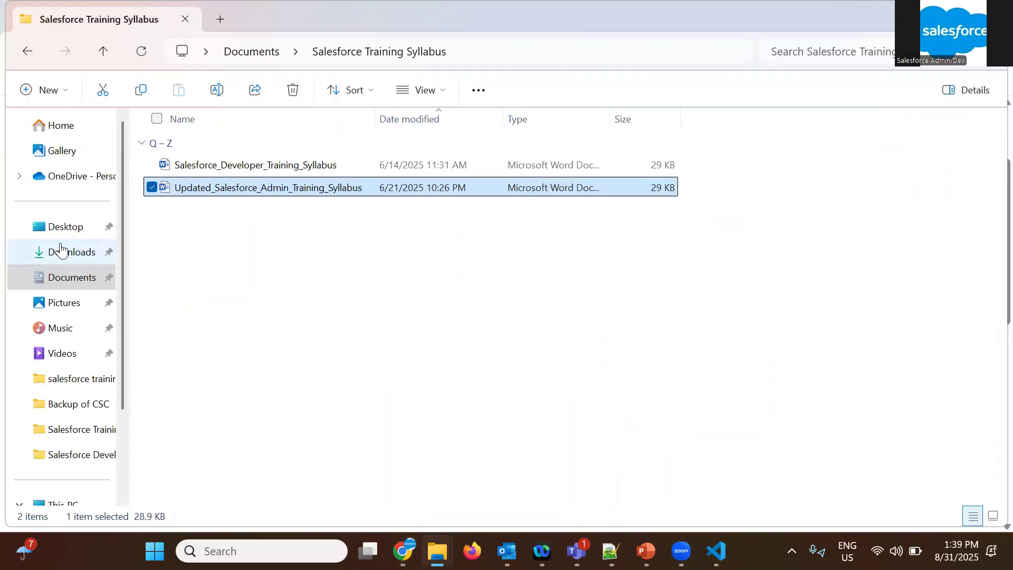
pyautogui.click(230, 227)
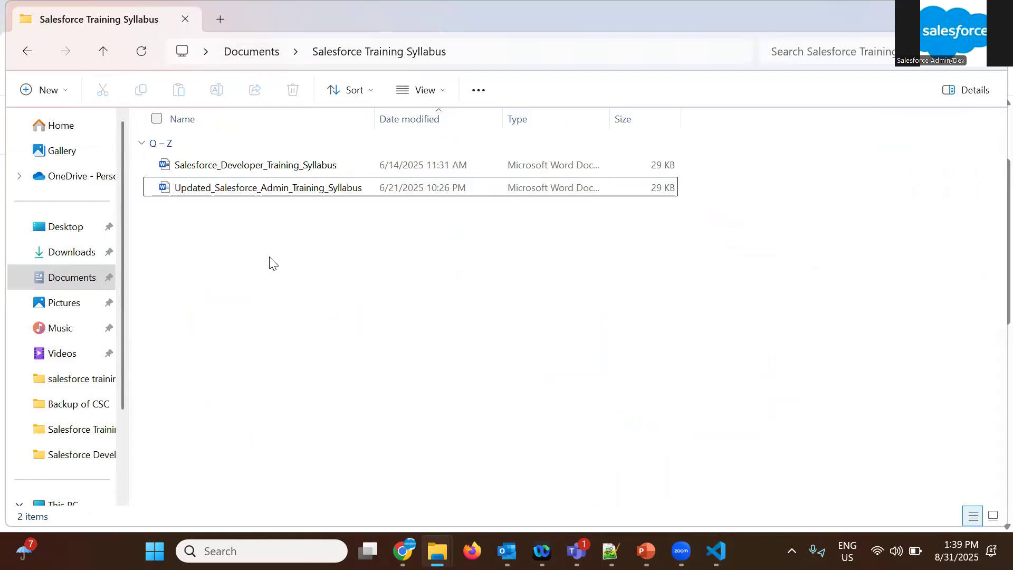
pyautogui.click(49, 90)
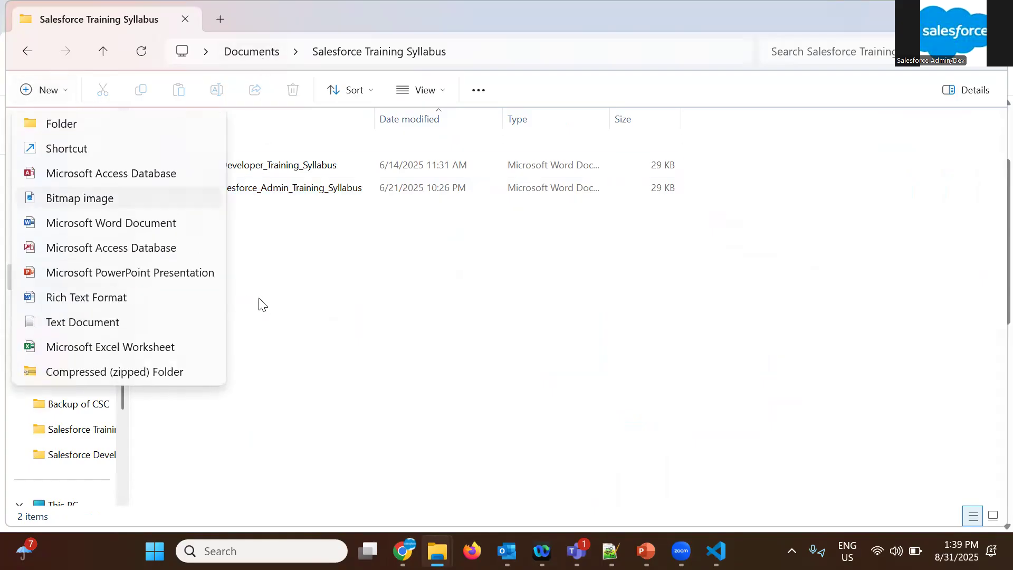
pyautogui.click(103, 132)
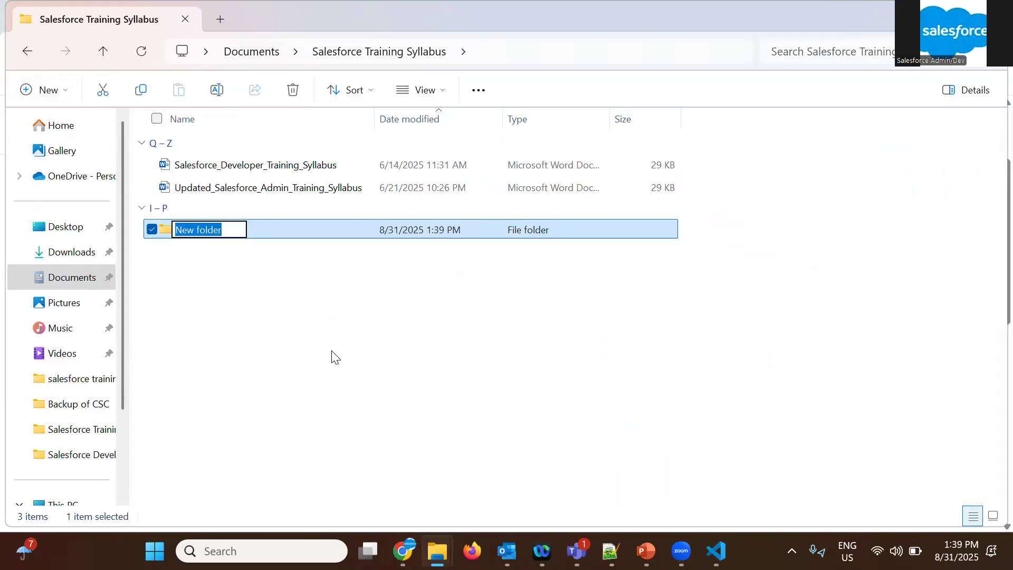
pyautogui.write('VS')
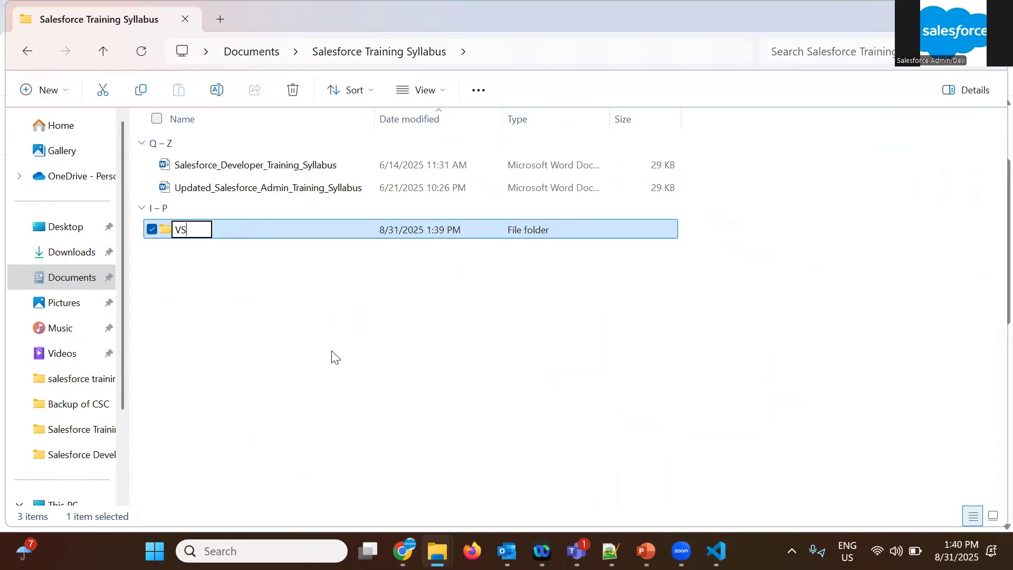
pyautogui.write(' Code Training')
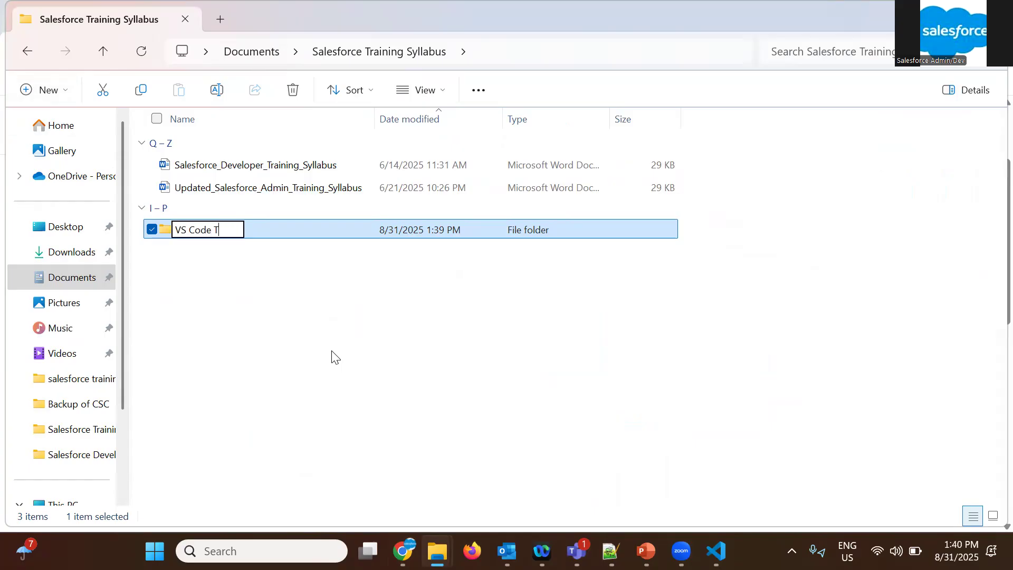
pyautogui.press('Return')
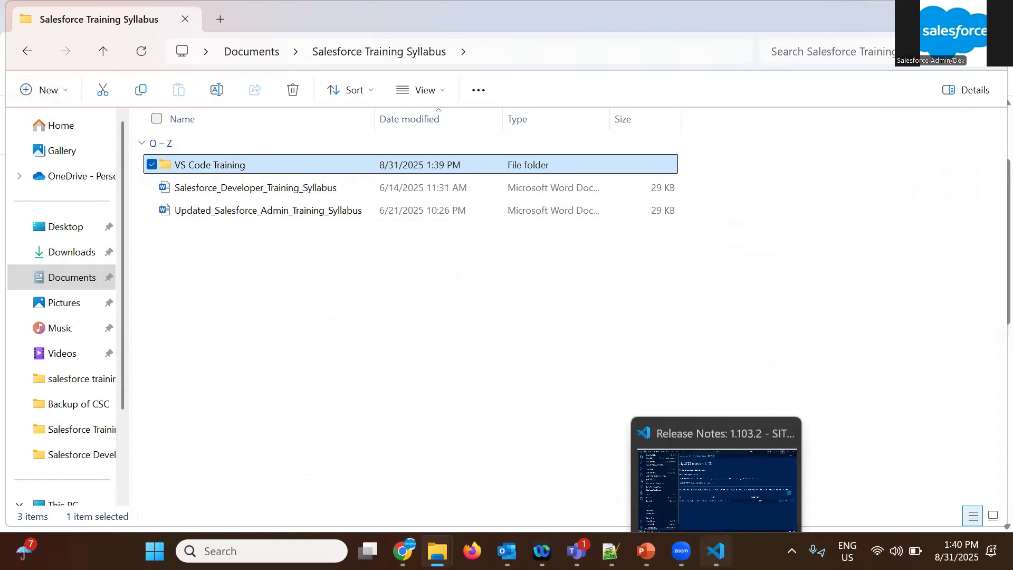
# Switch to Visual Studio Code and open Documents > Salesforce Training Syllabus > VS Code Training as the folder, discarding the package.xml changes
pyautogui.click(715, 551)
pyautogui.click(41, 15)
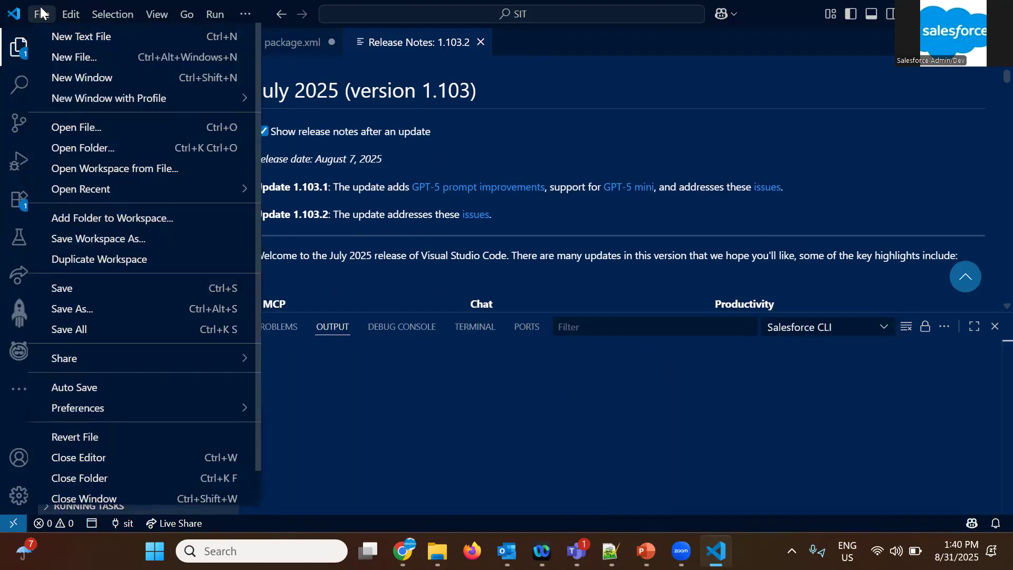
pyautogui.click(85, 151)
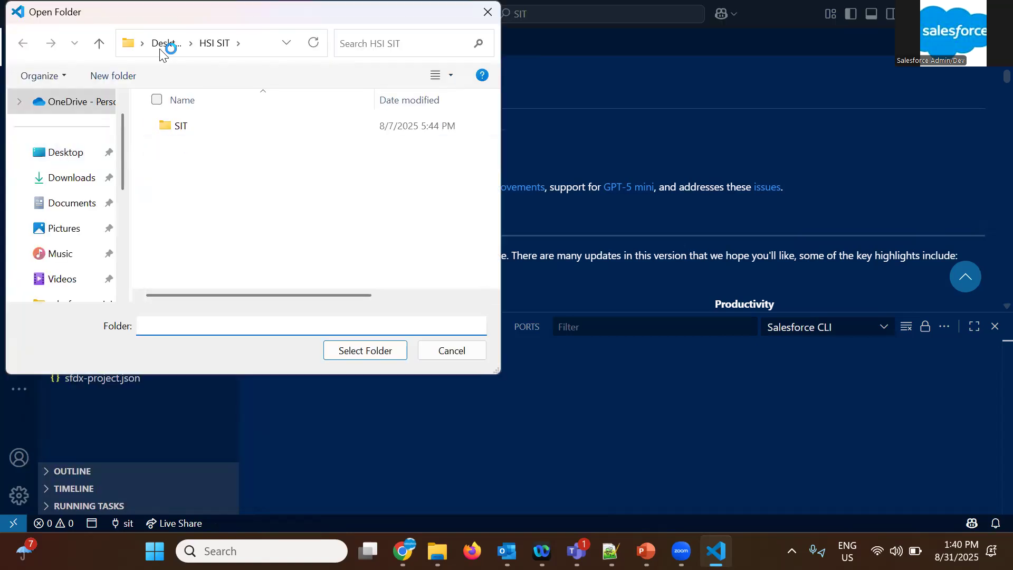
pyautogui.click(63, 207)
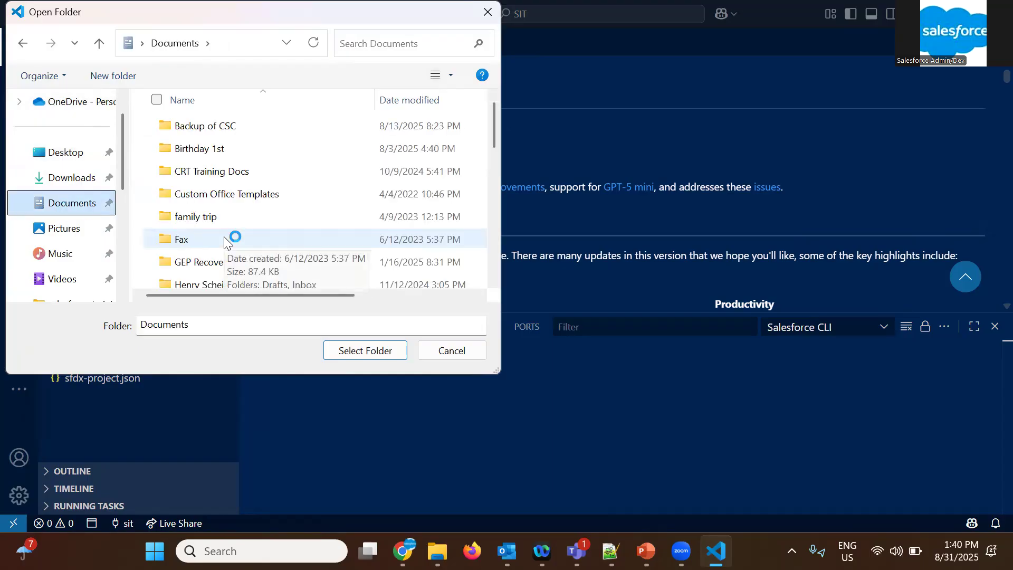
pyautogui.scroll(-2, 223, 236)
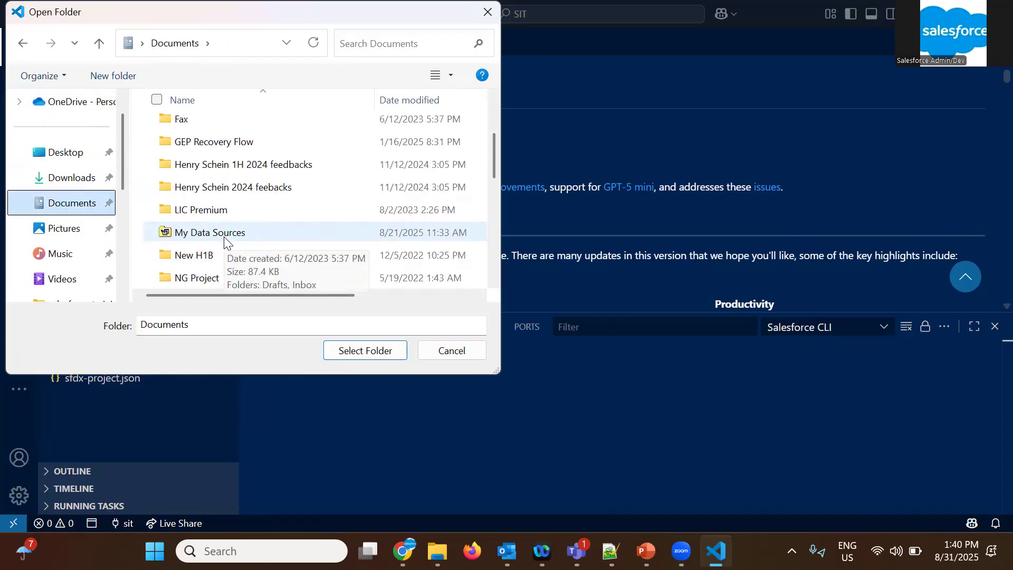
pyautogui.scroll(-2, 224, 236)
pyautogui.scroll(-1, 224, 238)
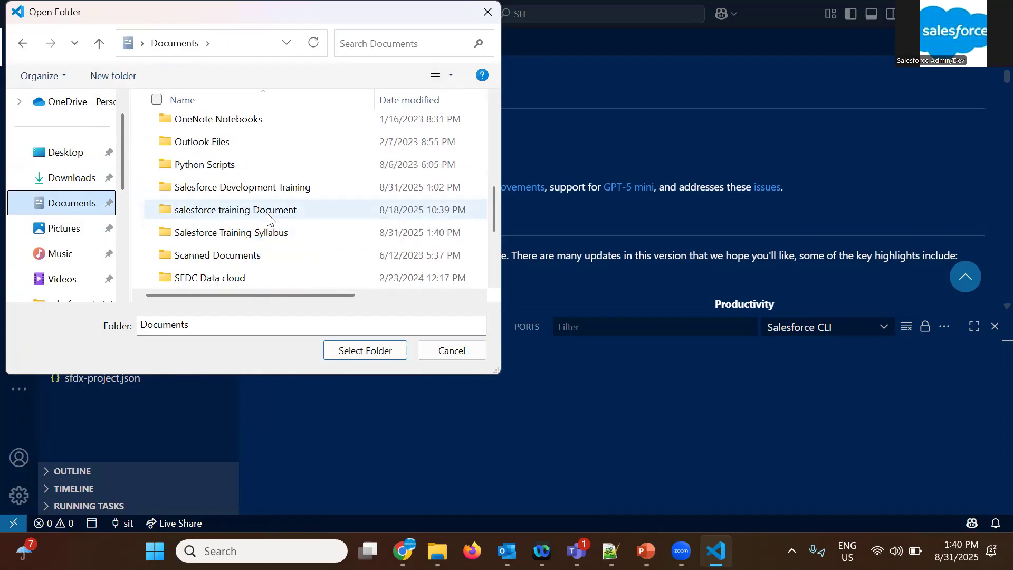
pyautogui.doubleClick(264, 233)
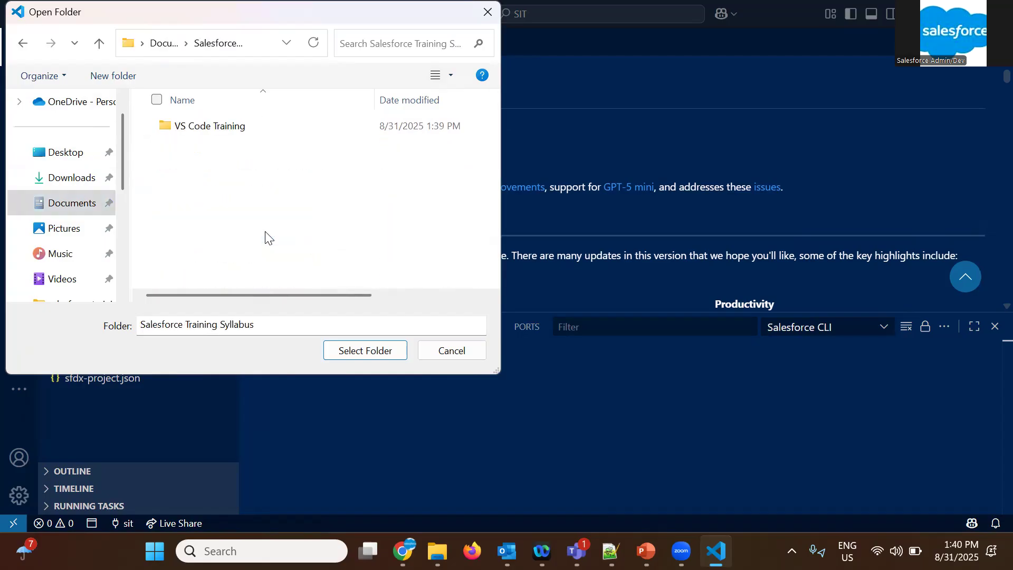
pyautogui.click(226, 125)
pyautogui.click(358, 353)
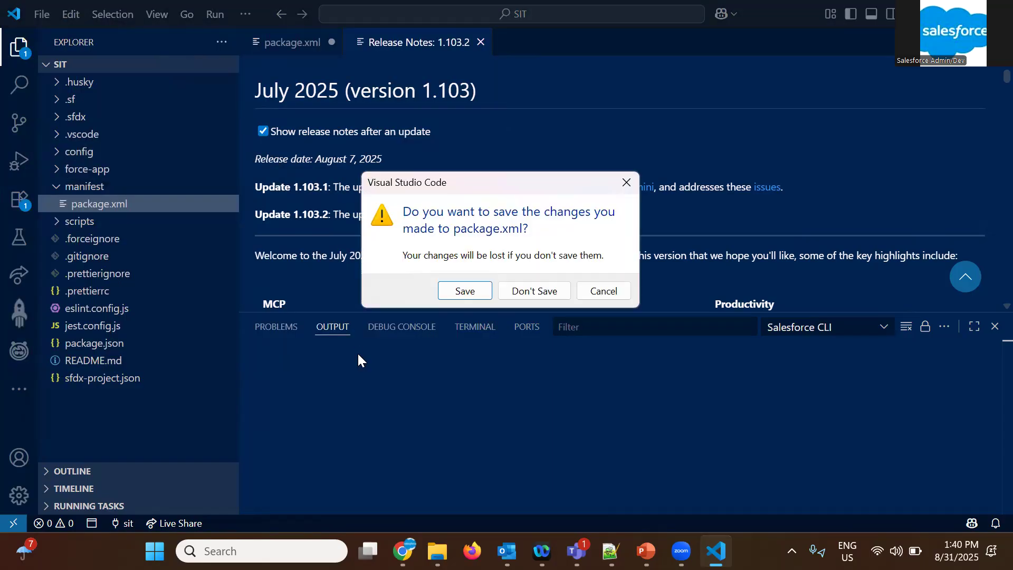
pyautogui.click(534, 291)
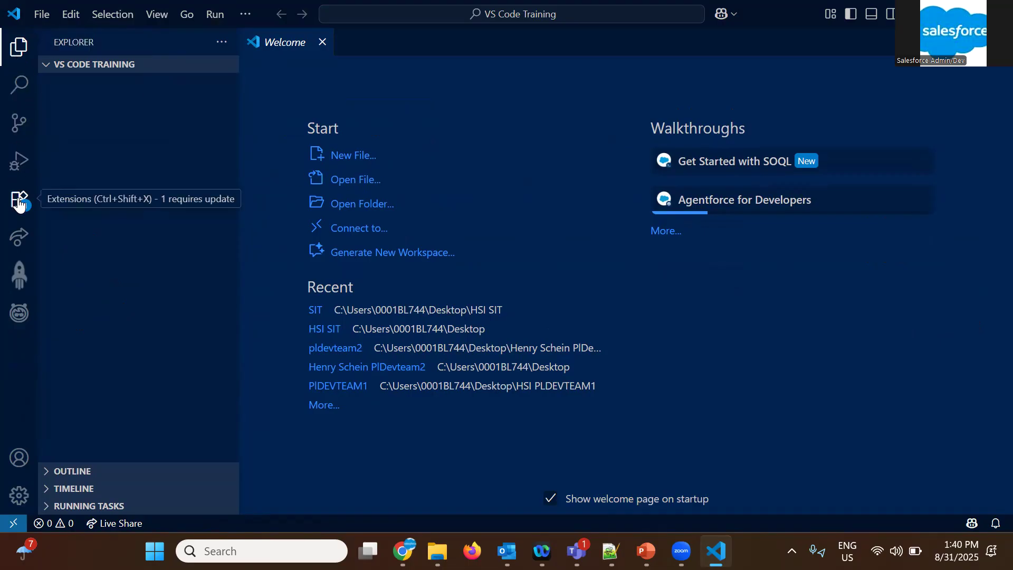
# Update the installed Salesforce Extension Pack and restart the extensions to enable the update
pyautogui.click(19, 200)
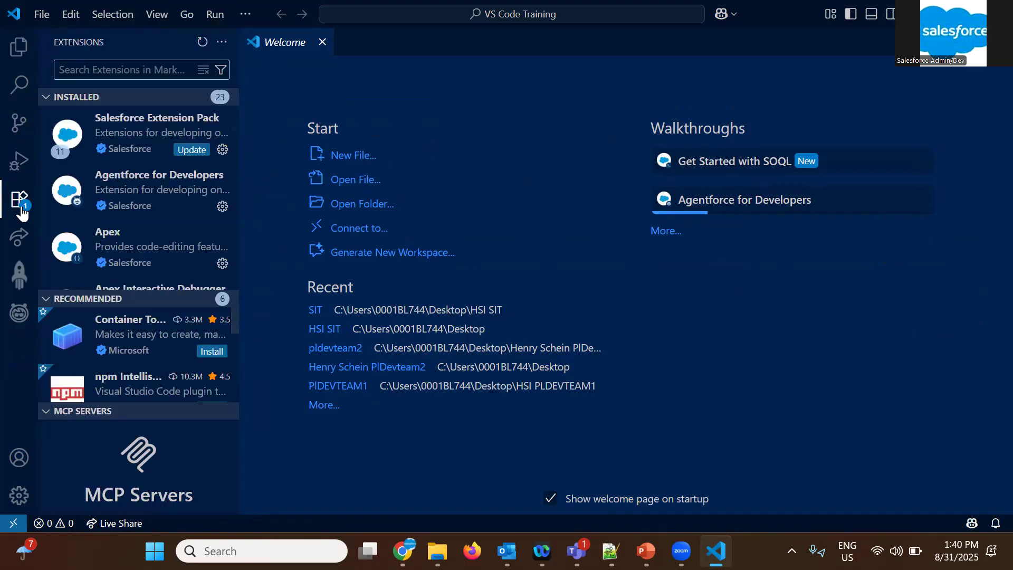
pyautogui.moveTo(157, 138)
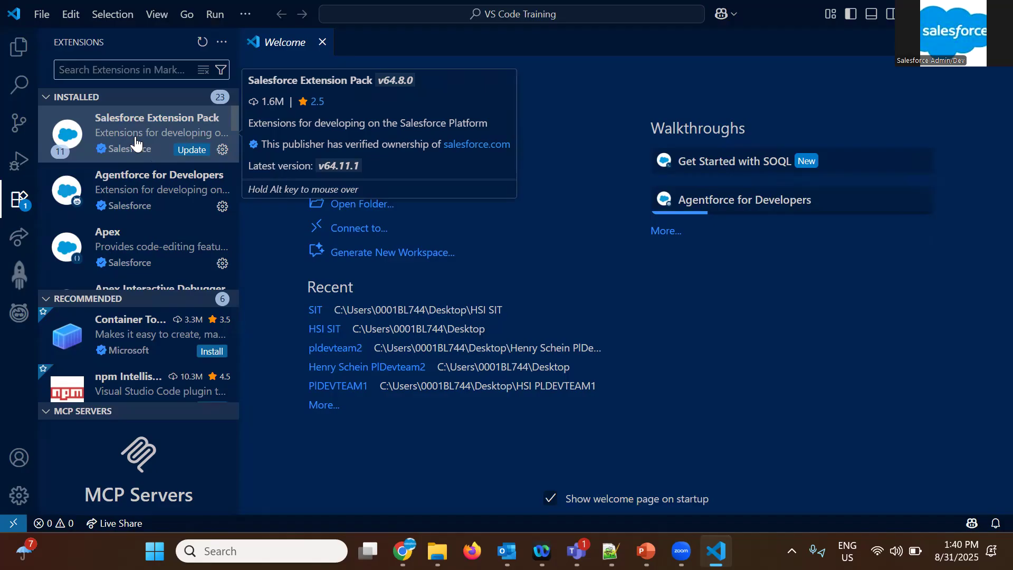
pyautogui.click(192, 149)
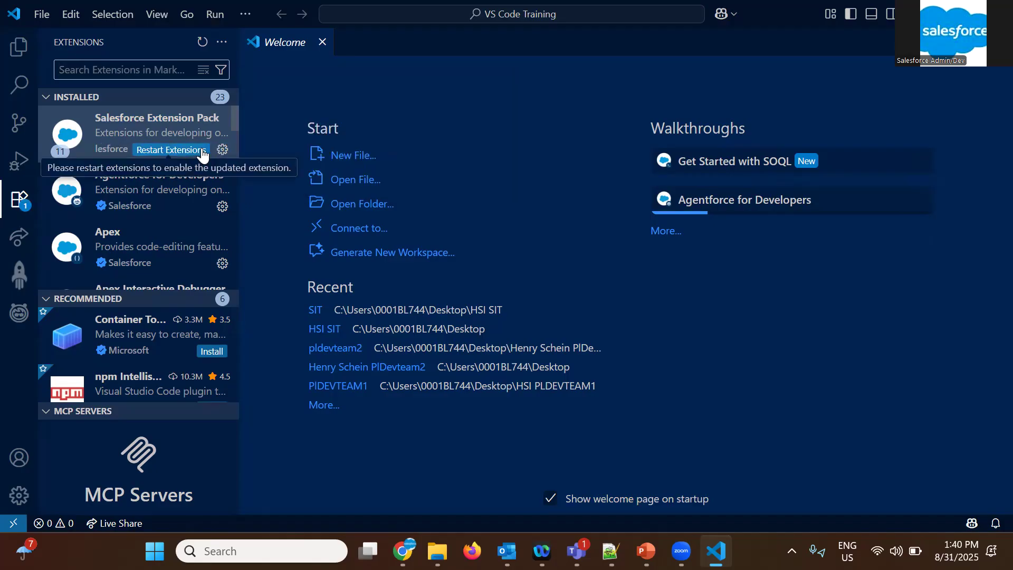
pyautogui.click(161, 149)
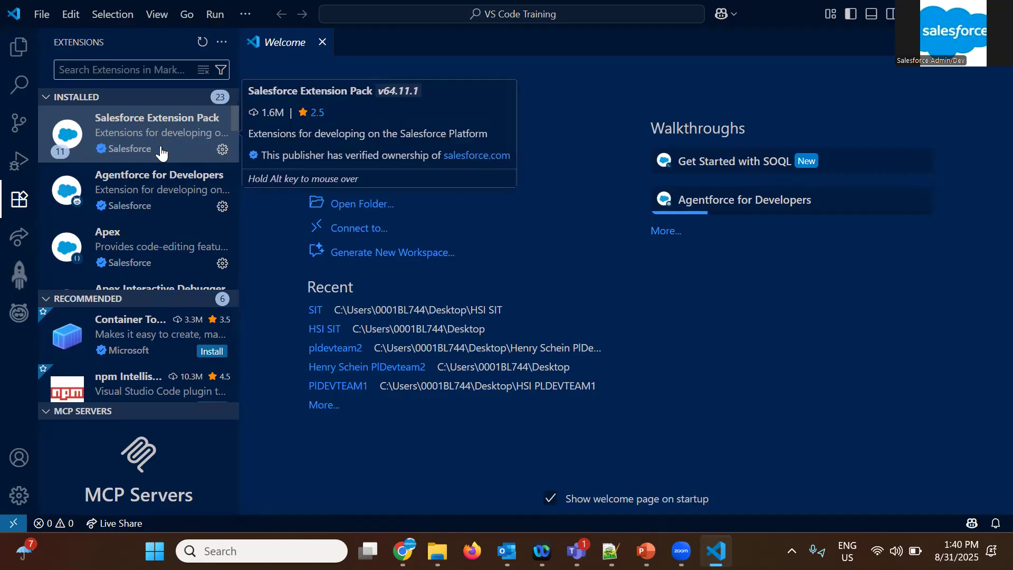
# Search the extension marketplace for "salesforce extension pack" and review the extensions bundled in Salesforce Extension Pack
pyautogui.write('salesfore')
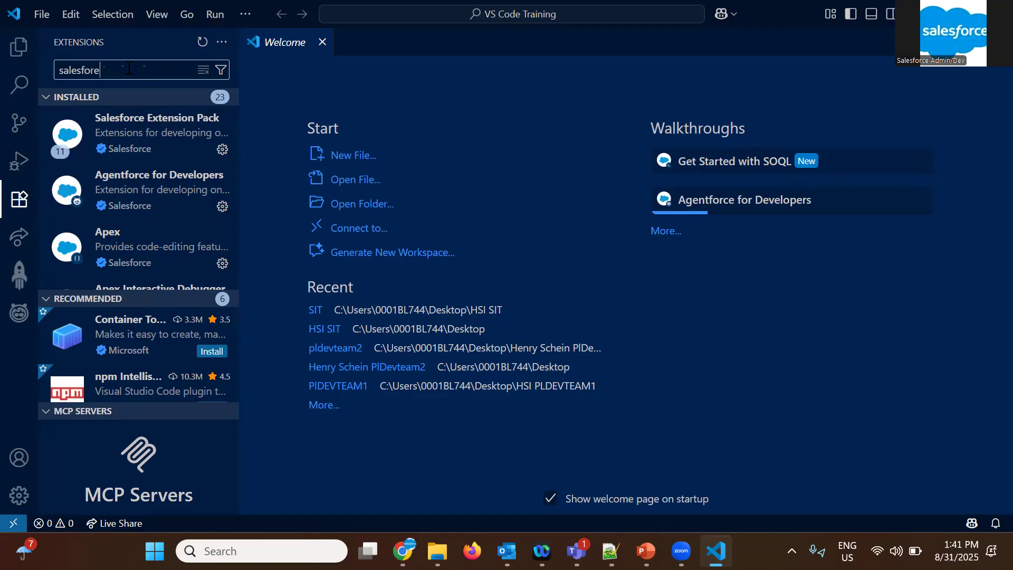
pyautogui.press('BackSpace')
pyautogui.write('x')
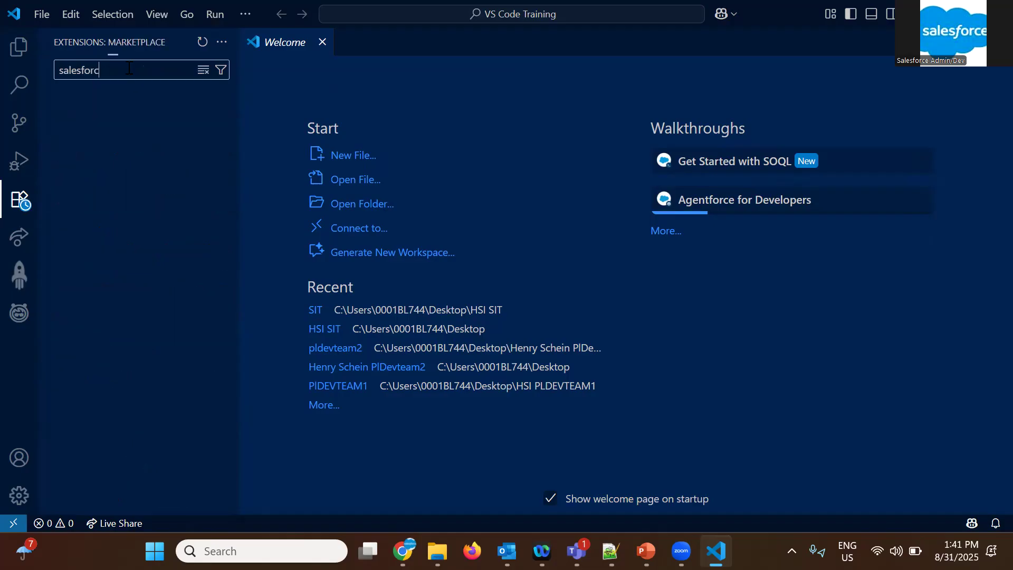
pyautogui.write('e extension pack')
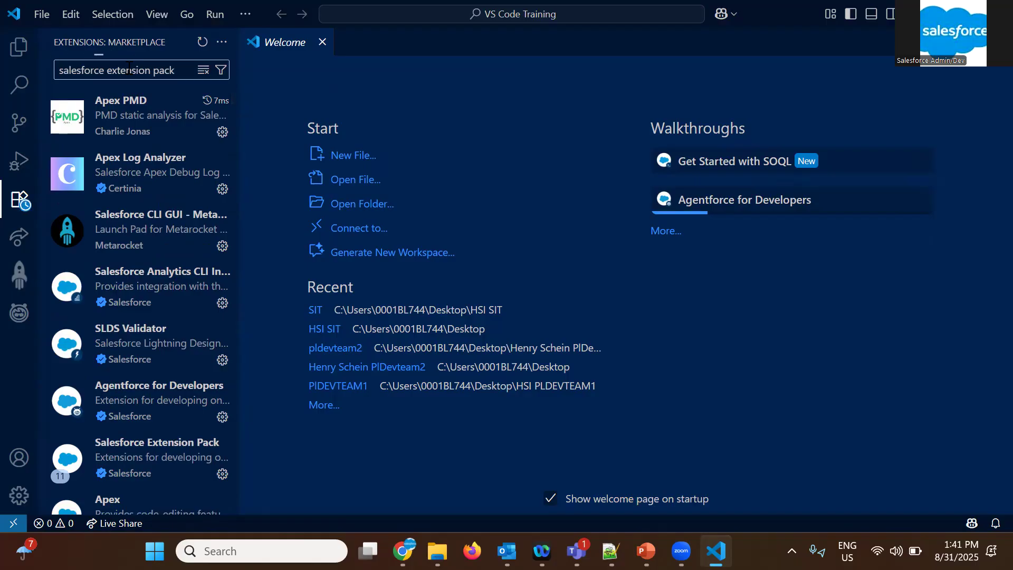
pyautogui.click(145, 109)
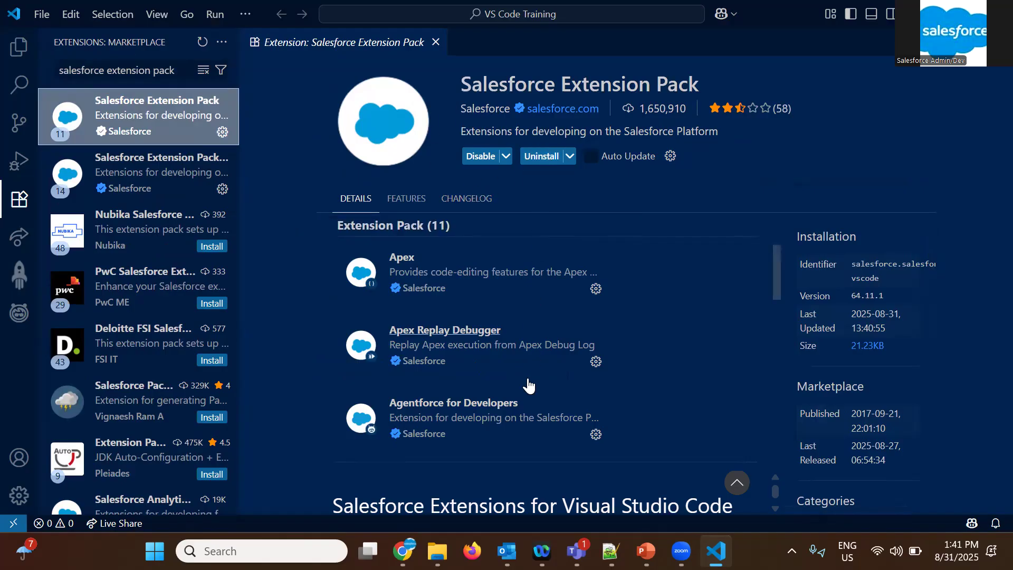
pyautogui.scroll(-1, 527, 401)
pyautogui.scroll(-3, 525, 404)
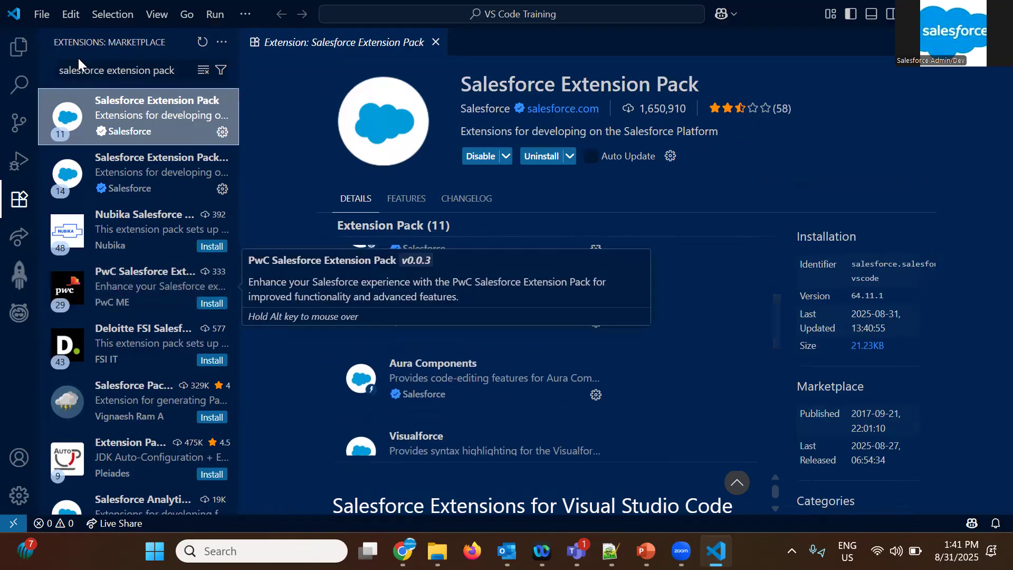
# Close the extension's details page and clear the marketplace search to list the installed extensions
pyautogui.click(20, 201)
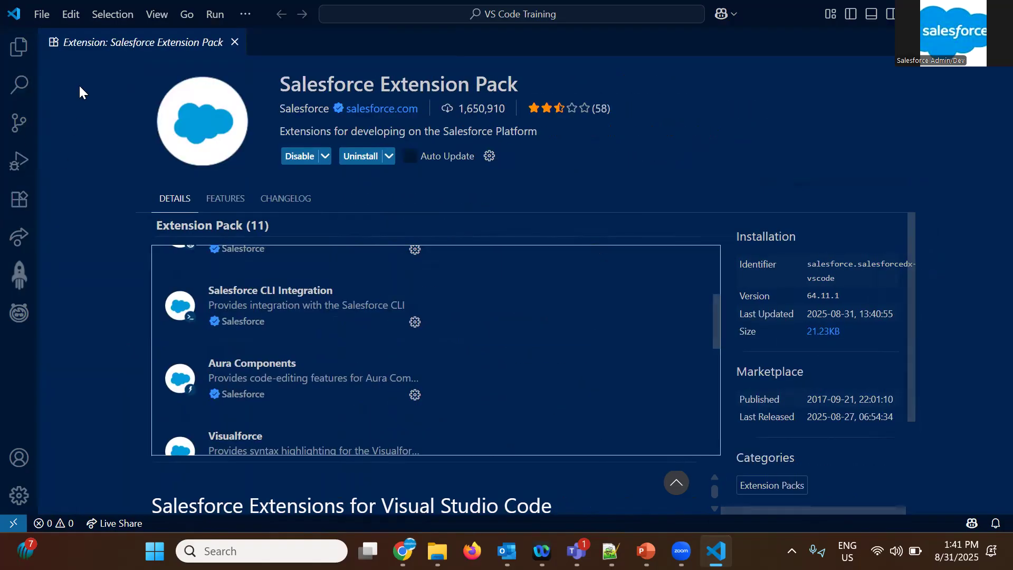
pyautogui.click(19, 201)
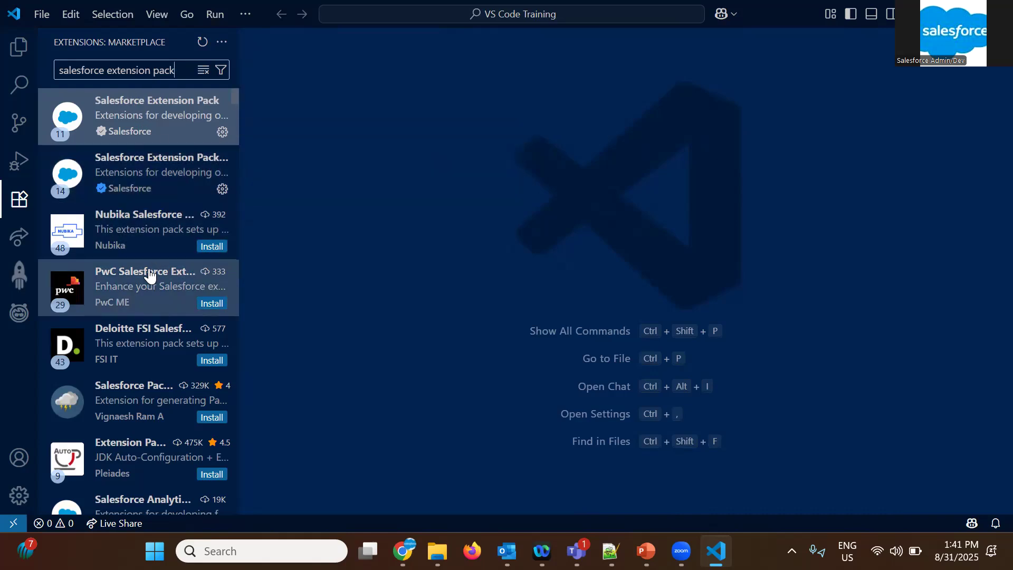
pyautogui.scroll(-2, 148, 273)
pyautogui.scroll(2, 153, 264)
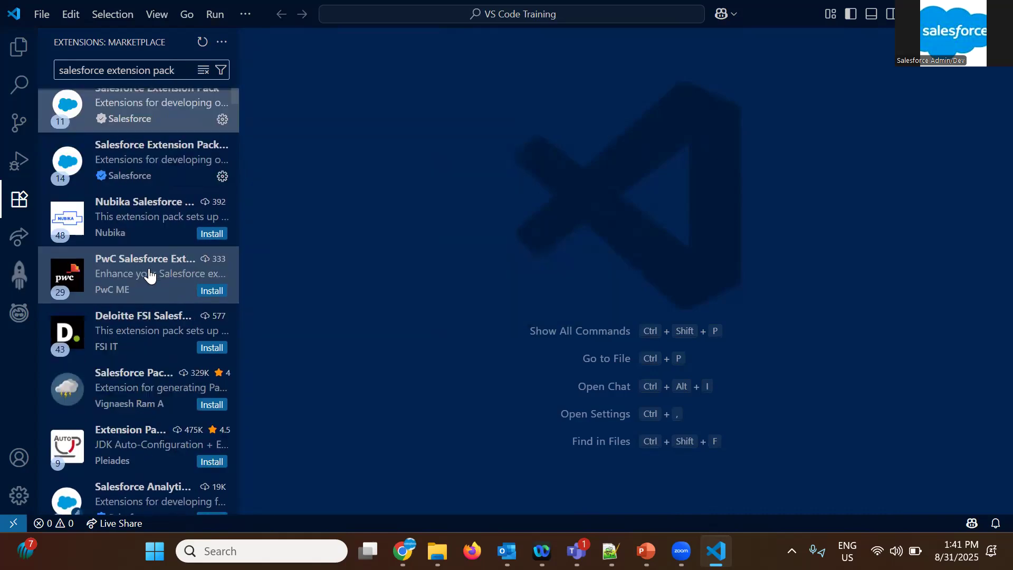
pyautogui.tripleClick(174, 71)
pyautogui.press('BackSpace')
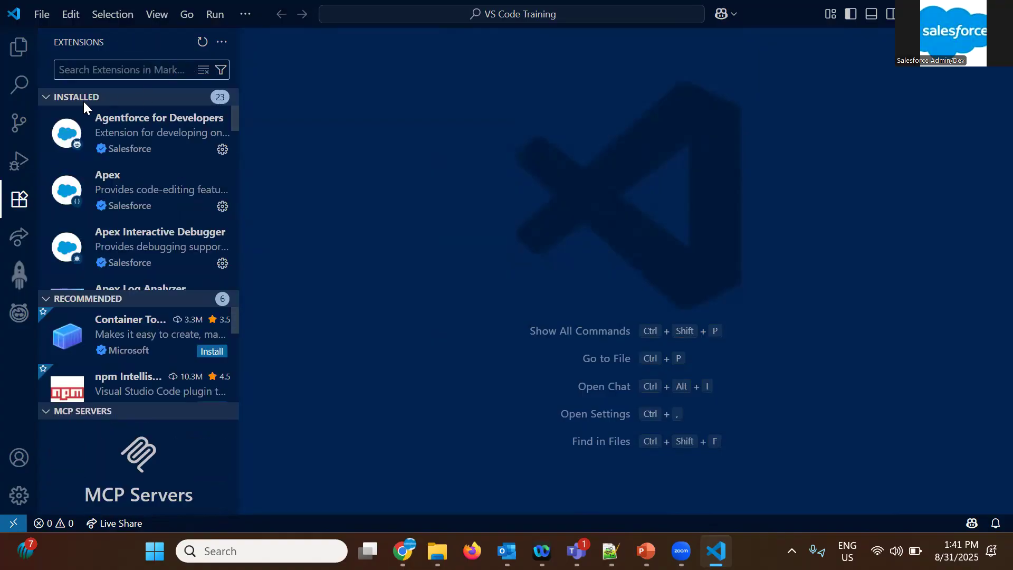
# View the details of the installed Agentforce for Developers, Apex, Aura Components and Lightning Web Components extensions
pyautogui.click(166, 135)
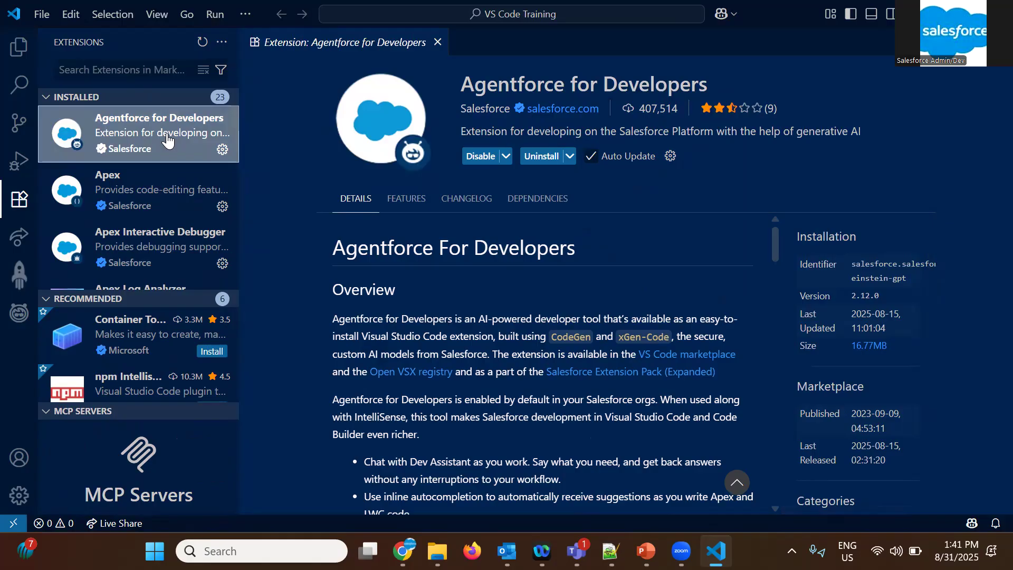
pyautogui.click(158, 202)
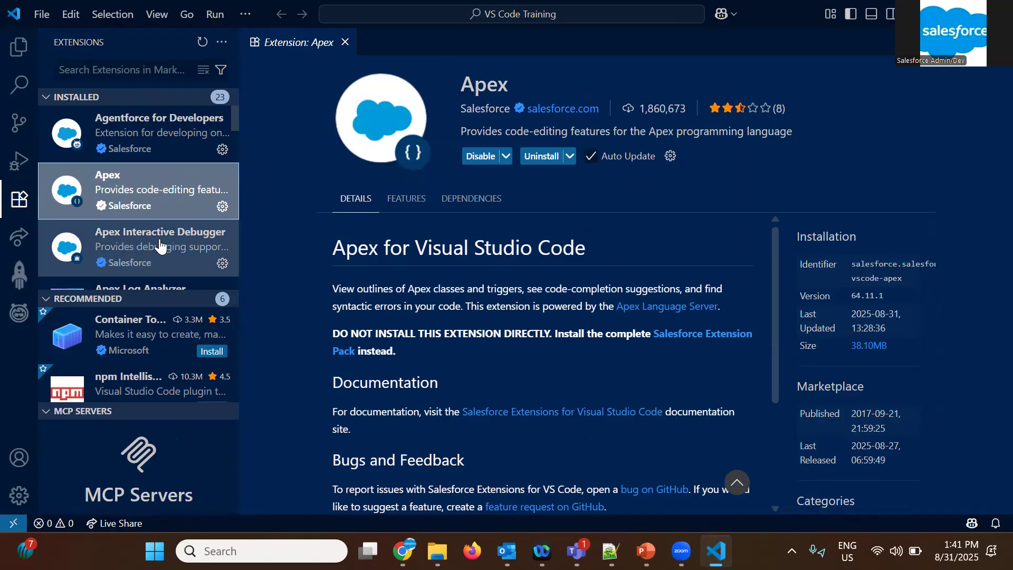
pyautogui.scroll(-3, 159, 240)
pyautogui.scroll(-5, 160, 244)
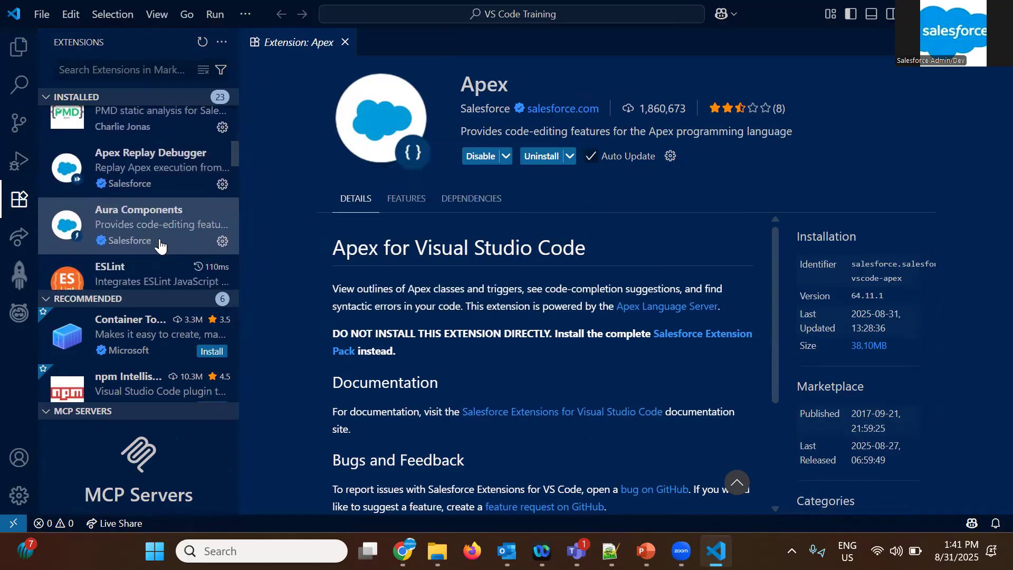
pyautogui.click(182, 201)
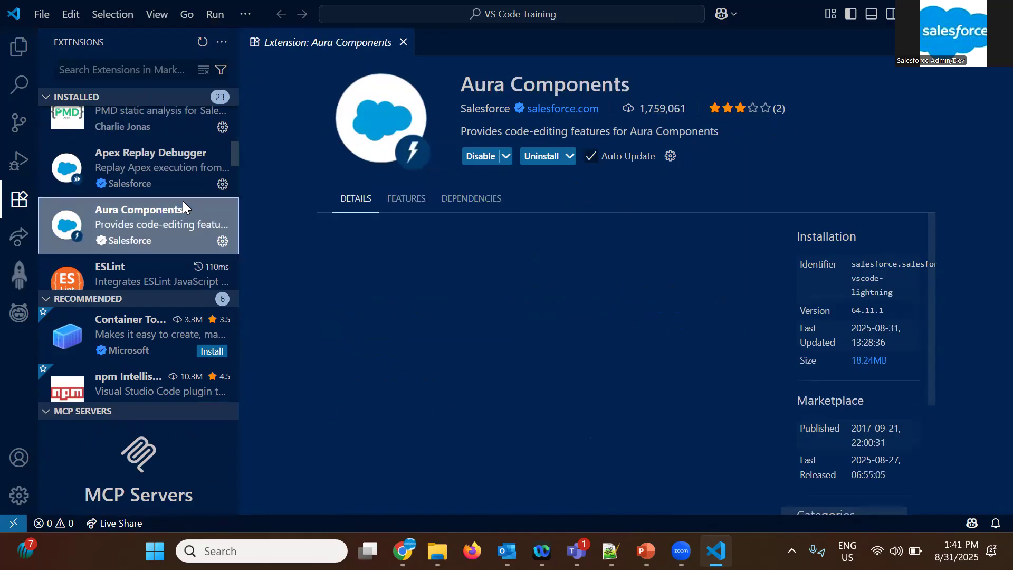
pyautogui.scroll(-2, 165, 231)
pyautogui.click(165, 225)
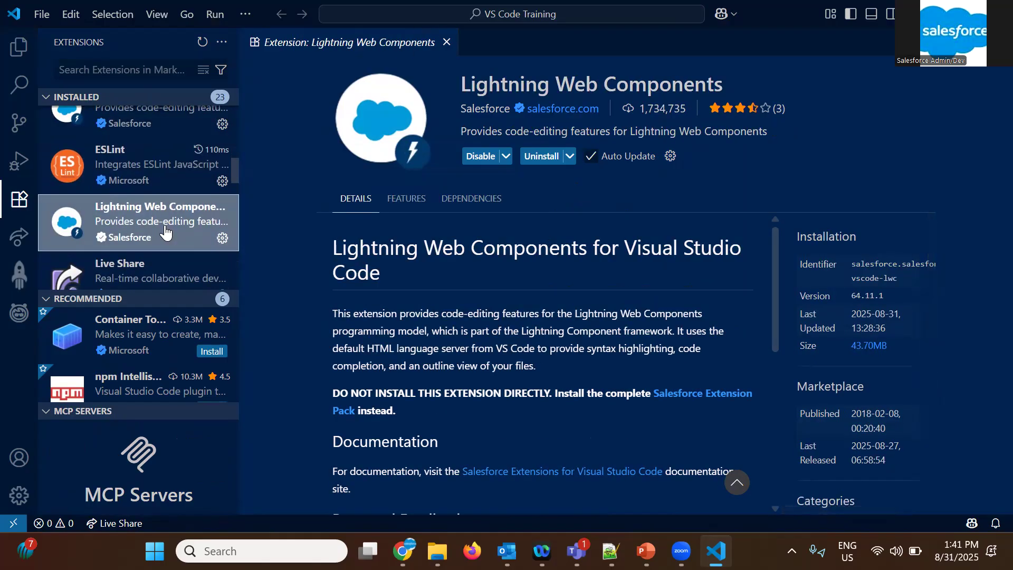
# View the details of the installed Salesforce Analytics CLI Integration, Salesforce CLI GUI - Metarocket and Salesforce CLI Integration extensions
pyautogui.scroll(-5, 165, 231)
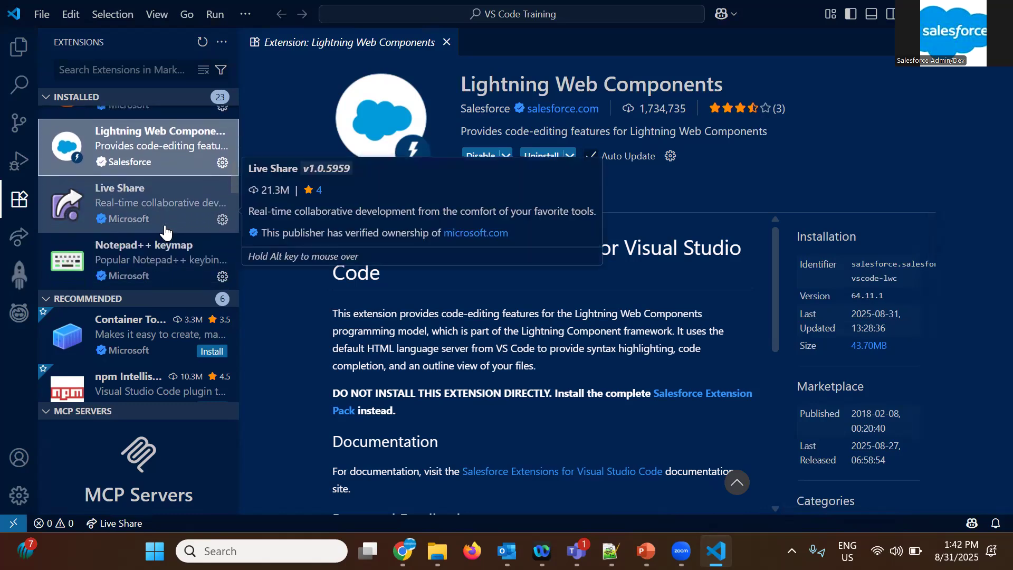
pyautogui.scroll(-3, 165, 231)
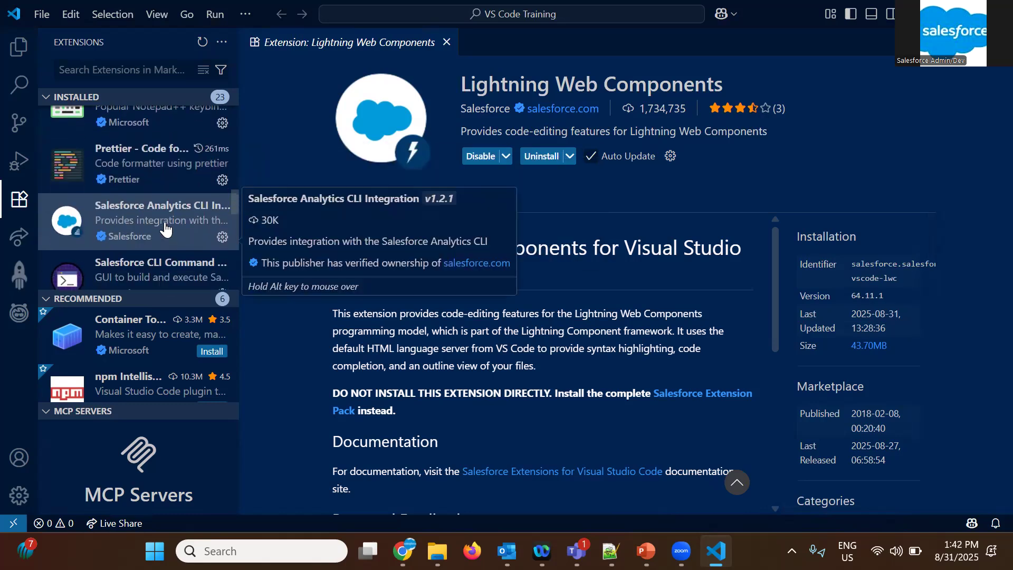
pyautogui.click(165, 227)
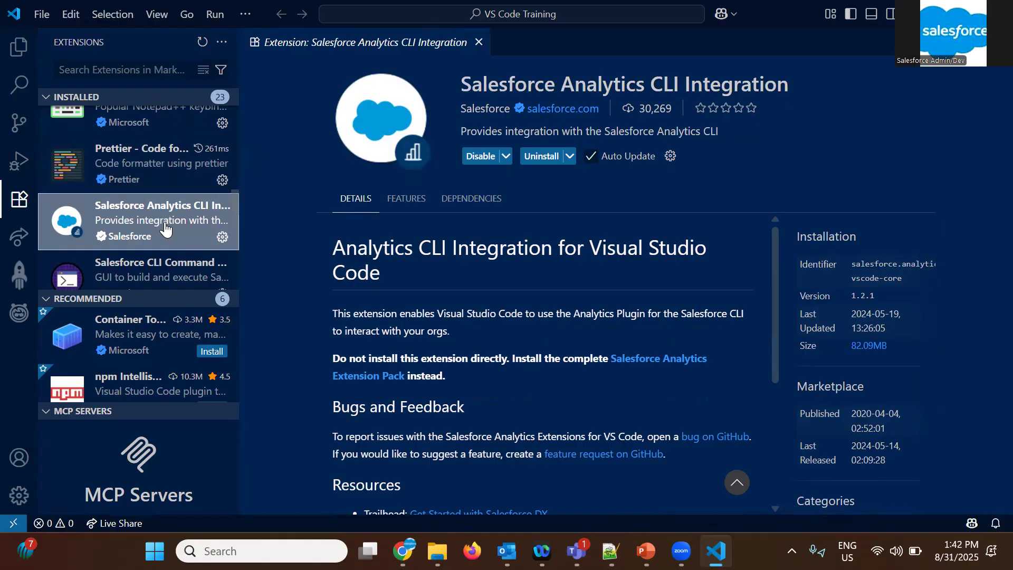
pyautogui.scroll(-4, 165, 228)
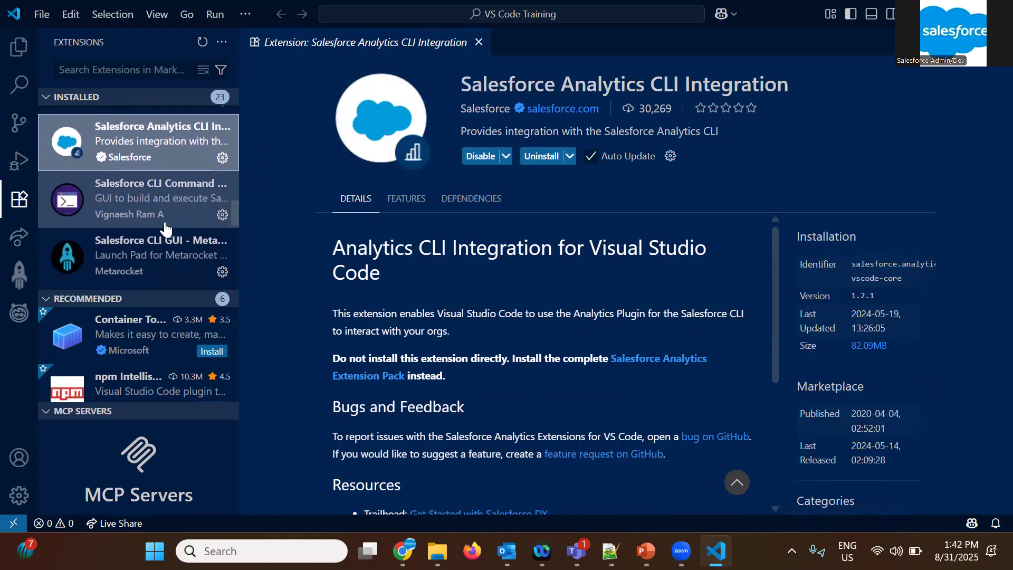
pyautogui.click(165, 227)
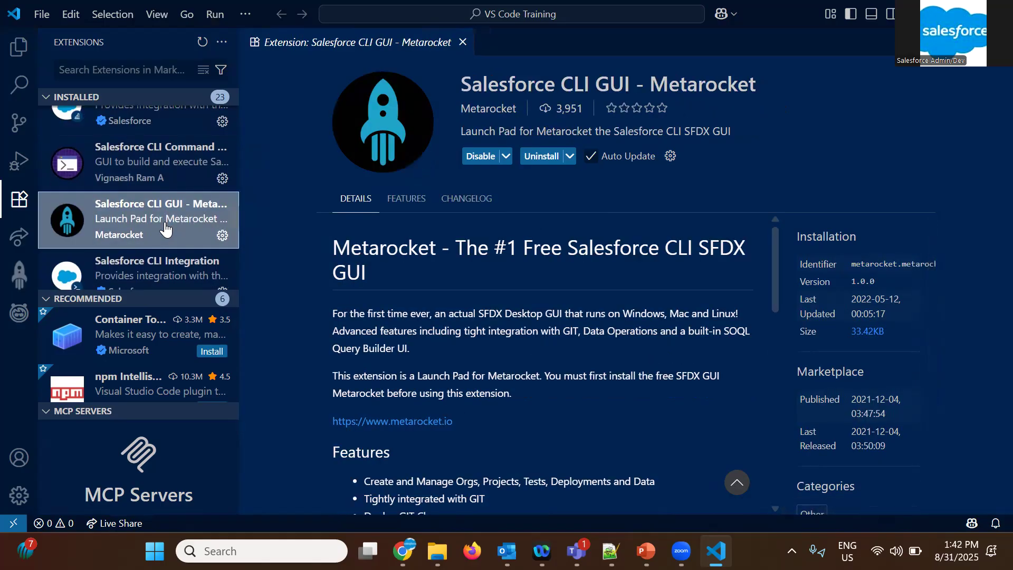
pyautogui.scroll(-2, 165, 227)
pyautogui.click(164, 221)
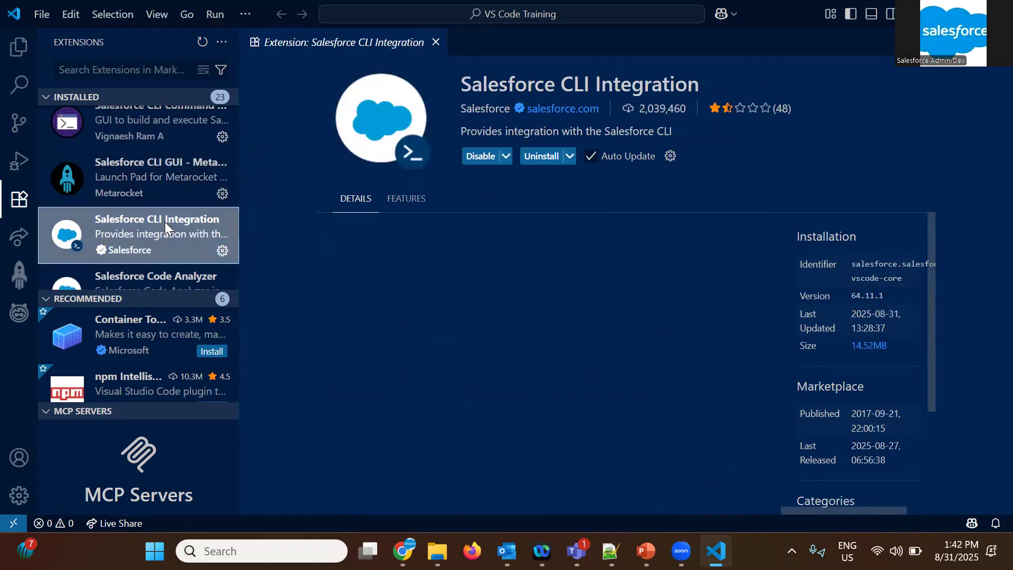
# View the details of the installed Salesforce Extension Pack and SLDS Validator extensions
pyautogui.scroll(-4, 165, 222)
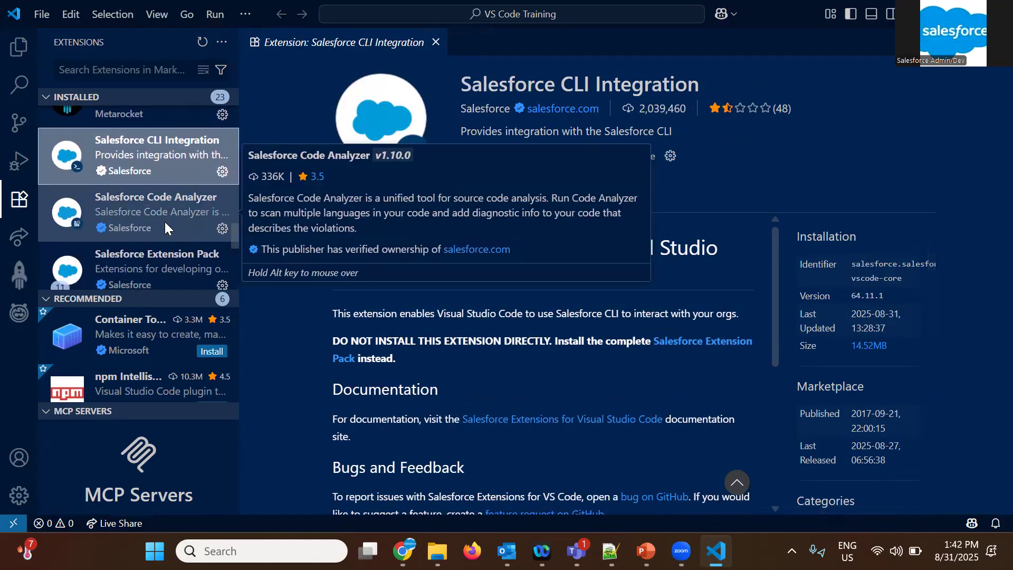
pyautogui.click(165, 222)
pyautogui.scroll(-2, 165, 224)
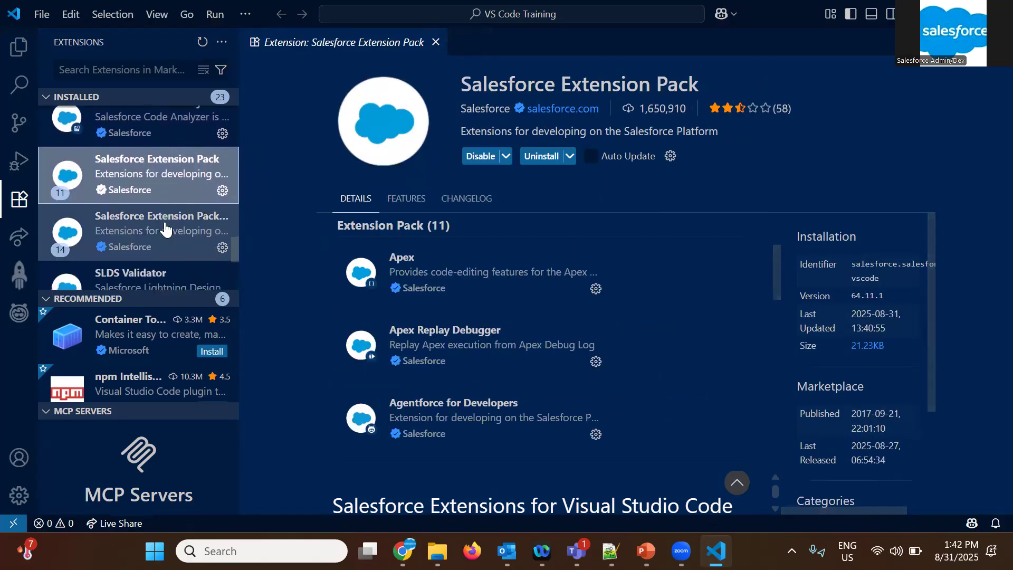
pyautogui.scroll(-1, 165, 225)
pyautogui.click(164, 226)
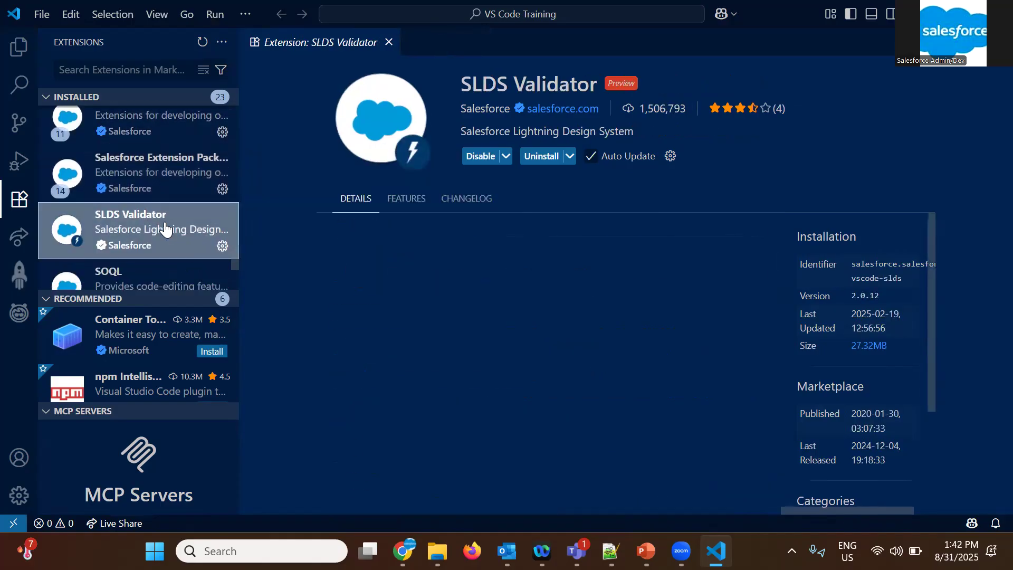
# View the details of the installed Visualforce extension
pyautogui.scroll(-3, 165, 226)
pyautogui.scroll(-2, 164, 227)
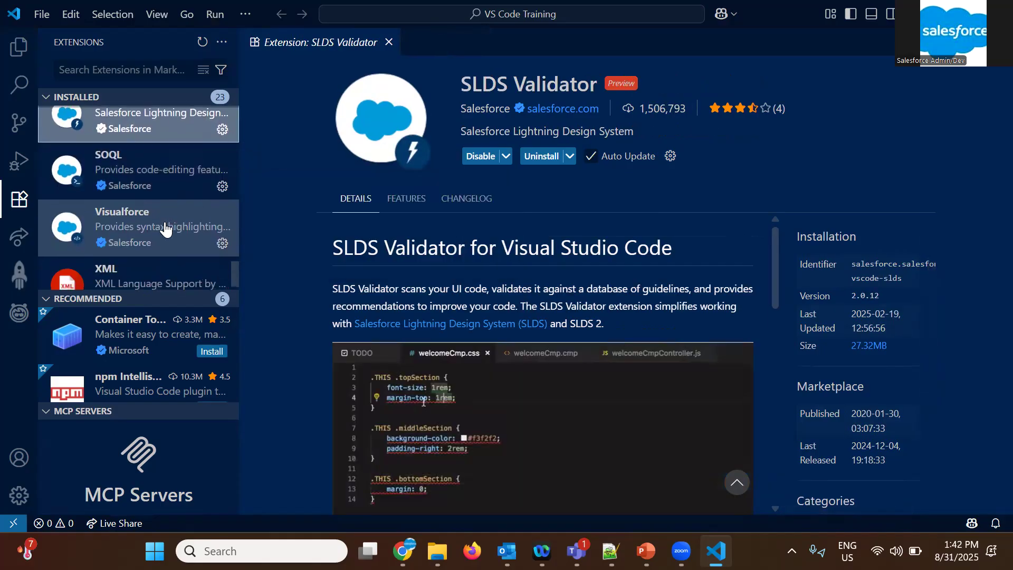
pyautogui.scroll(-1, 164, 226)
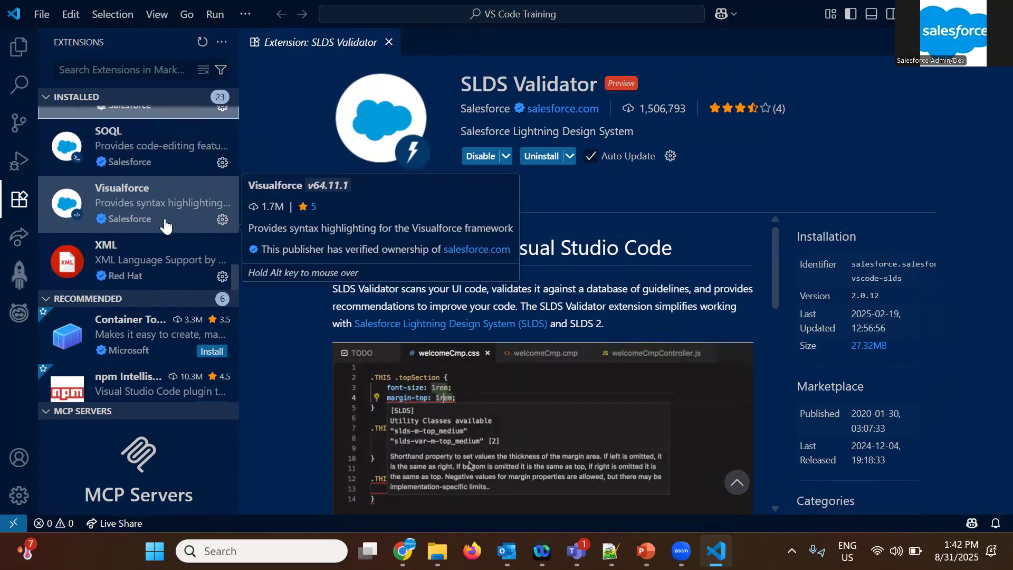
pyautogui.click(171, 190)
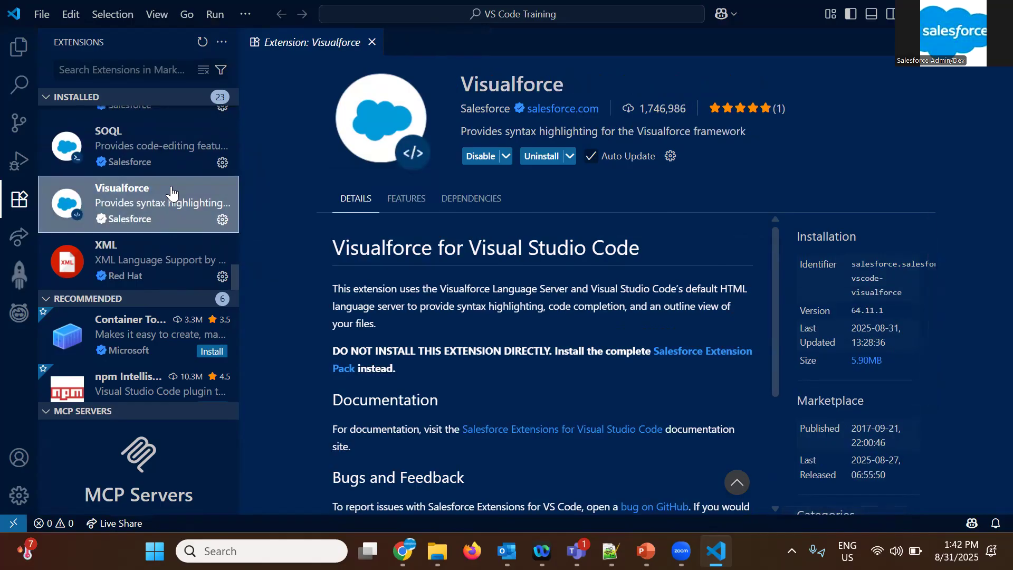
# View the details of the installed Salesforce Extension Pack, then close them and show the VS Code Training folder's files
pyautogui.scroll(20, 171, 194)
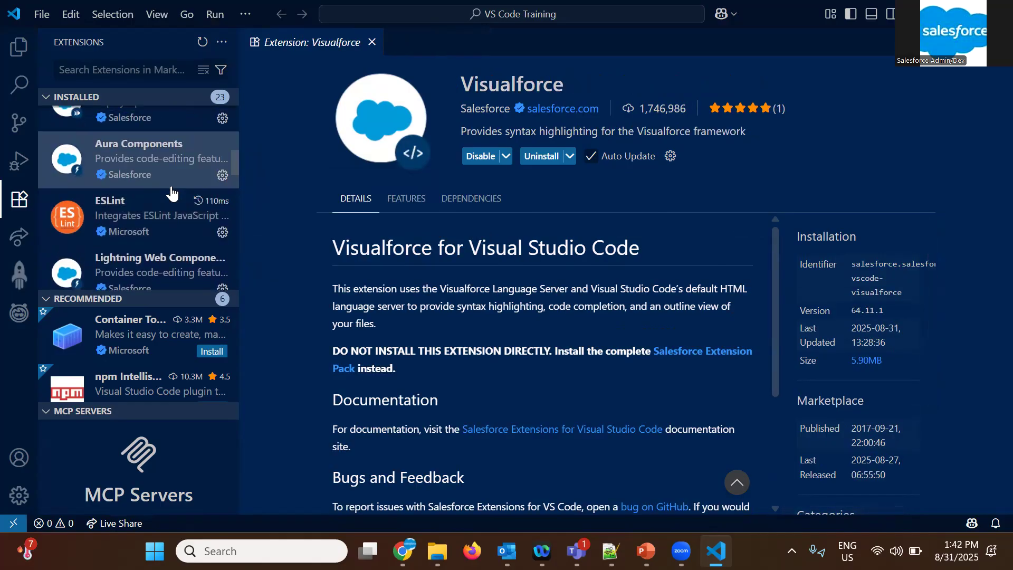
pyautogui.scroll(2, 172, 193)
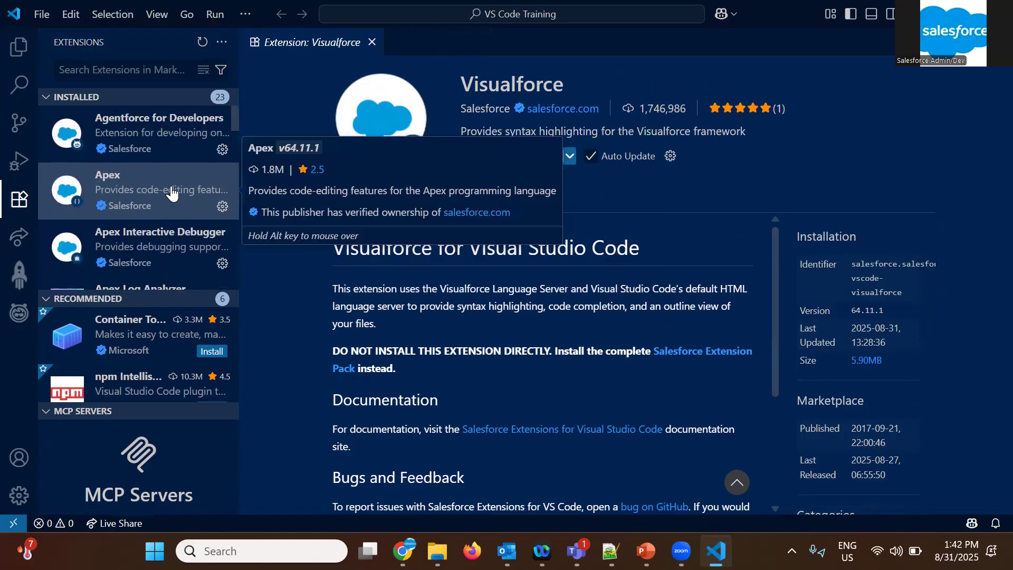
pyautogui.scroll(-3, 165, 222)
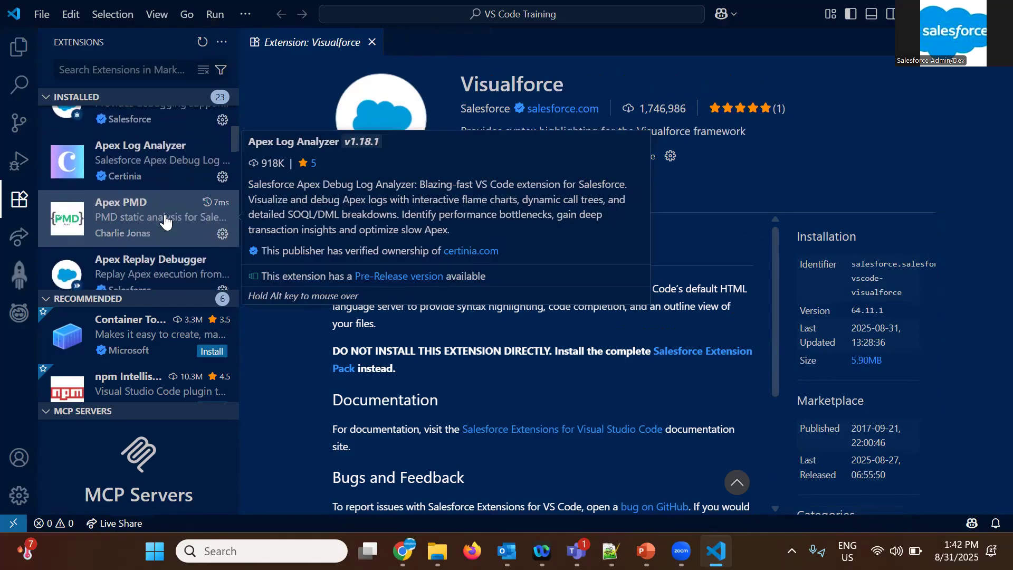
pyautogui.scroll(-15, 165, 222)
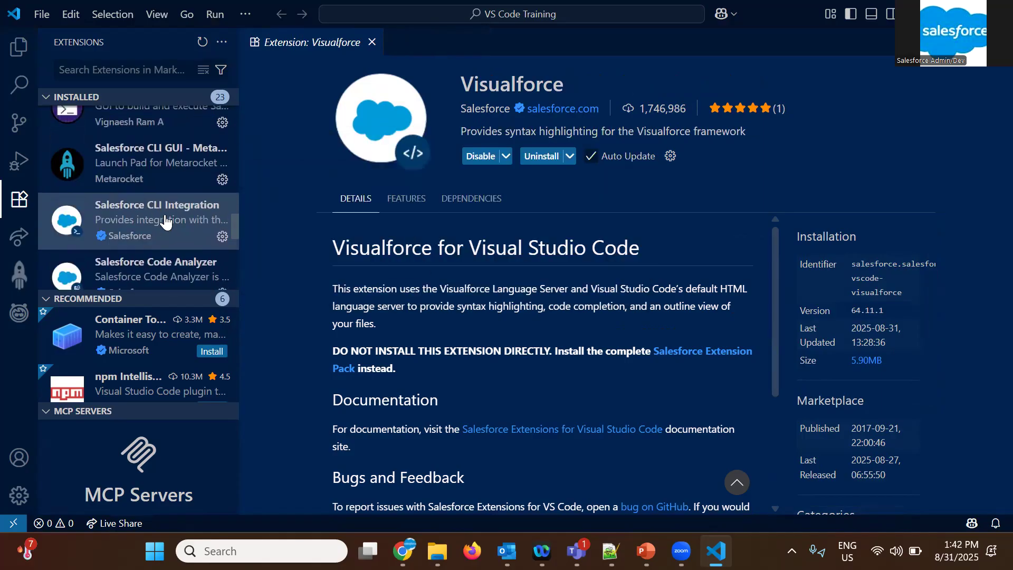
pyautogui.click(174, 144)
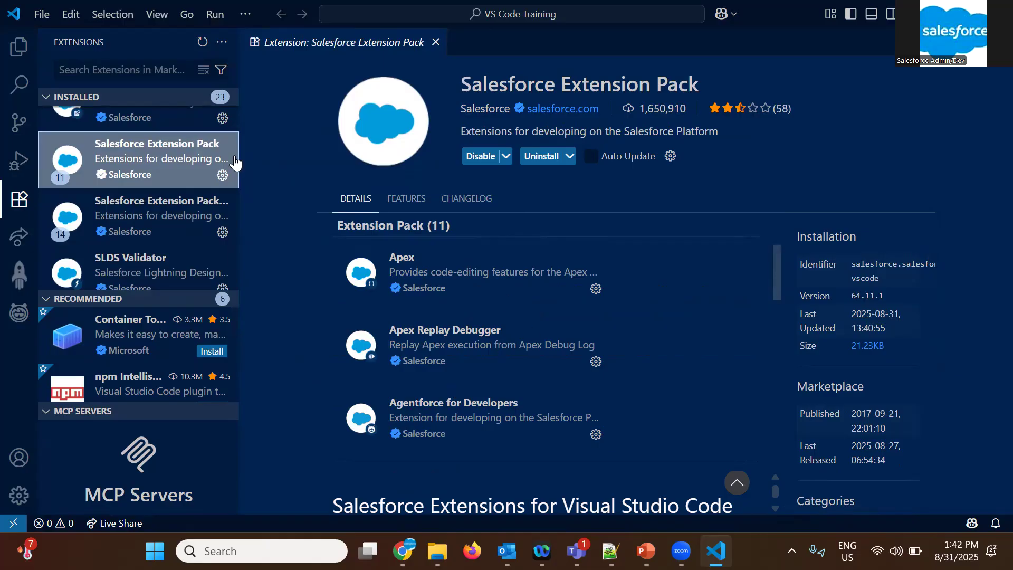
pyautogui.click(17, 45)
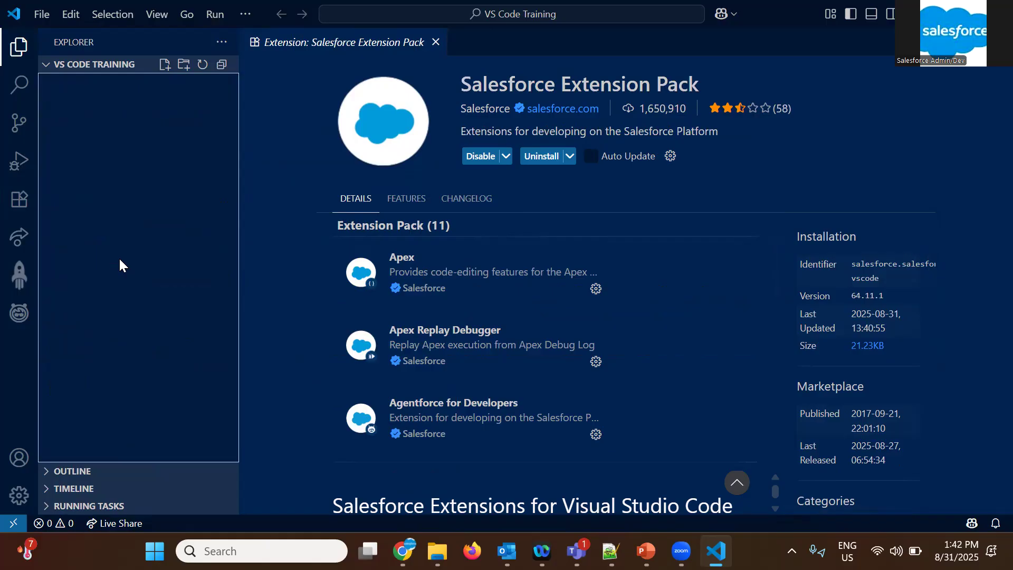
pyautogui.click(438, 43)
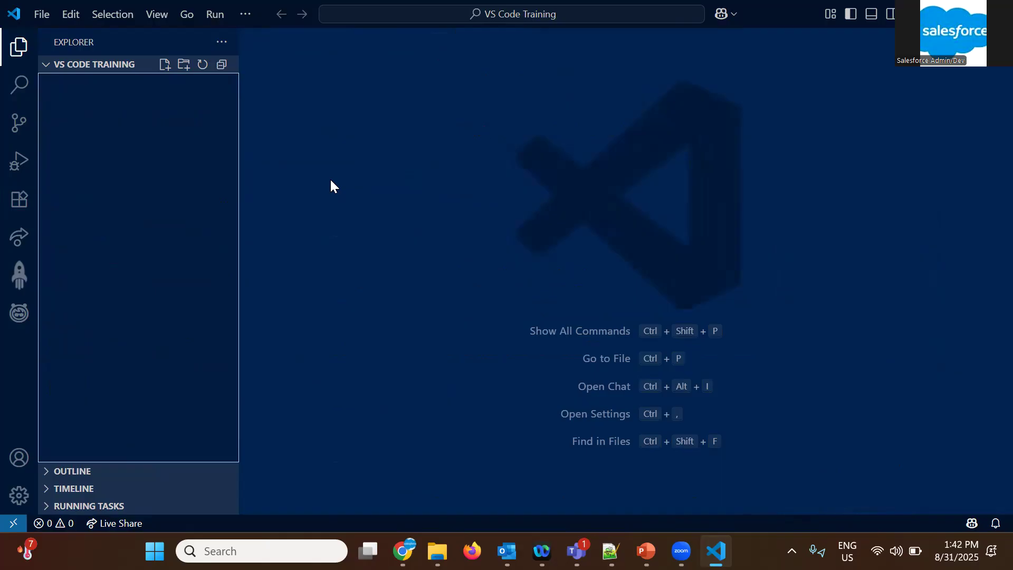
# Create an SFDX project with manifest from the Standard template, named sfdcTrainingOrg, in the VS Code Training folder
pyautogui.hotkey('ctrl', 'shift', 'p')
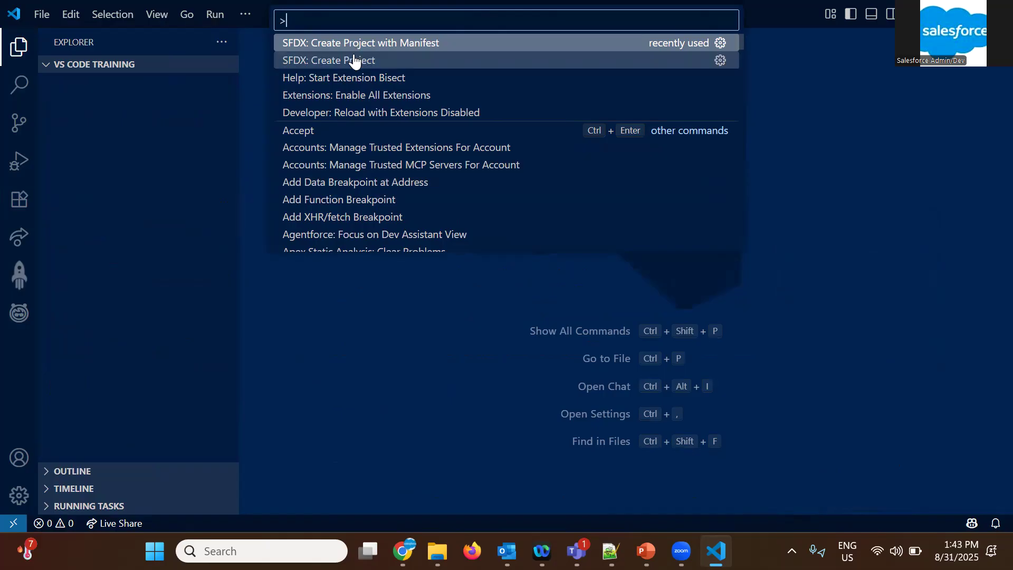
pyautogui.click(385, 43)
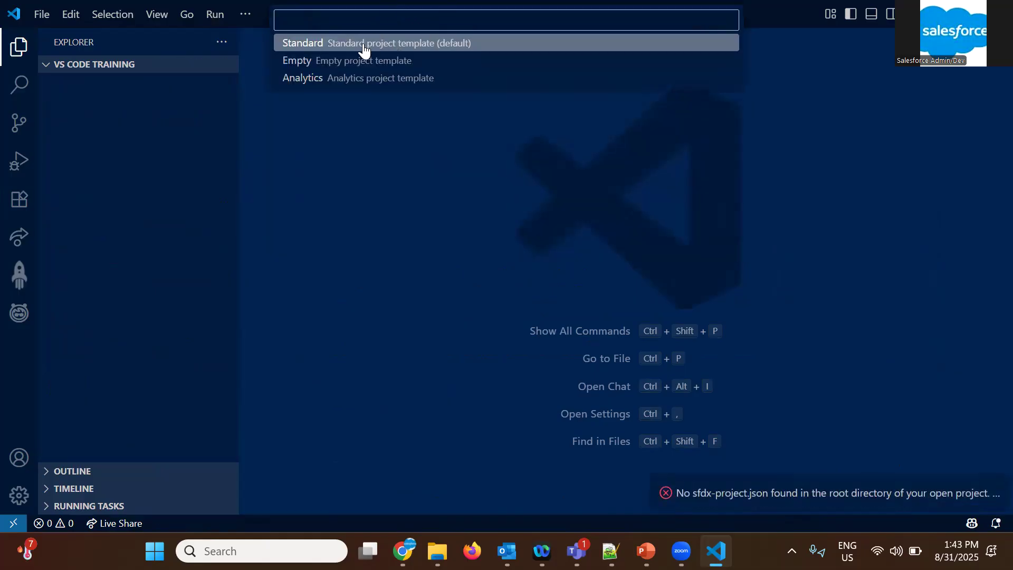
pyautogui.click(364, 51)
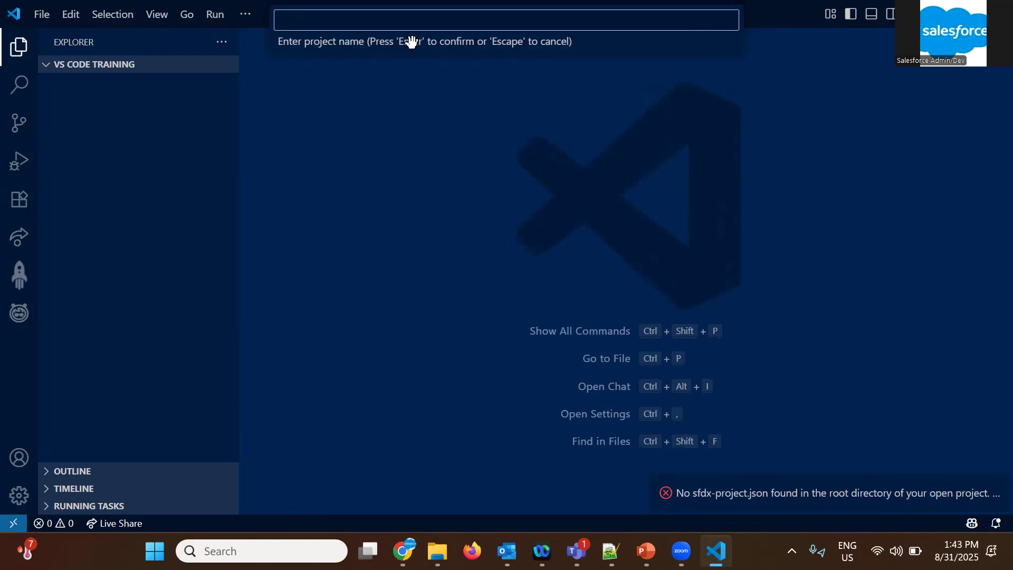
pyautogui.write('sfdcR')
pyautogui.write('rainingOrg')
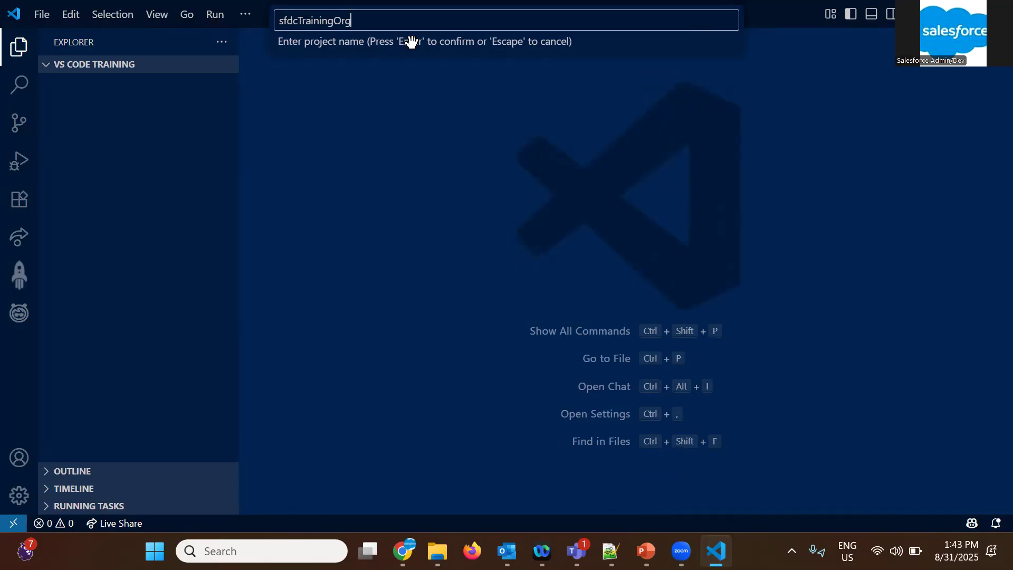
pyautogui.press('Return')
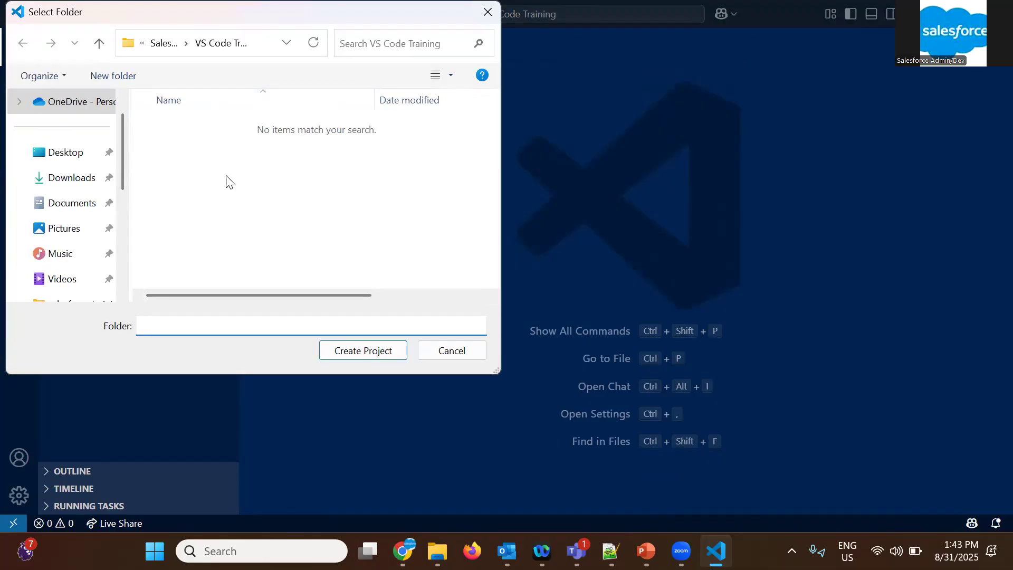
pyautogui.click(352, 351)
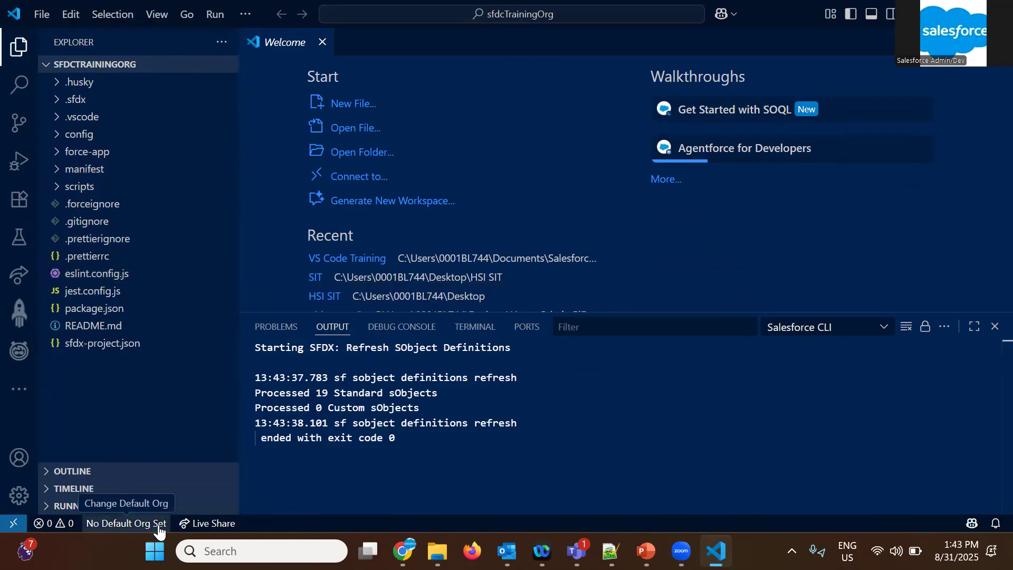
# Start authorizing an org as the default through login.salesforce.com with the alias trainingProd
pyautogui.click(100, 528)
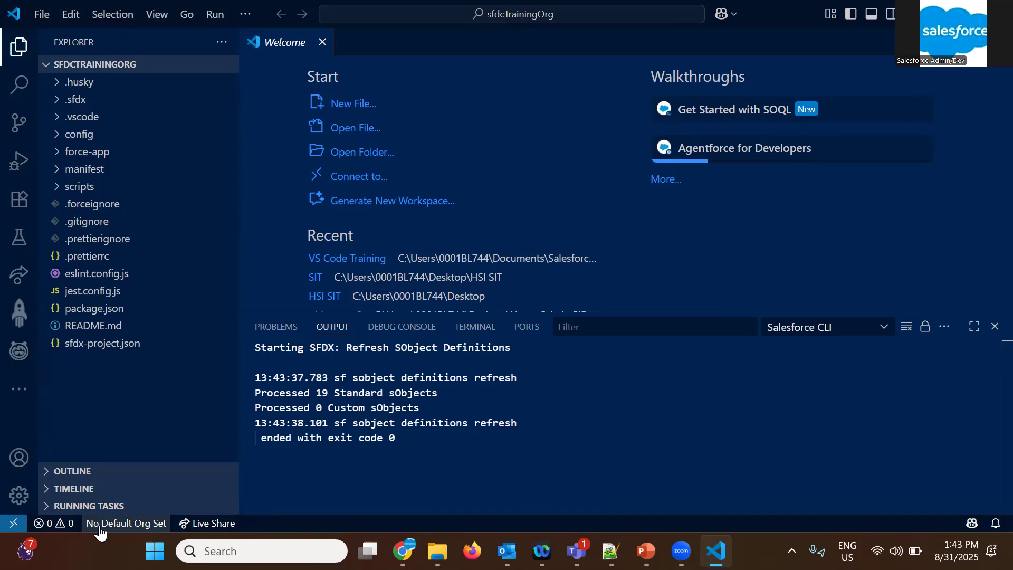
pyautogui.click(99, 528)
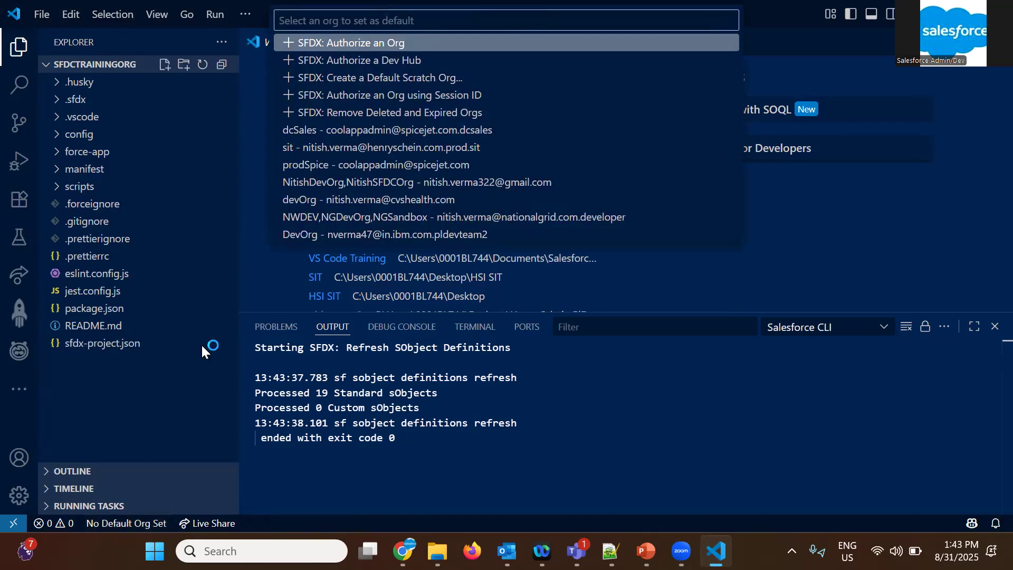
pyautogui.click(369, 45)
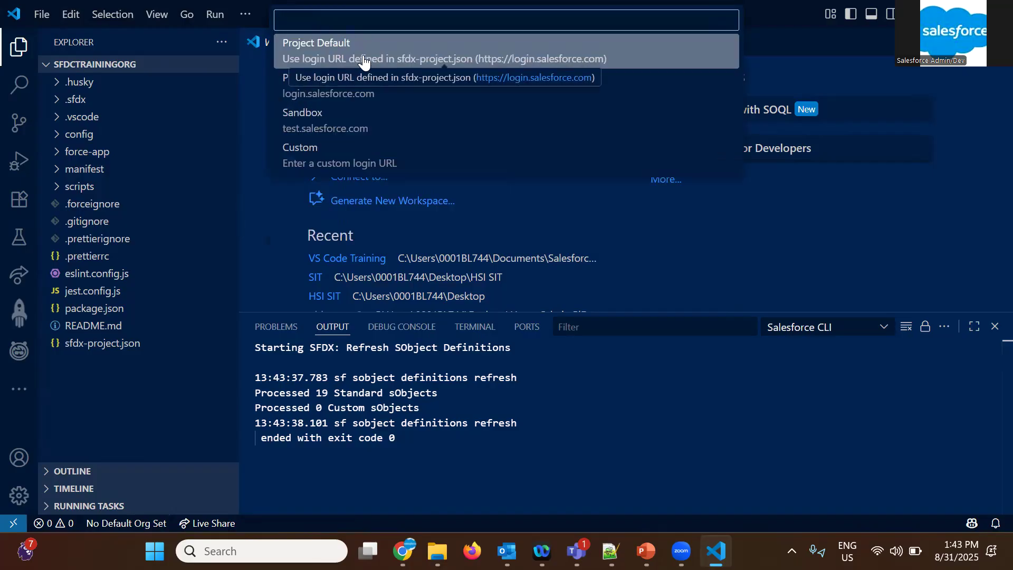
pyautogui.click(346, 91)
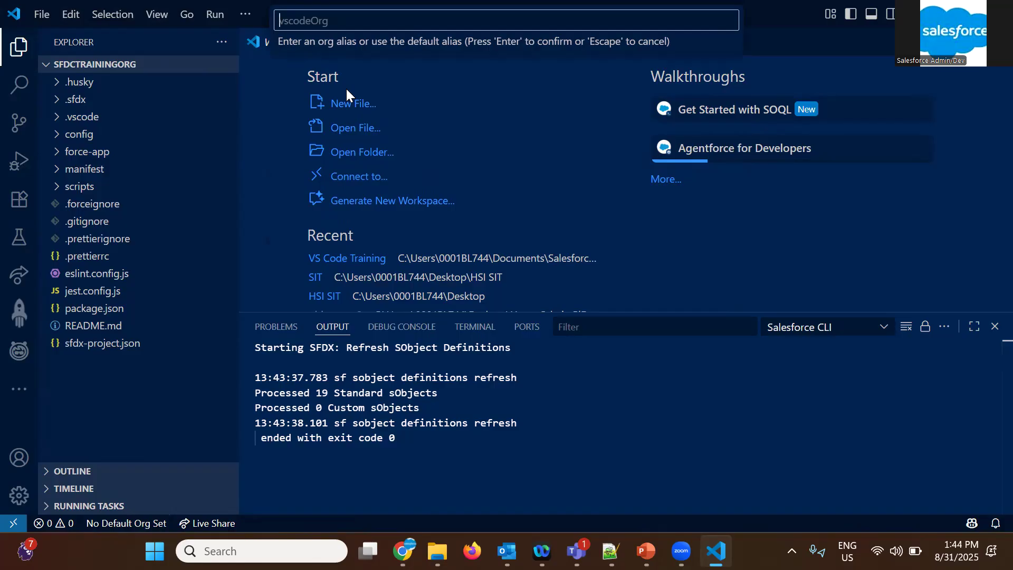
pyautogui.write('trainingProd')
pyautogui.press('Return')
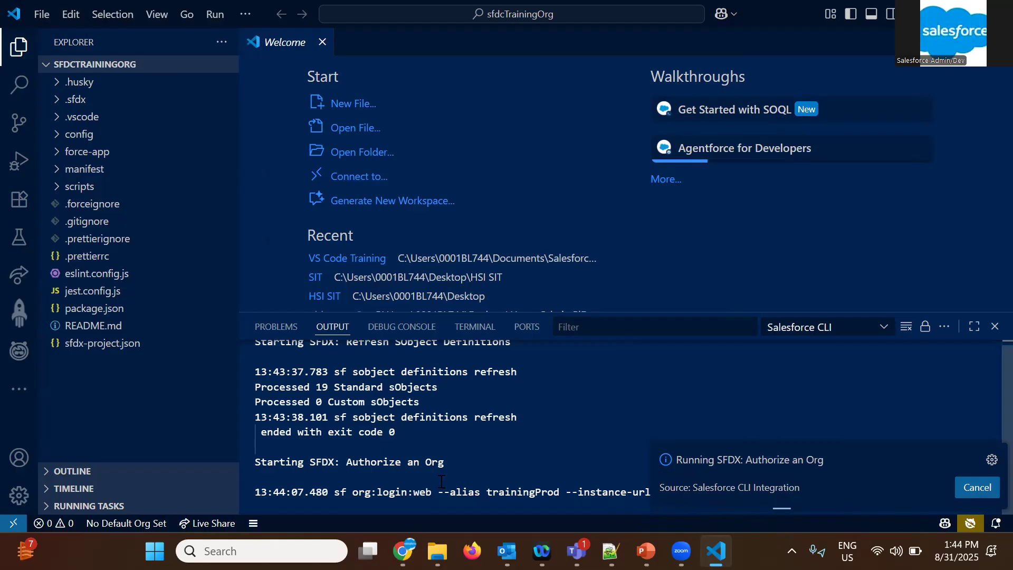
# Switch to Chrome and open Advanced User Details in the Salesforce org's personal settings to look up the username
pyautogui.click(403, 551)
pyautogui.click(191, 8)
pyautogui.click(87, 8)
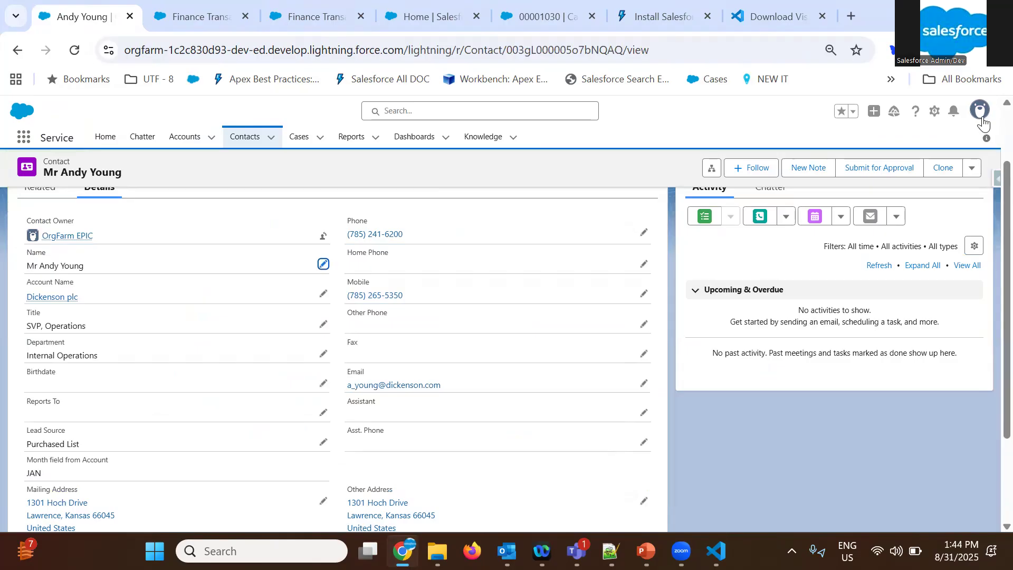
pyautogui.click(980, 112)
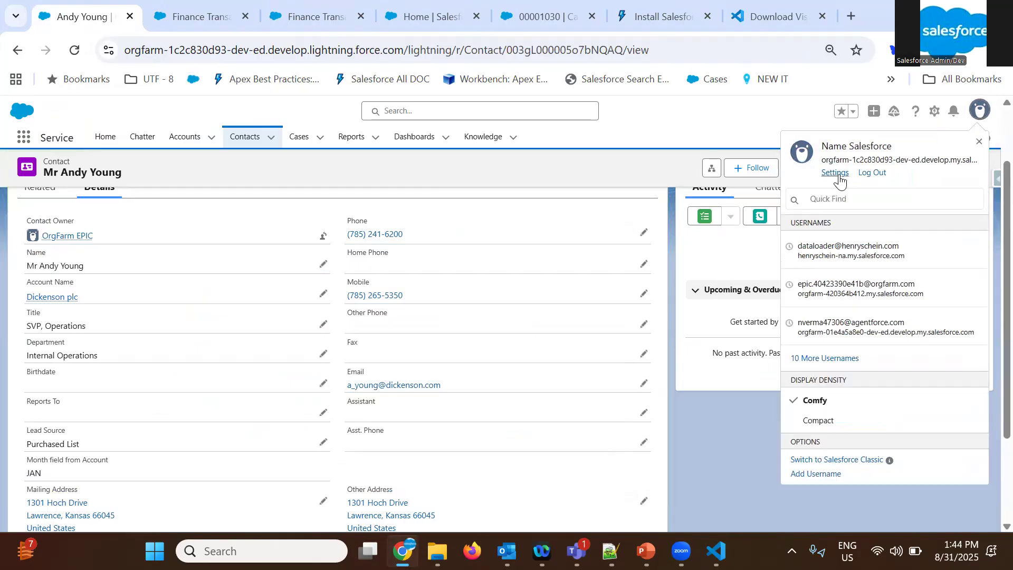
pyautogui.click(835, 174)
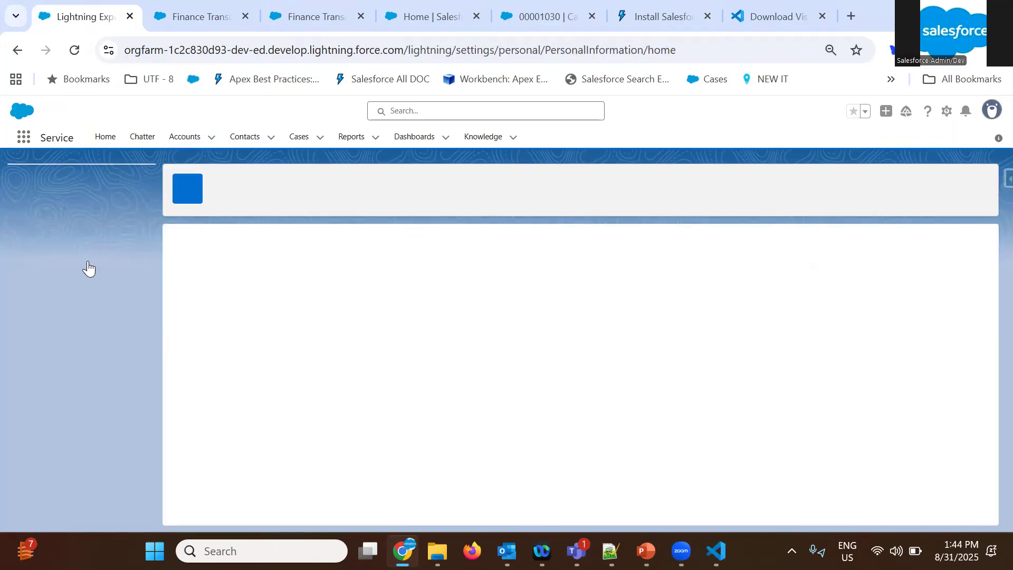
pyautogui.click(89, 244)
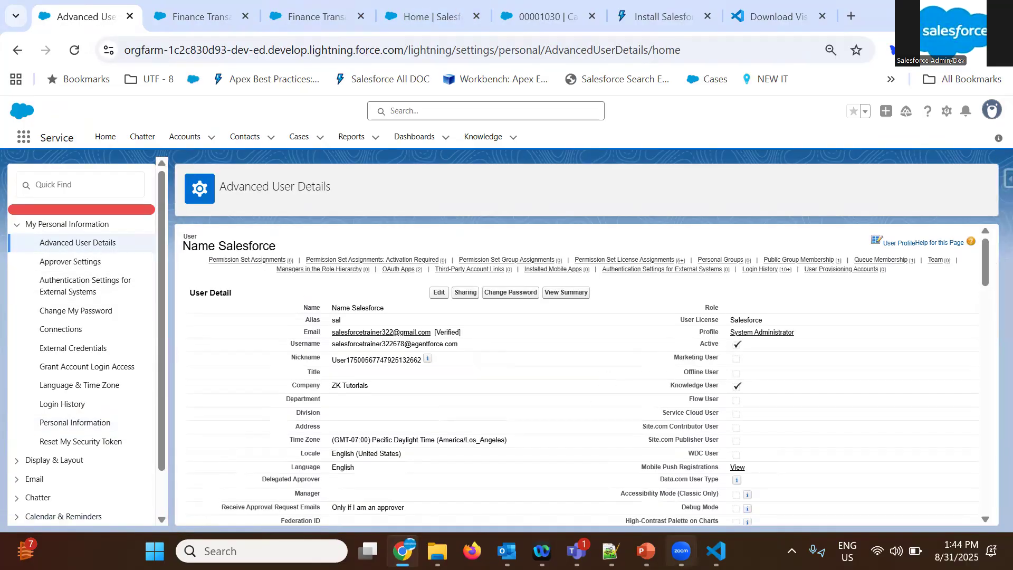
pyautogui.moveTo(681, 551)
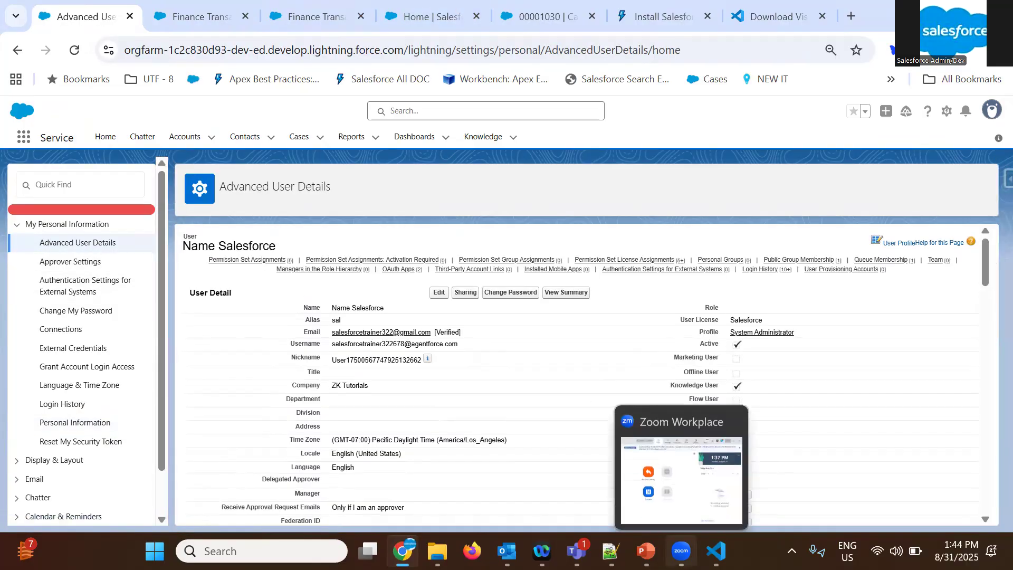
pyautogui.click(679, 469)
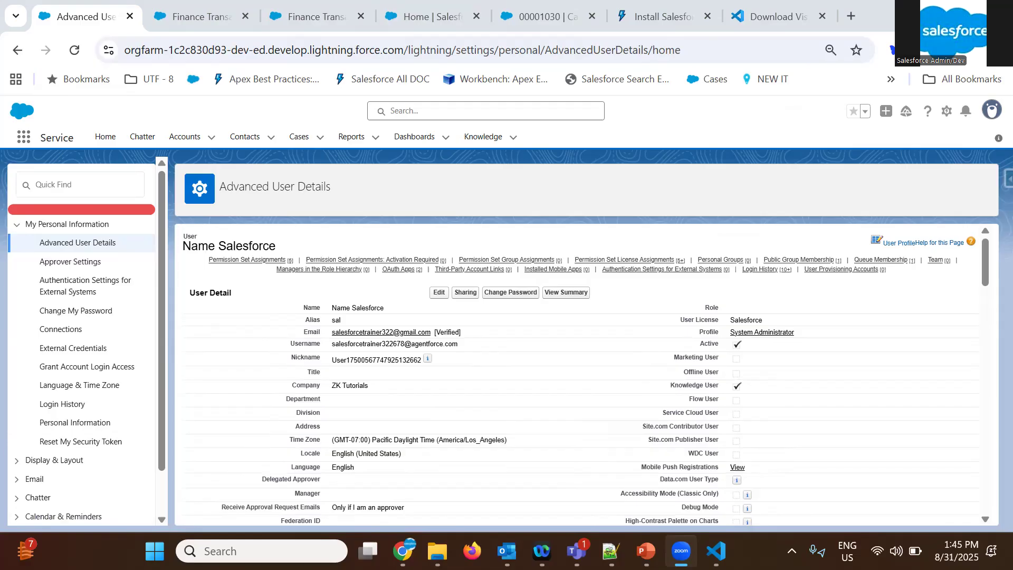
# Switch to the Salesforce login page in Firefox and replace the prefilled username with the training org's username
pyautogui.hotkey('alt', 'Tab')
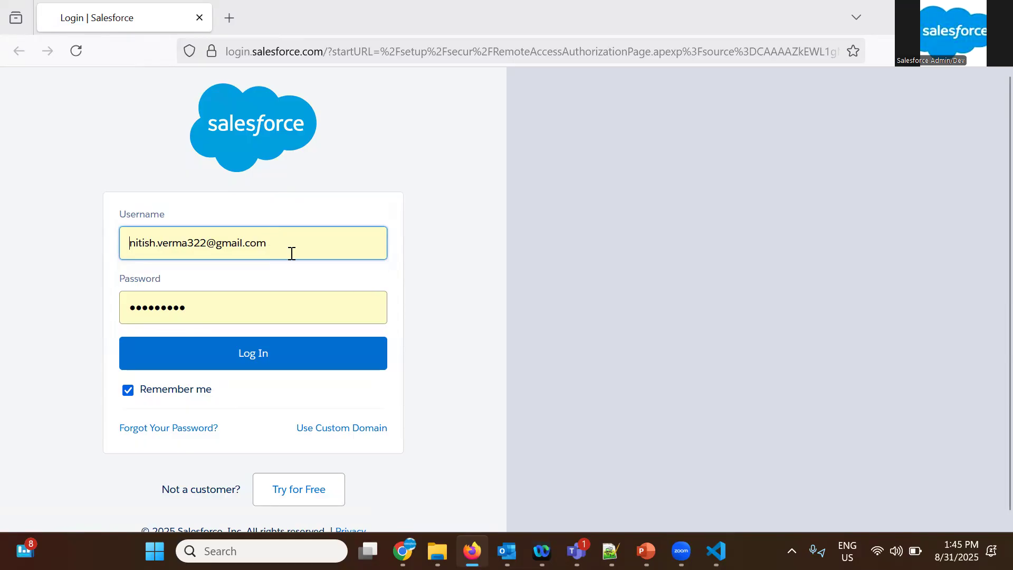
pyautogui.click(295, 251)
pyautogui.tripleClick(295, 252)
pyautogui.doubleClick(295, 251)
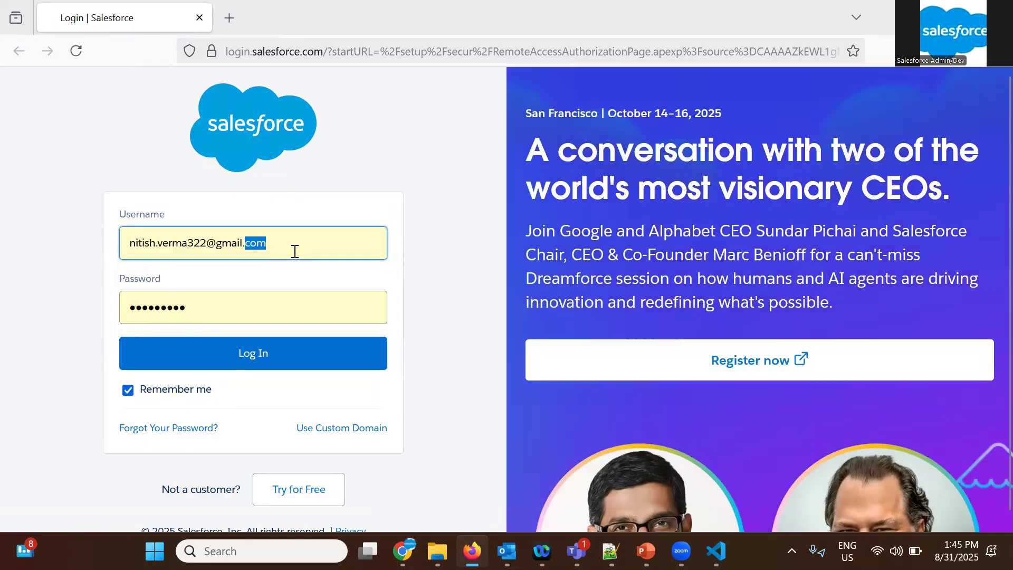
pyautogui.tripleClick(295, 251)
pyautogui.hotkey('ctrl', 'v')
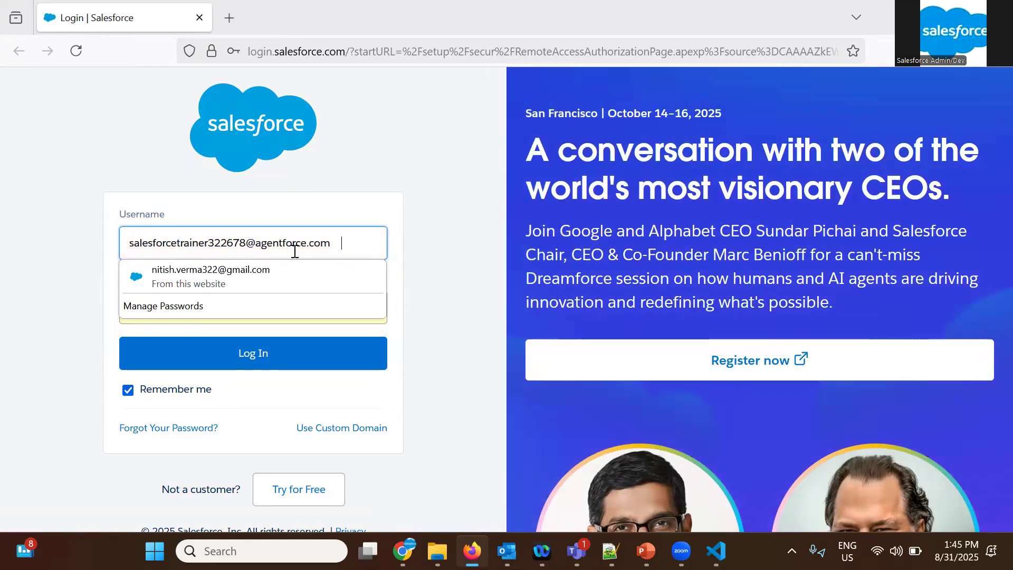
pyautogui.press('Escape')
# Enter the account password, log in to Salesforce and save the login in the browser
pyautogui.tripleClick(260, 310)
pyautogui.write('•••')
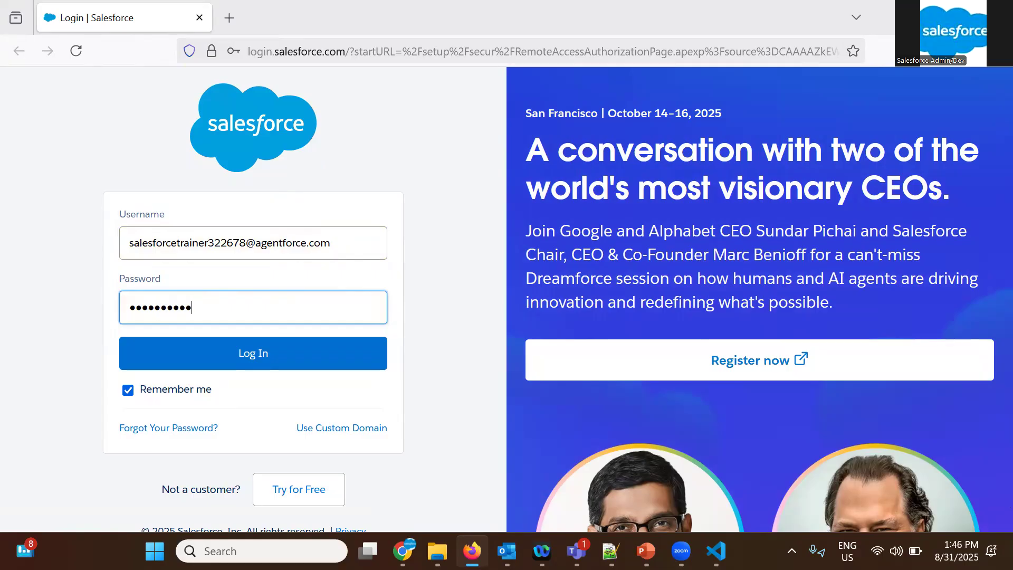
pyautogui.click(256, 362)
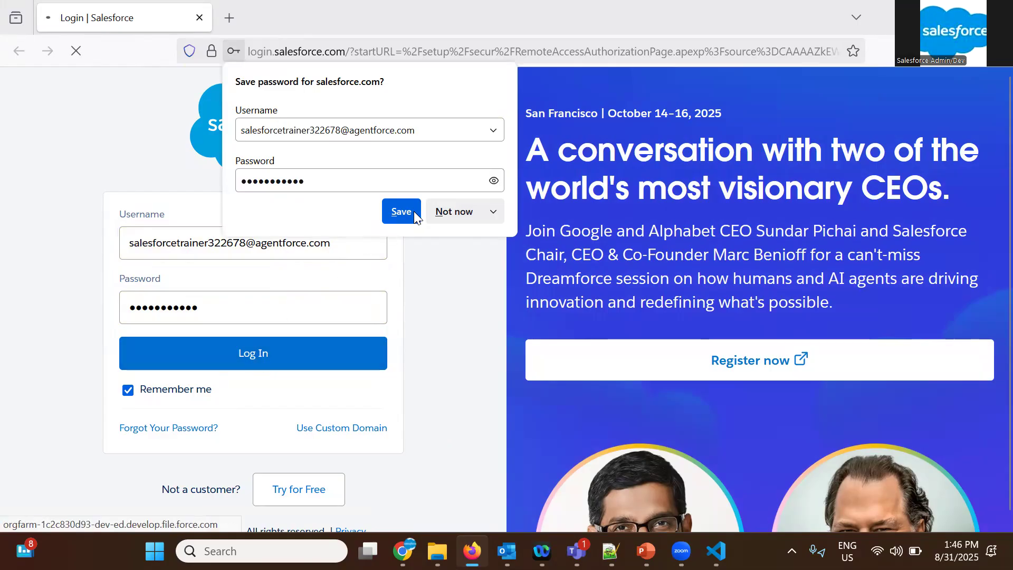
pyautogui.click(400, 211)
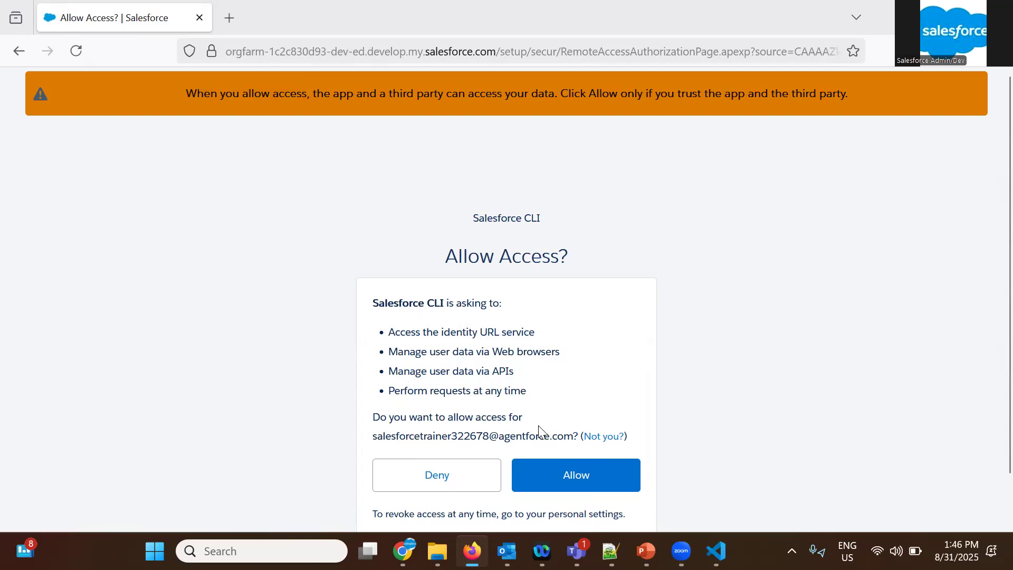
# Allow Salesforce CLI to access the org and switch back to Visual Studio Code
pyautogui.click(562, 486)
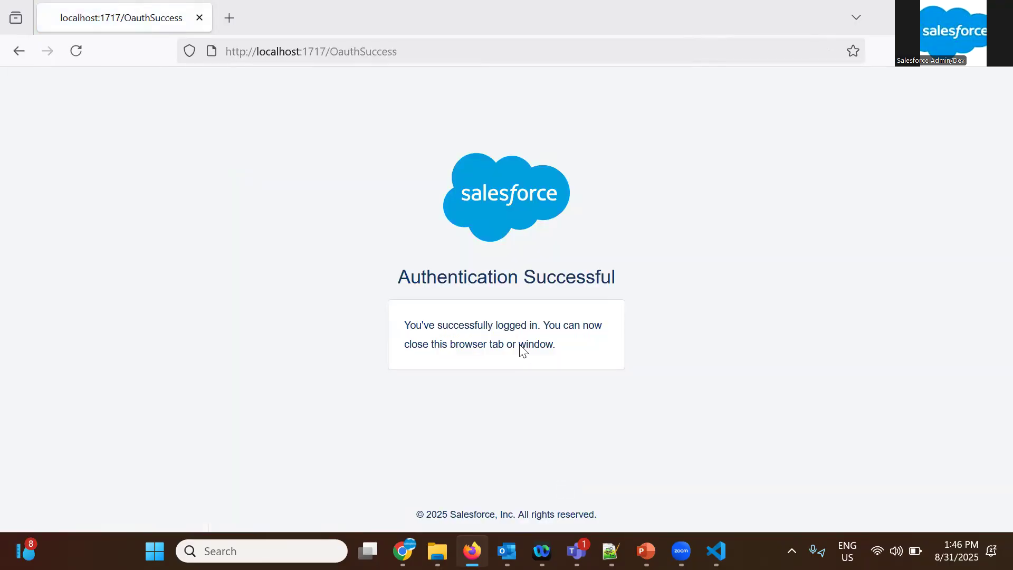
pyautogui.click(716, 551)
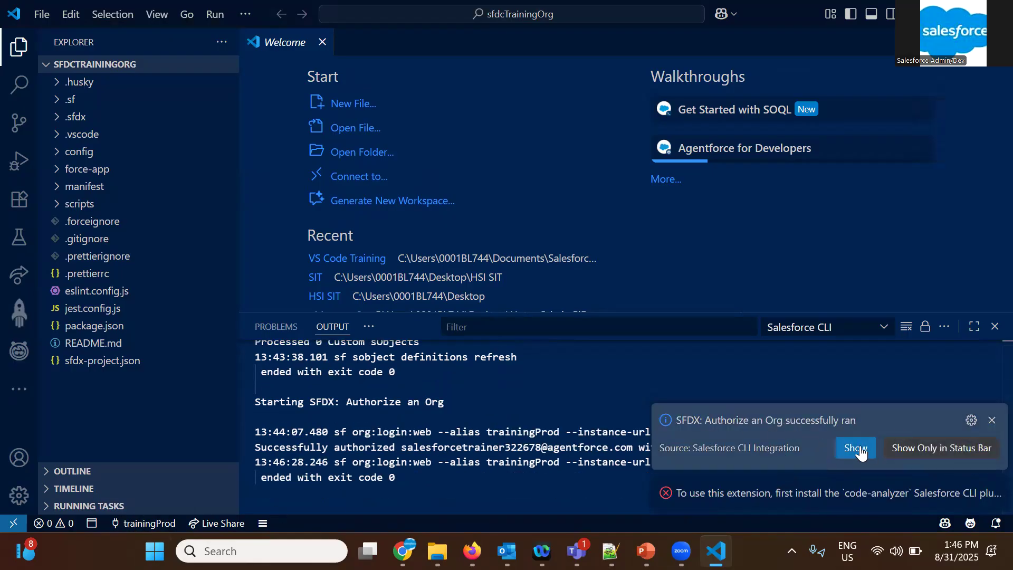
# Expand the code-analyzer notification, dismiss the open notifications and close the Welcome page
pyautogui.click(973, 501)
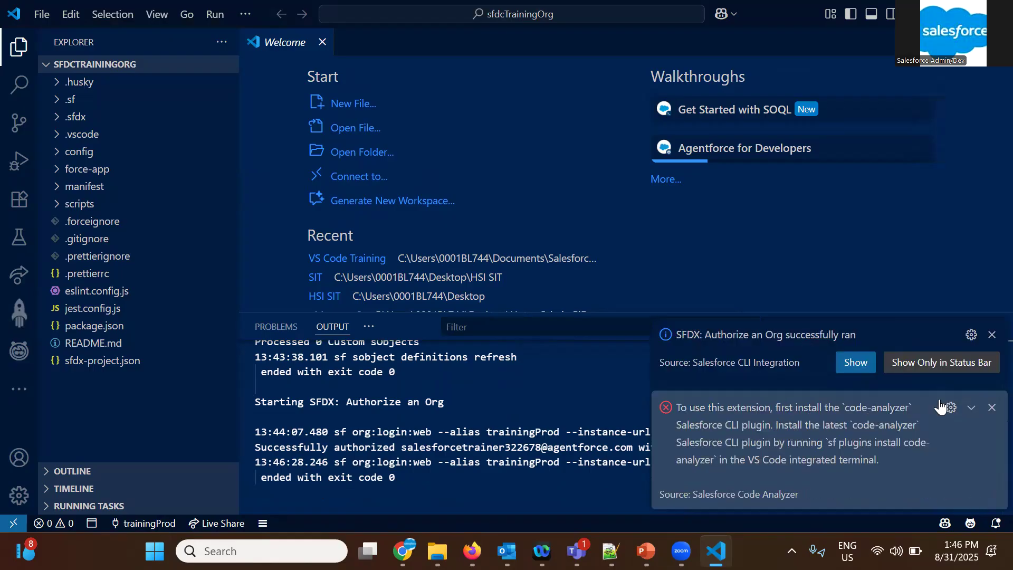
pyautogui.click(992, 407)
pyautogui.click(992, 460)
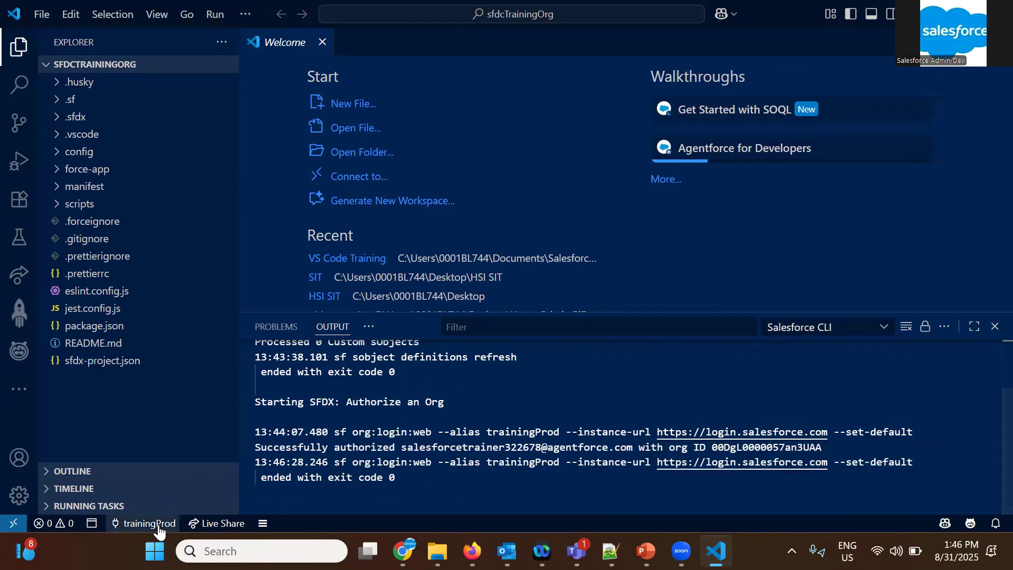
pyautogui.click(322, 41)
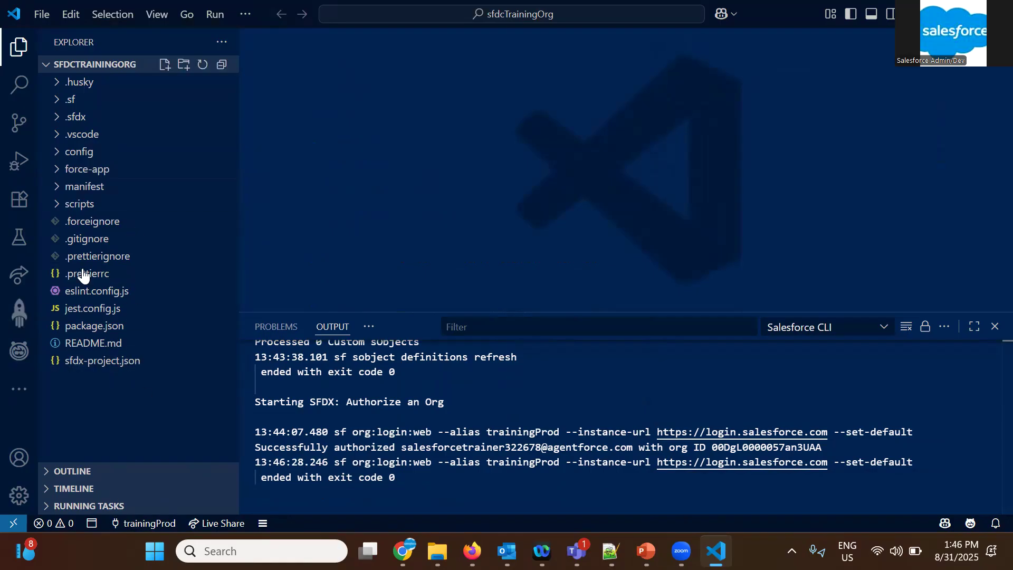
# Examine the project's force-app/main/default folder, checking the classes, objects and triggers subfolders for metadata
pyautogui.click(58, 169)
pyautogui.click(58, 169)
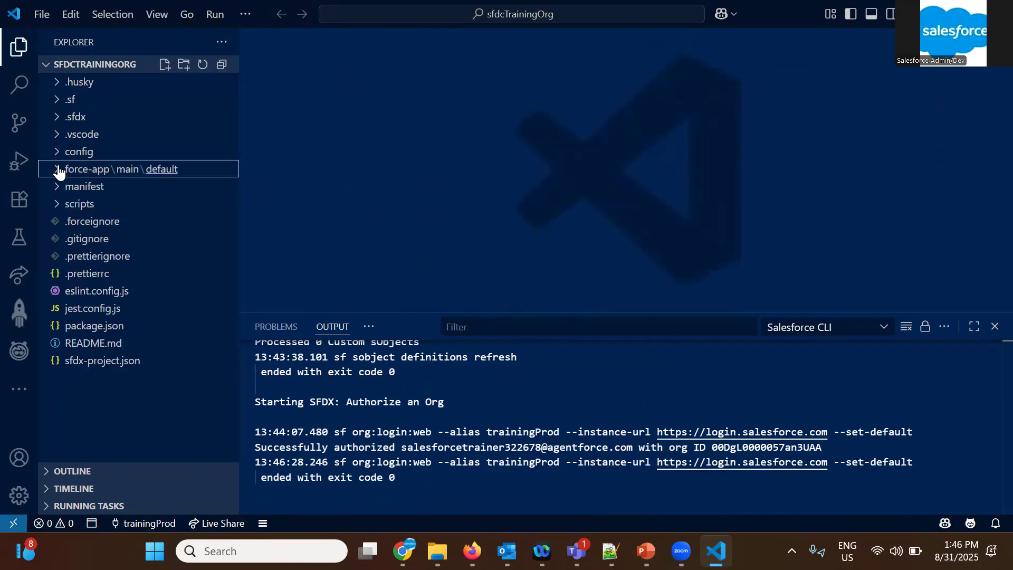
pyautogui.click(58, 176)
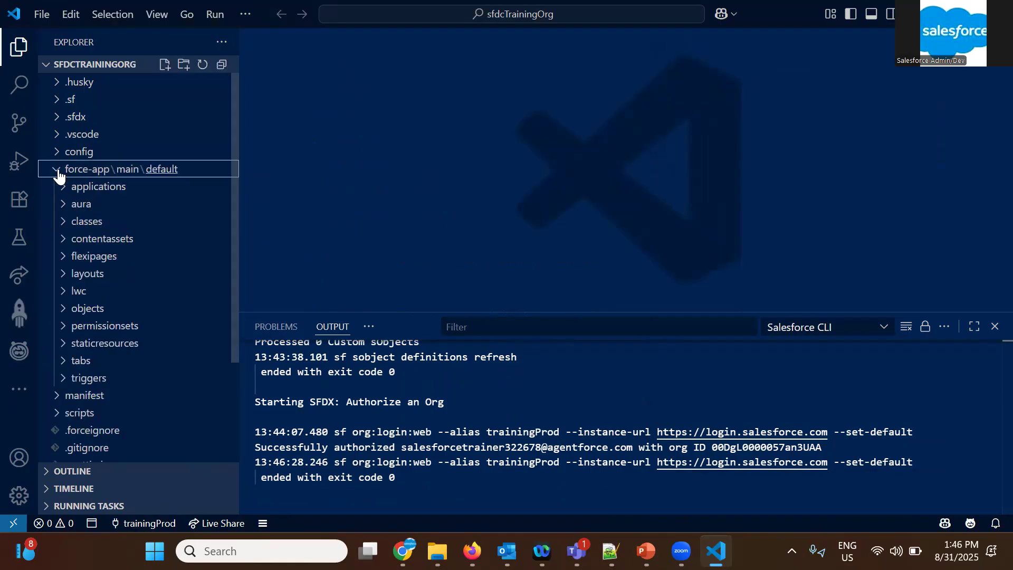
pyautogui.click(65, 229)
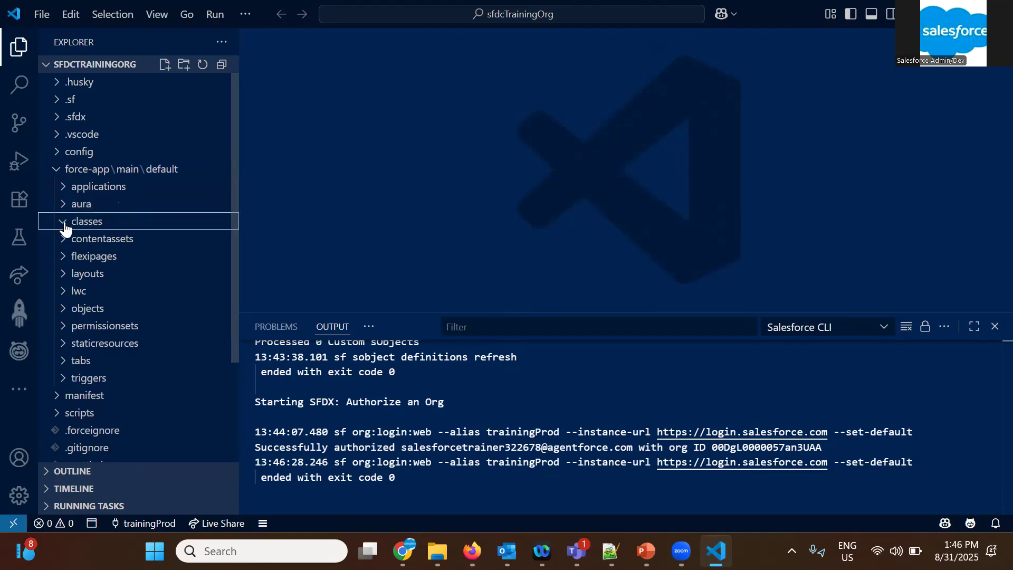
pyautogui.click(63, 313)
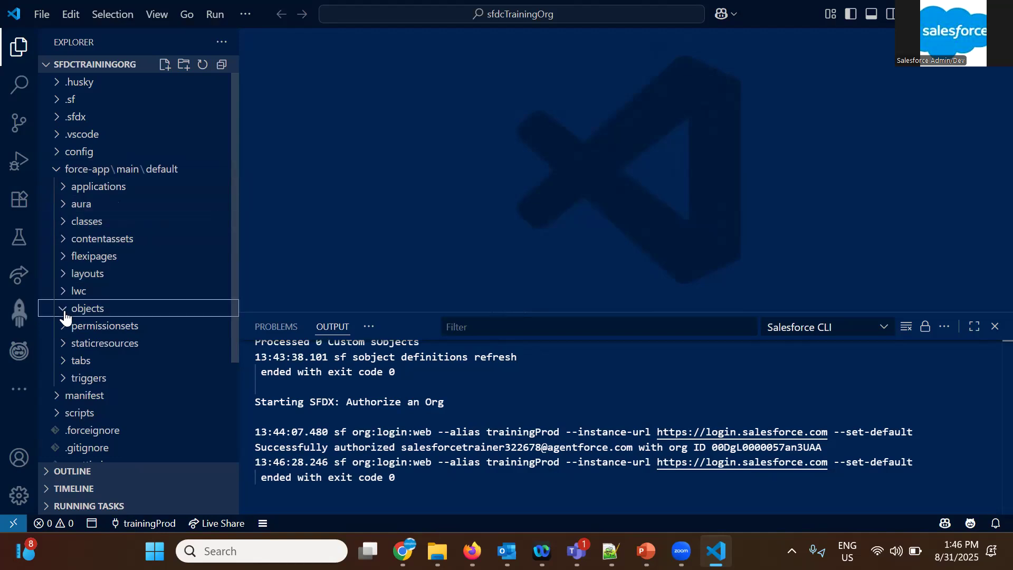
pyautogui.scroll(-5, 79, 363)
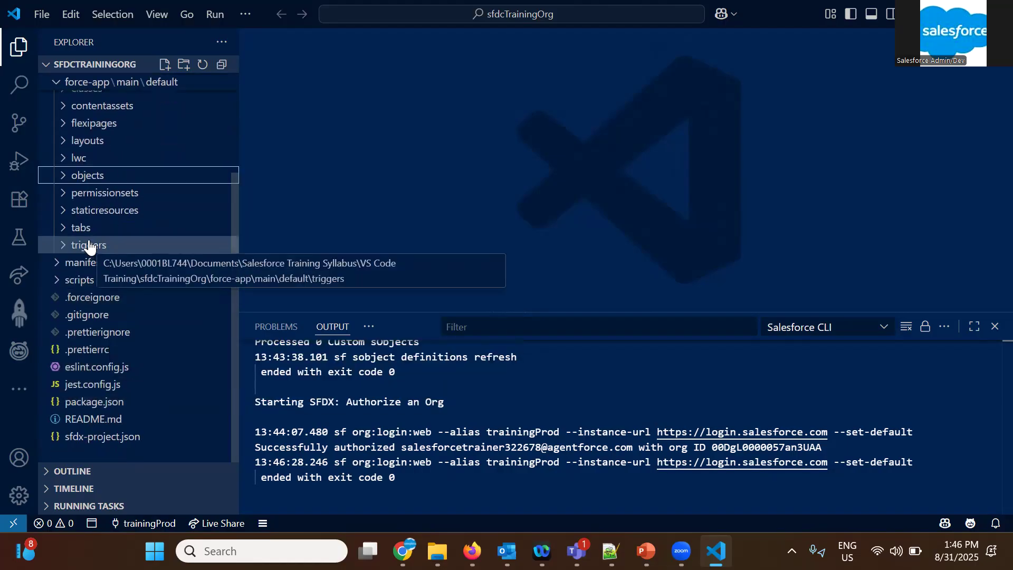
pyautogui.click(63, 248)
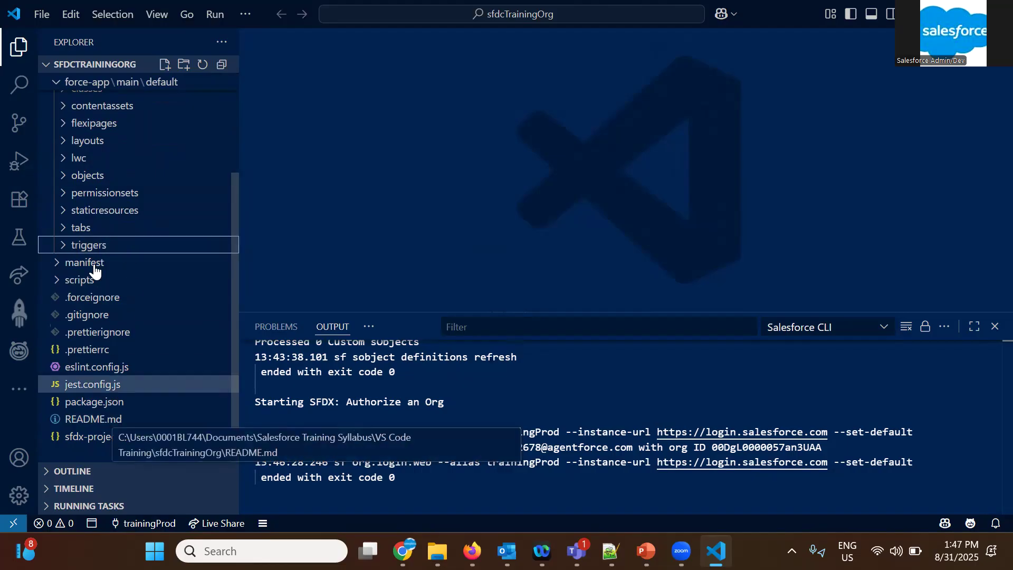
pyautogui.scroll(3, 97, 274)
pyautogui.click(94, 228)
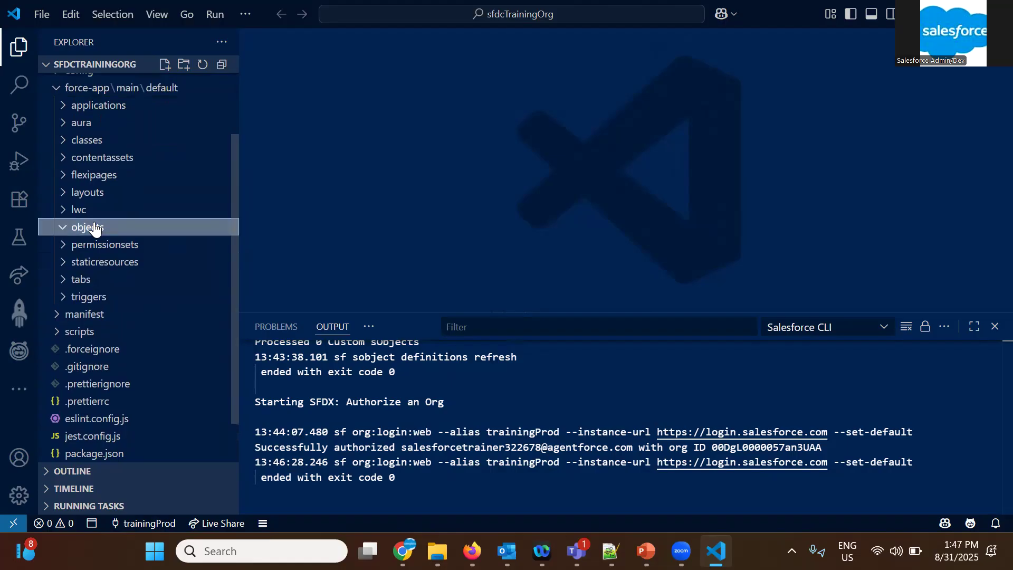
pyautogui.scroll(-3, 103, 411)
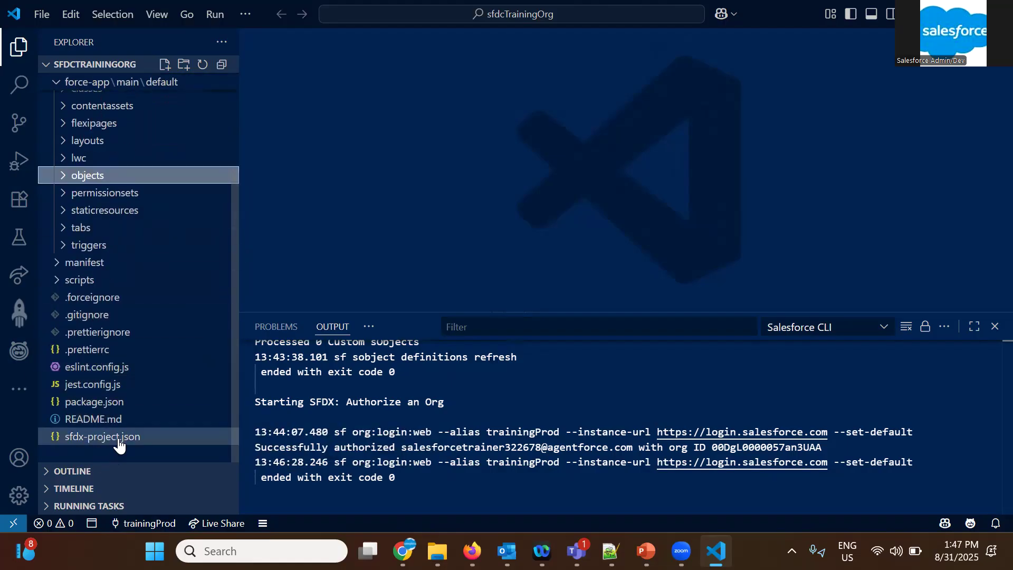
# Open package.xml from the manifest folder and skim through its metadata type entries
pyautogui.click(92, 264)
pyautogui.click(95, 281)
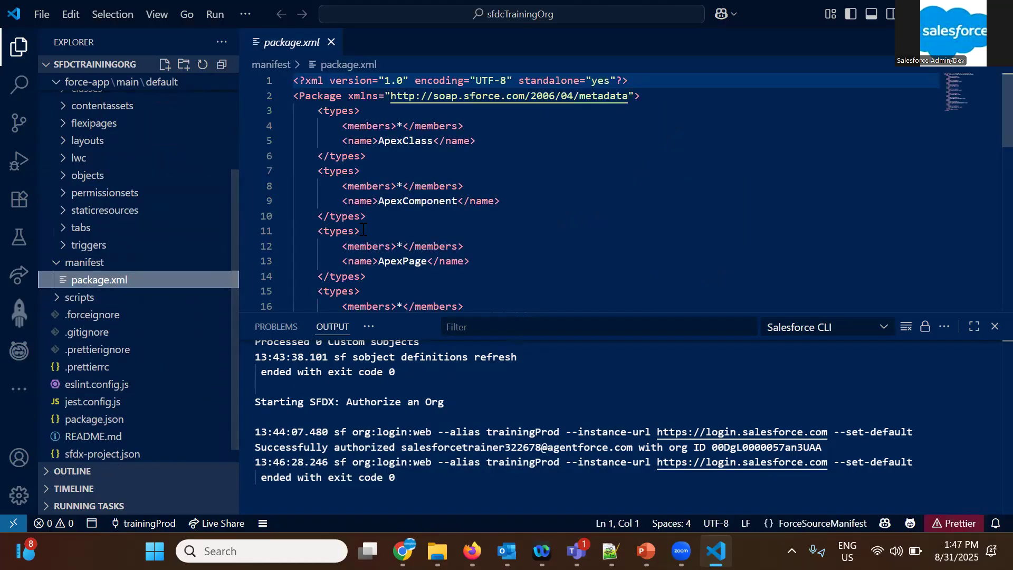
pyautogui.scroll(-5, 412, 221)
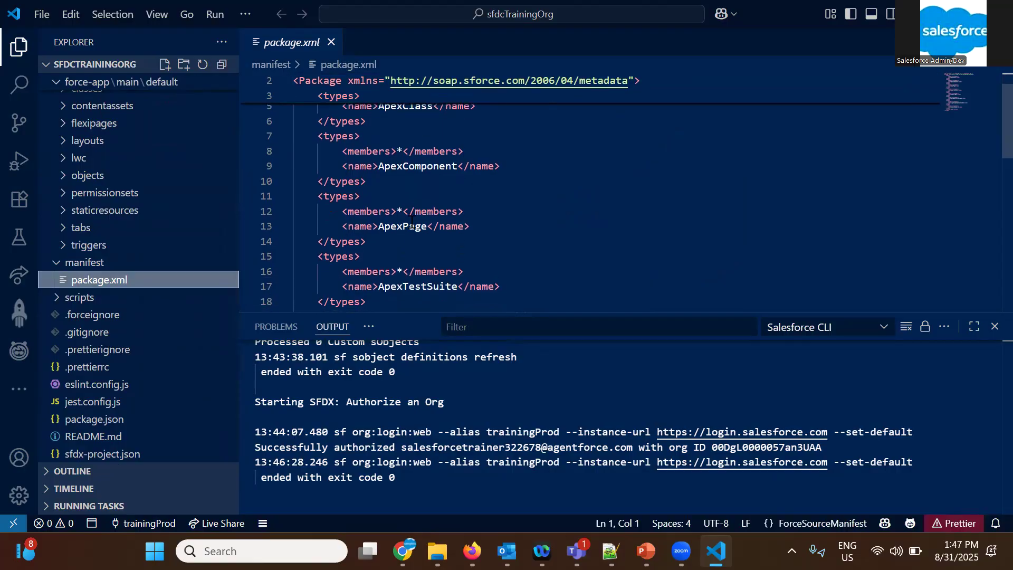
pyautogui.scroll(-3, 412, 222)
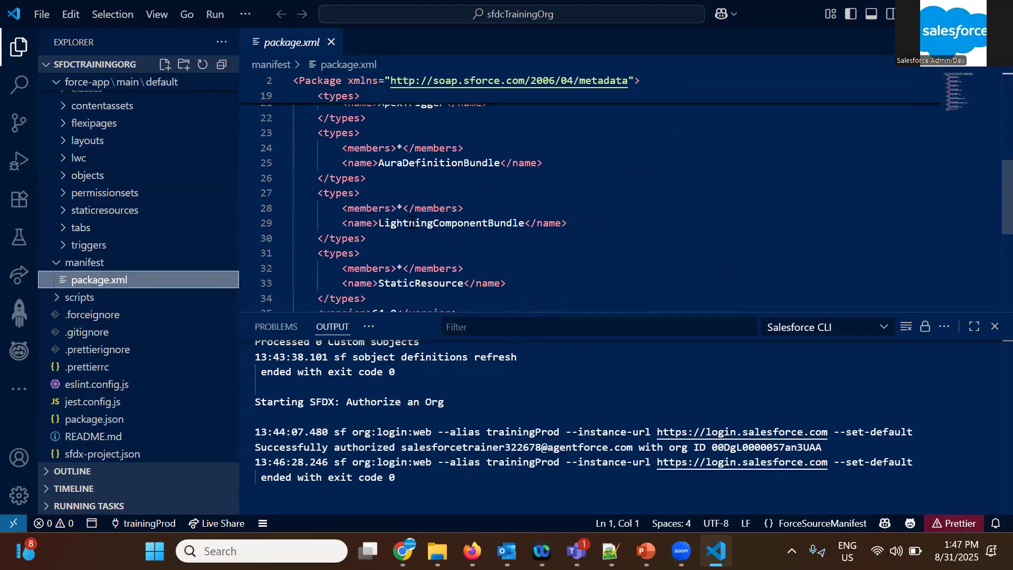
pyautogui.scroll(2, 416, 260)
pyautogui.scroll(6, 417, 260)
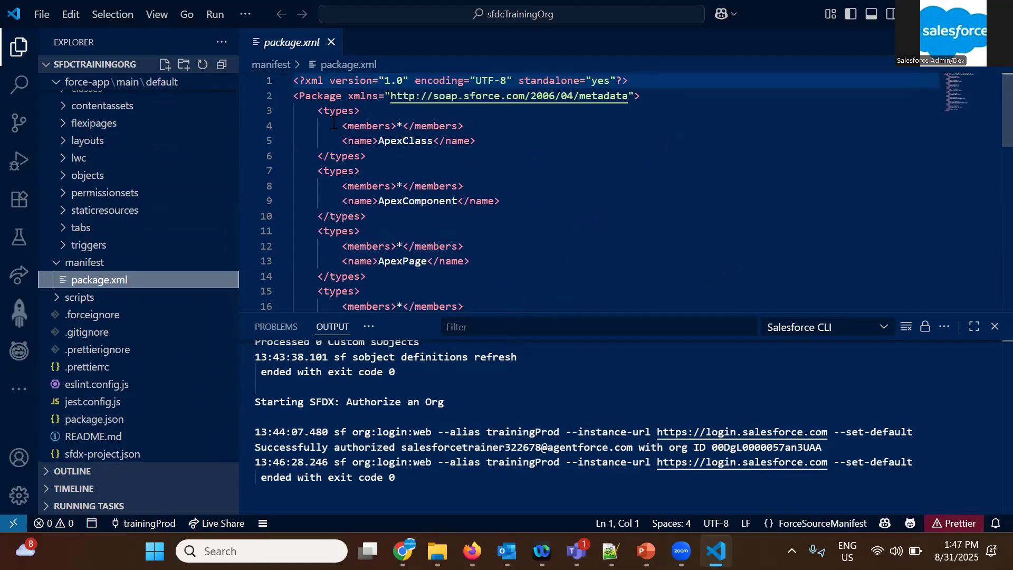
# Examine how the types blocks in package.xml pair wildcard members with metadata names, from ApexClass down to the version entry
pyautogui.moveTo(319, 112); pyautogui.dragTo(329, 112)
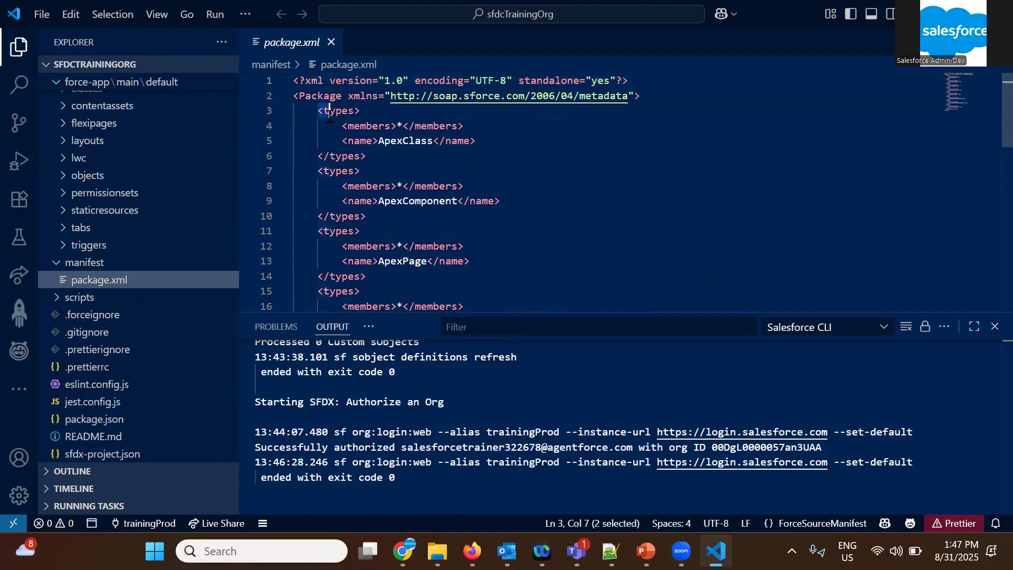
pyautogui.click(403, 126)
pyautogui.moveTo(447, 143); pyautogui.dragTo(415, 144)
pyautogui.moveTo(443, 212); pyautogui.dragTo(458, 248)
pyautogui.scroll(-1, 390, 204)
pyautogui.click(391, 205)
pyautogui.scroll(-1, 375, 227)
pyautogui.scroll(-3, 460, 248)
pyautogui.scroll(-4, 460, 248)
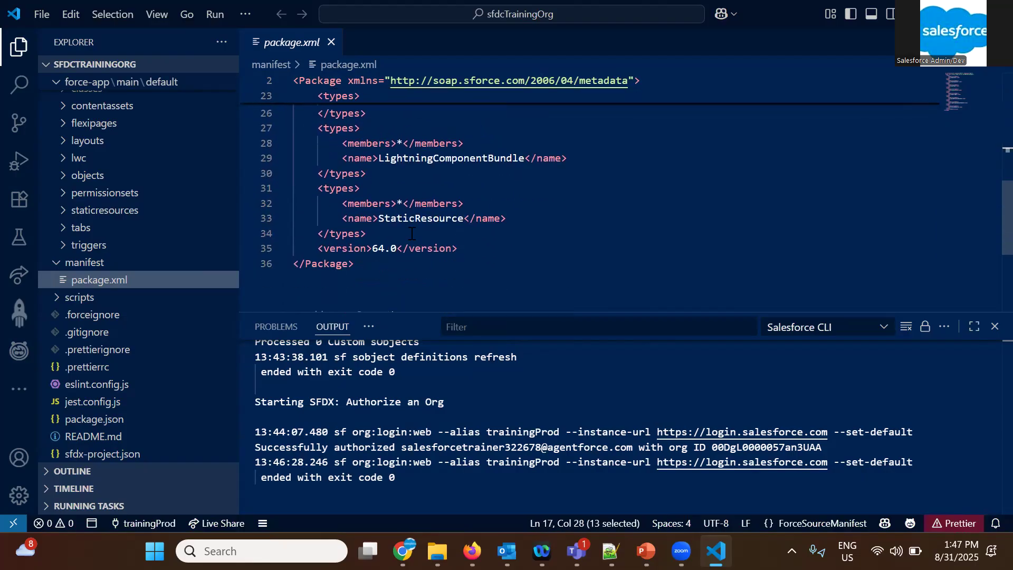
# Duplicate the StaticResource types block in package.xml directly above the version line
pyautogui.moveTo(384, 230); pyautogui.dragTo(310, 190)
pyautogui.hotkey('ctrl', 'c')
pyautogui.click(369, 233)
pyautogui.press('Return')
pyautogui.hotkey('ctrl', 'v')
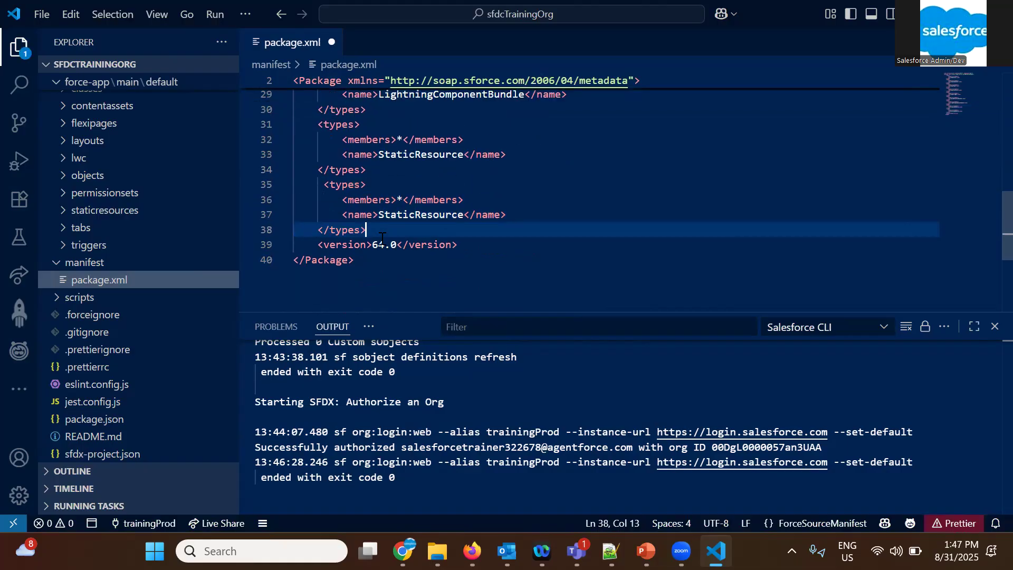
# Change the metadata name in the duplicated types block to CustomObject
pyautogui.click(409, 214)
pyautogui.doubleClick(410, 214)
pyautogui.write('CustomObject')
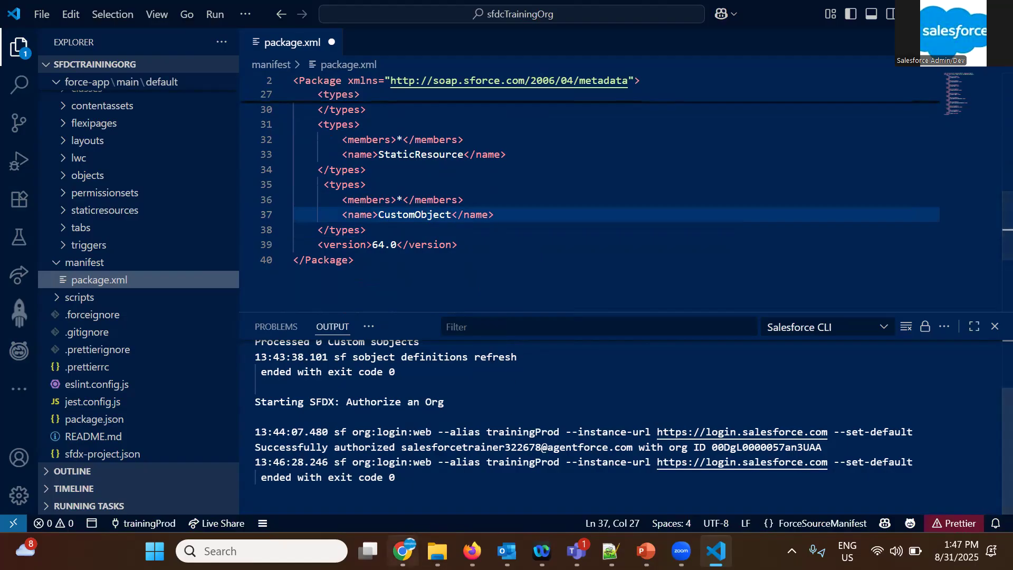
# Switch to Chrome and search Google in a new tab for "package.xml for customobject"
pyautogui.hotkey('alt', 'Tab')
pyautogui.hotkey('ctrl', 't')
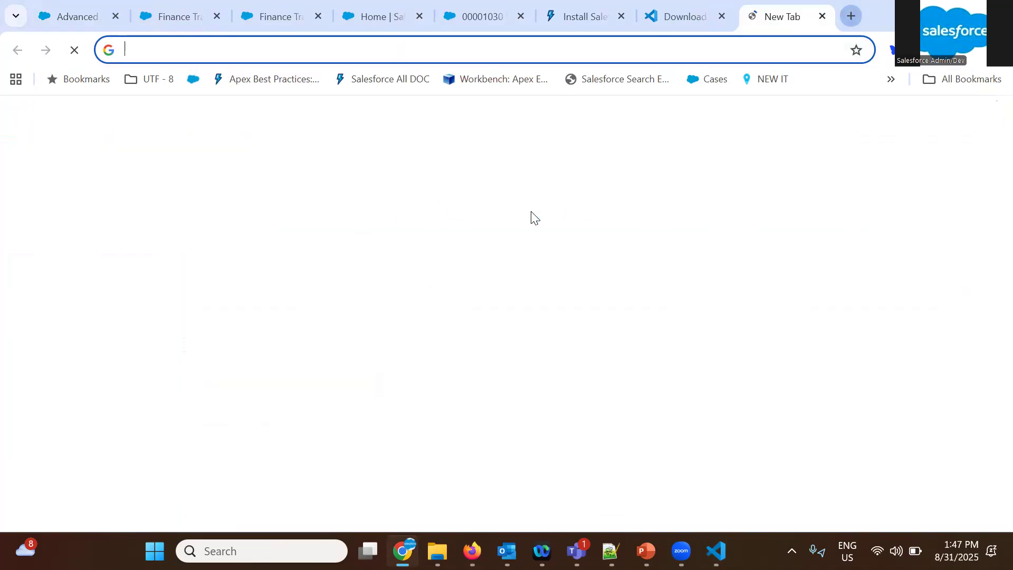
pyautogui.write('packa')
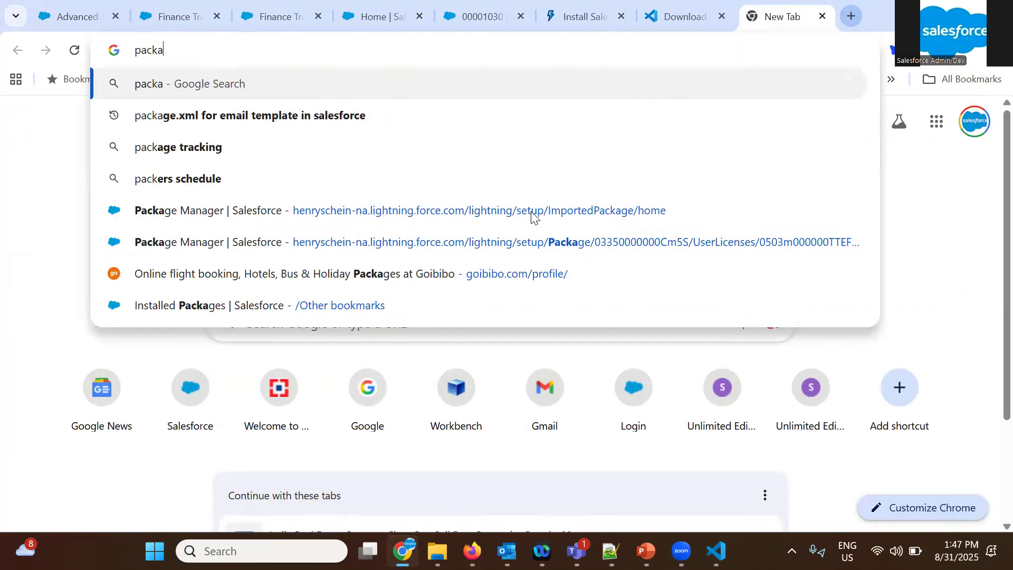
pyautogui.write('ge.xml for ')
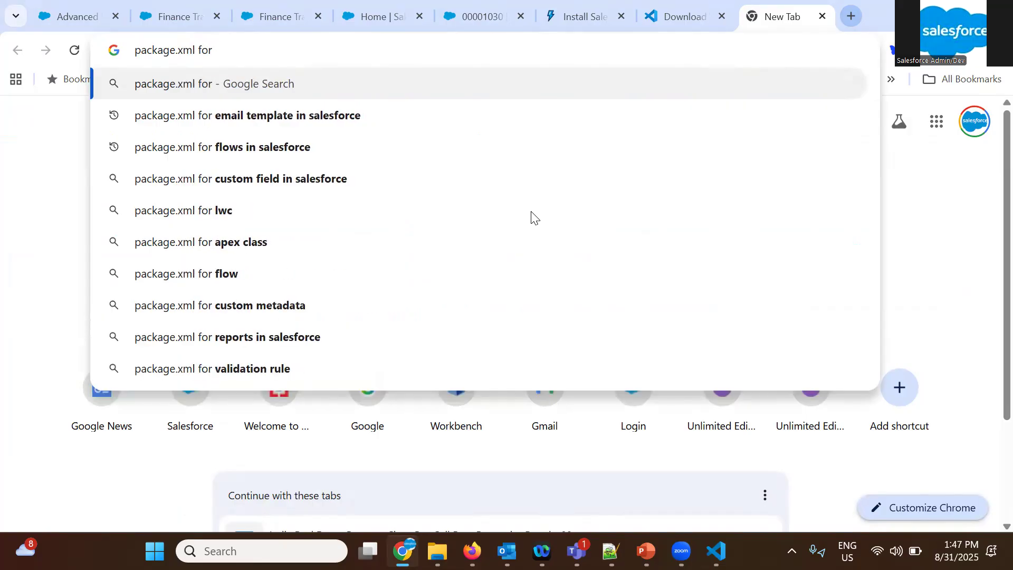
pyautogui.write('custom')
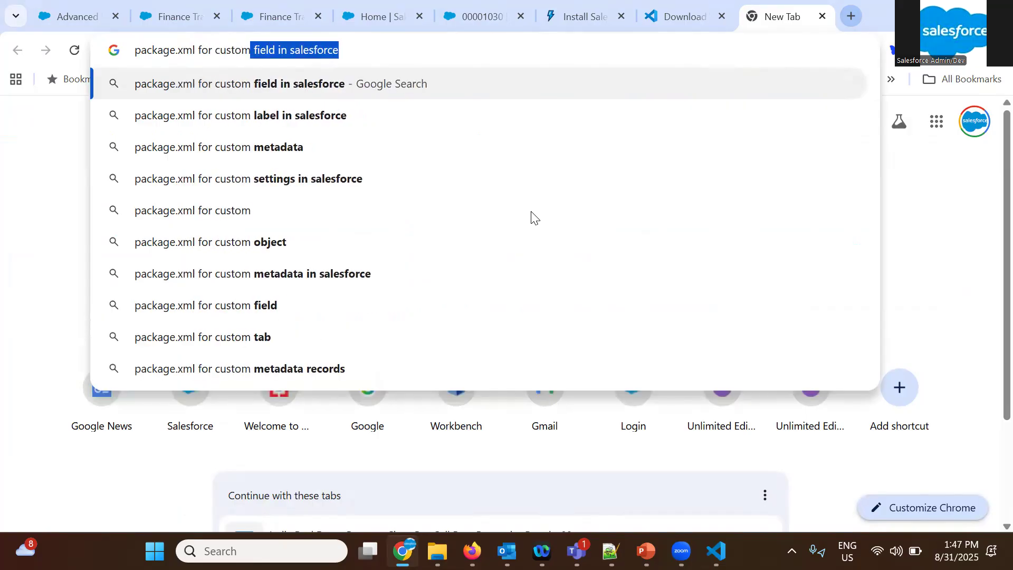
pyautogui.write('object')
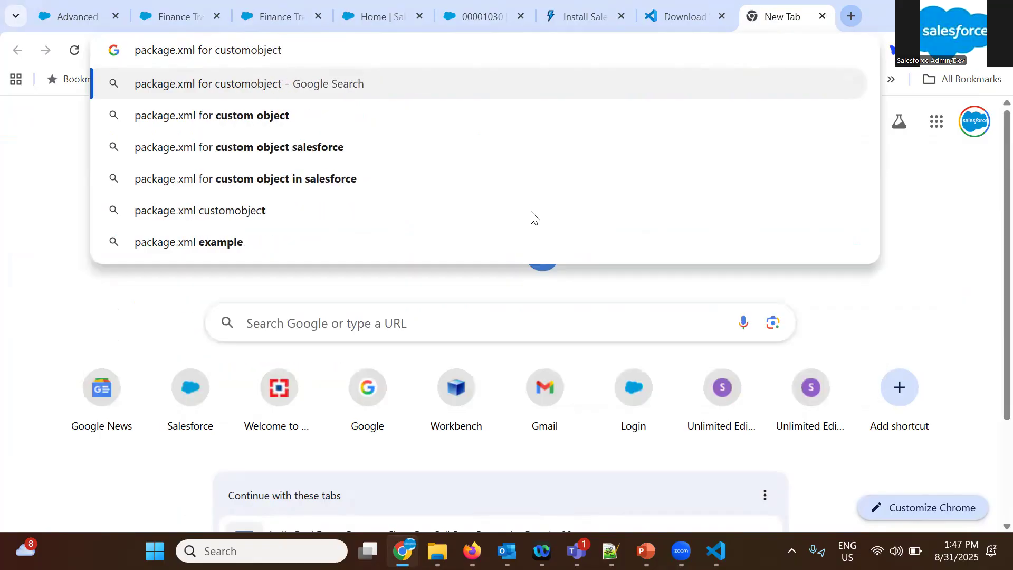
pyautogui.press('Return')
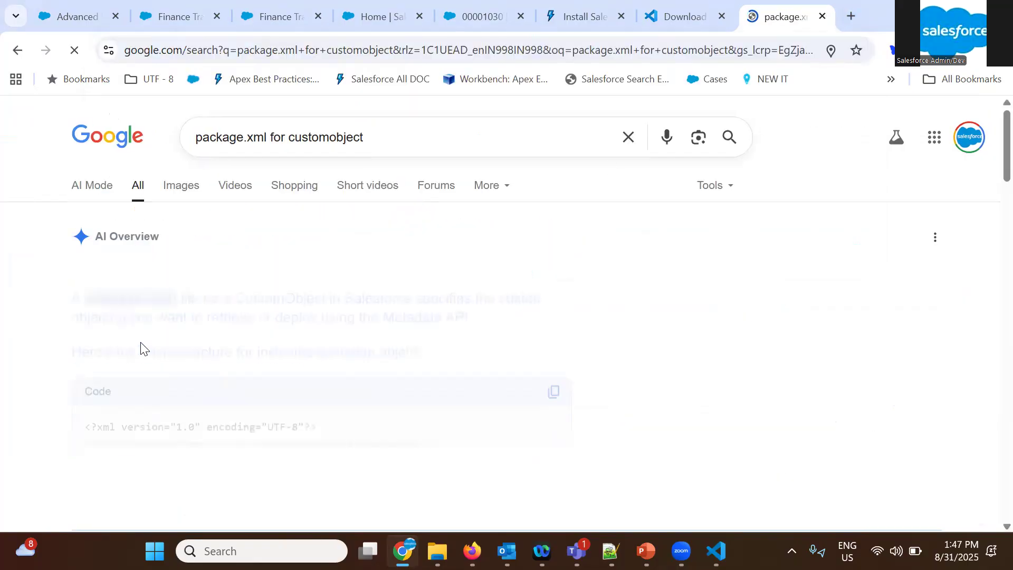
# Check the metadata name used for custom objects in the AI Overview's sample package.xml code
pyautogui.scroll(-3, 279, 360)
pyautogui.click(327, 351)
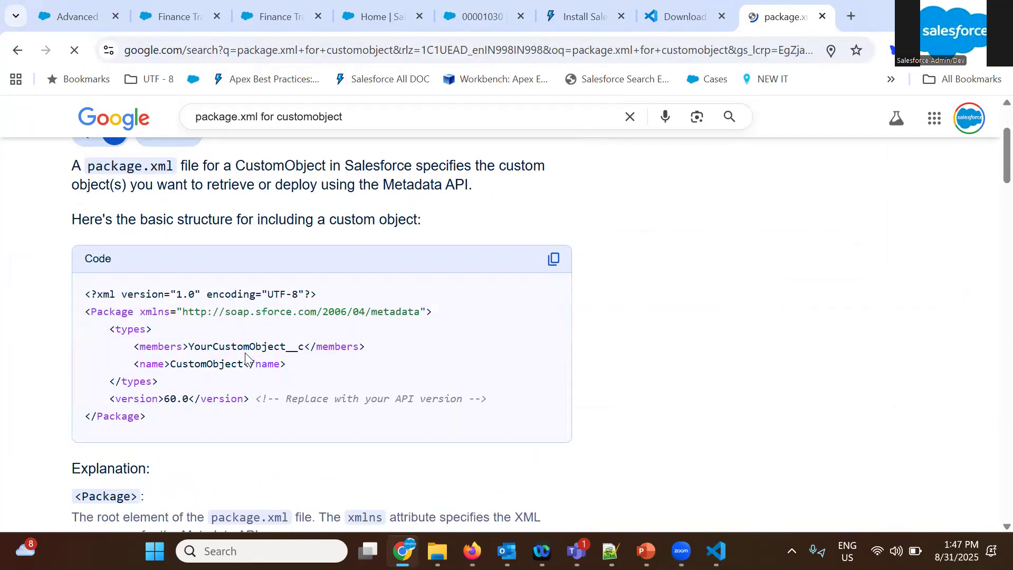
pyautogui.scroll(-1, 227, 342)
pyautogui.doubleClick(227, 343)
pyautogui.doubleClick(222, 328)
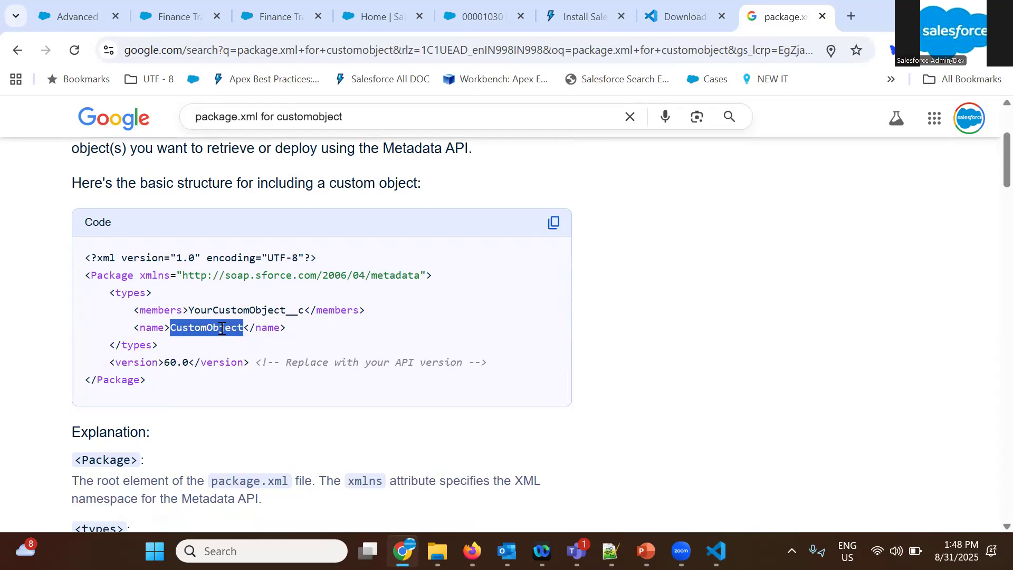
# Switch back to Visual Studio Code and save package.xml
pyautogui.hotkey('alt', 'Tab')
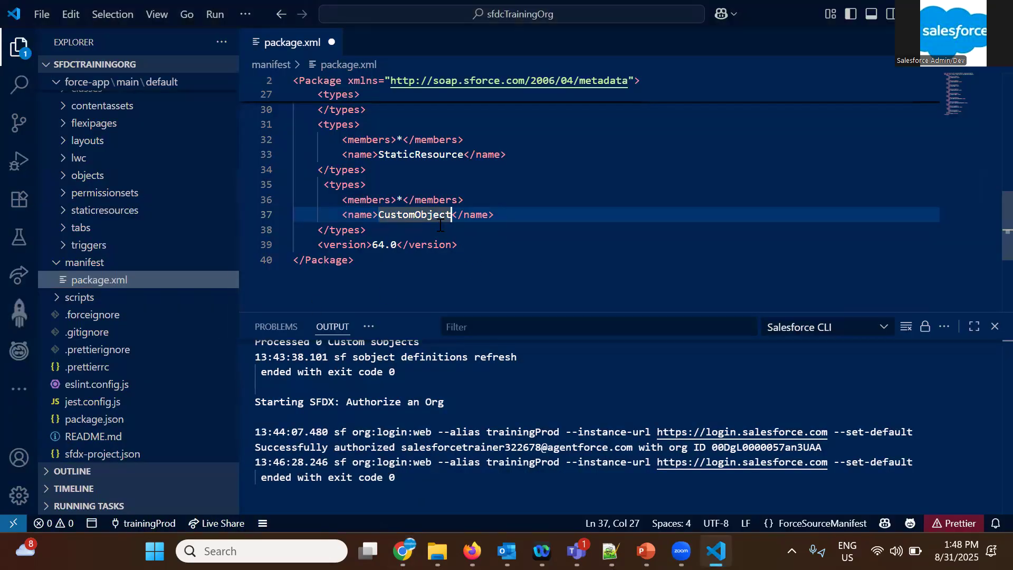
pyautogui.scroll(1, 440, 226)
pyautogui.hotkey('ctrl', 's')
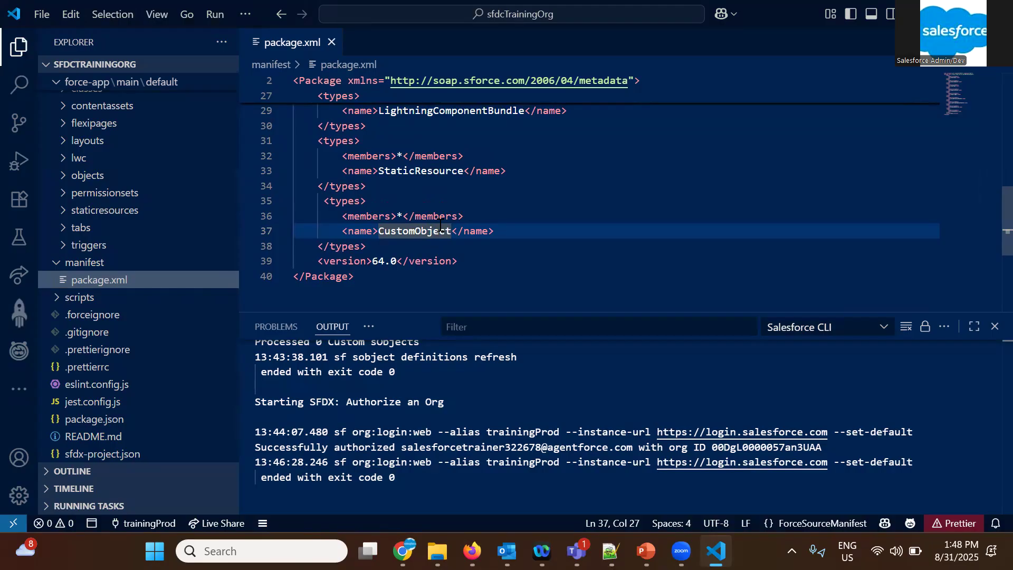
# Retrieve the source in the package.xml manifest from the org, then inspect the notification details and the output log
pyautogui.doubleClick(113, 284)
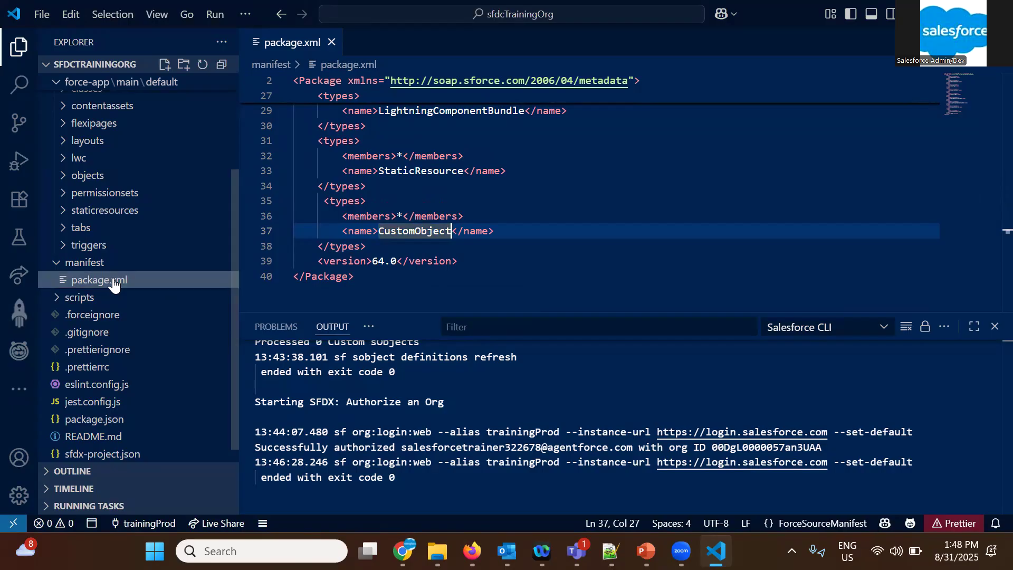
pyautogui.click(113, 281)
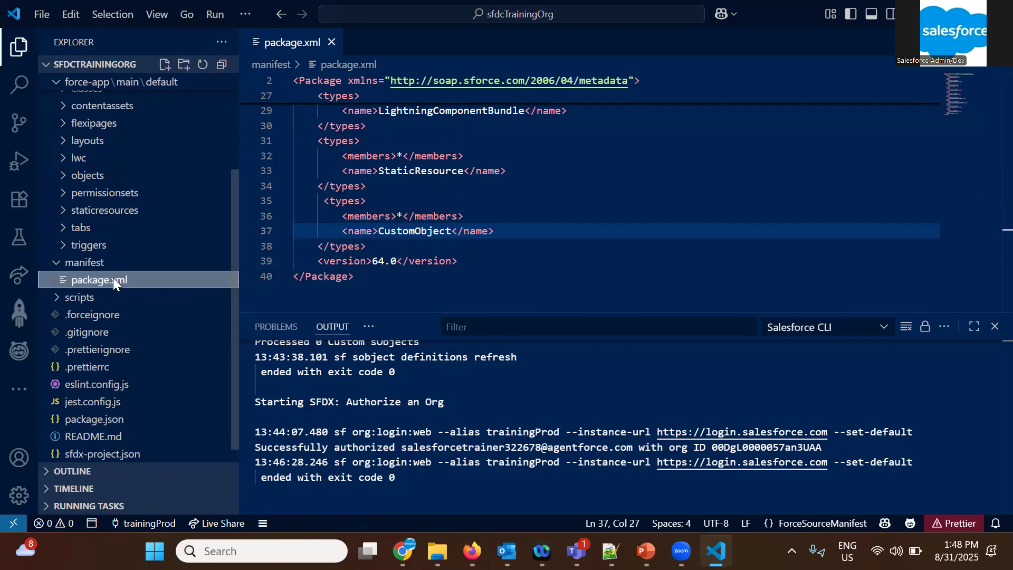
pyautogui.rightClick(113, 279)
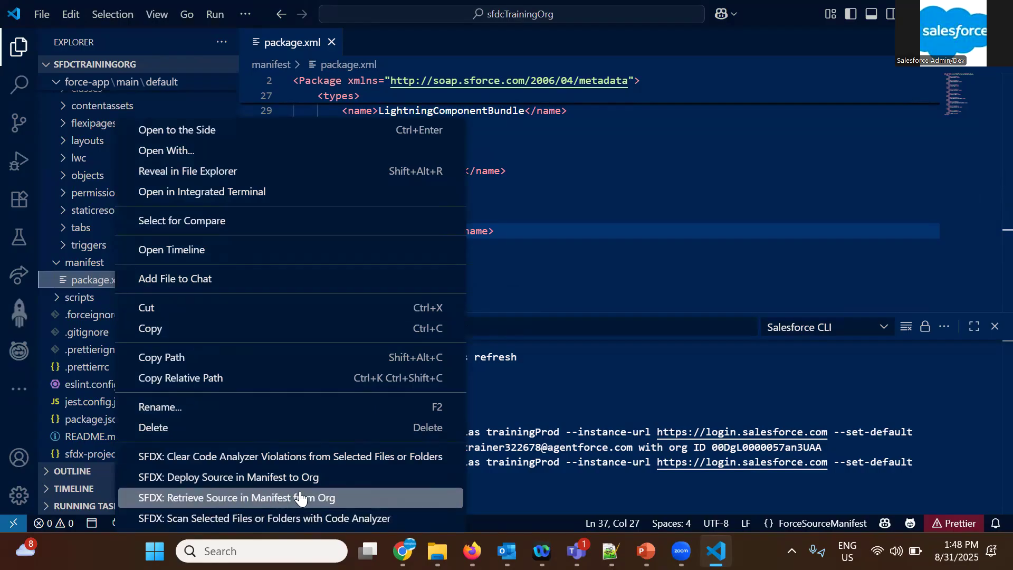
pyautogui.click(328, 497)
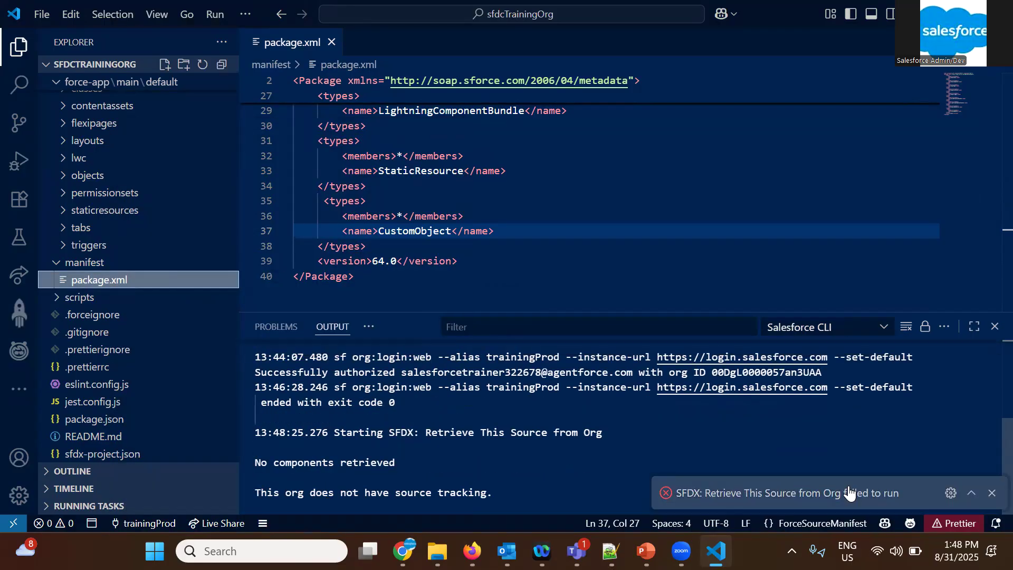
pyautogui.click(970, 496)
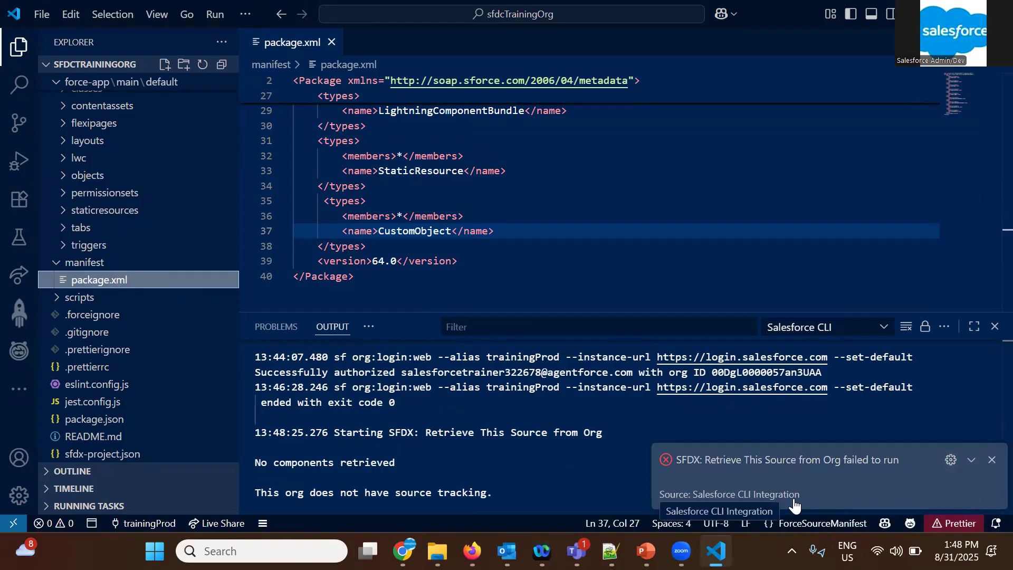
pyautogui.doubleClick(505, 463)
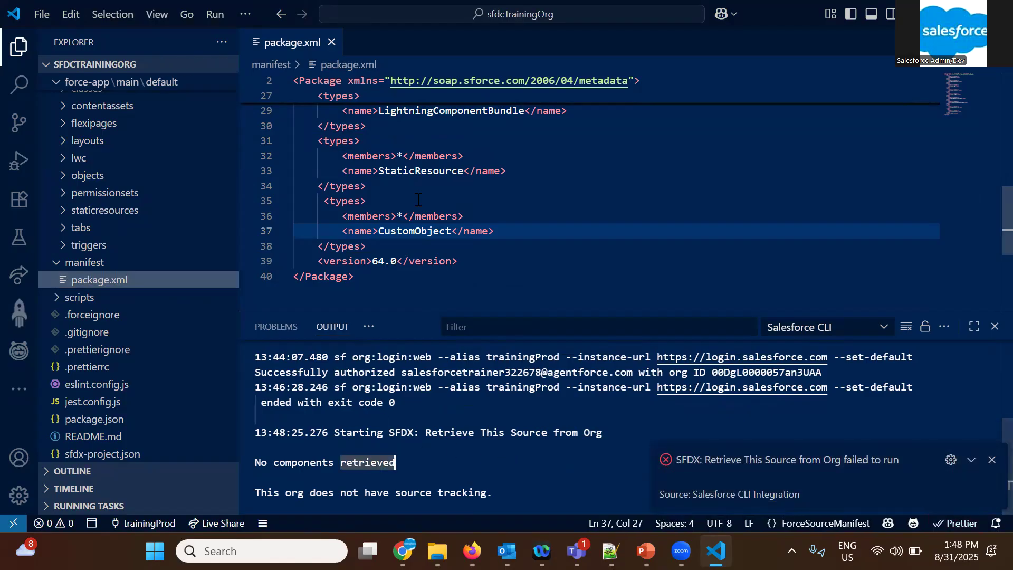
# Retrieve the source of the objects folder from the org and check the folder's contents
pyautogui.scroll(3, 417, 200)
pyautogui.scroll(7, 418, 199)
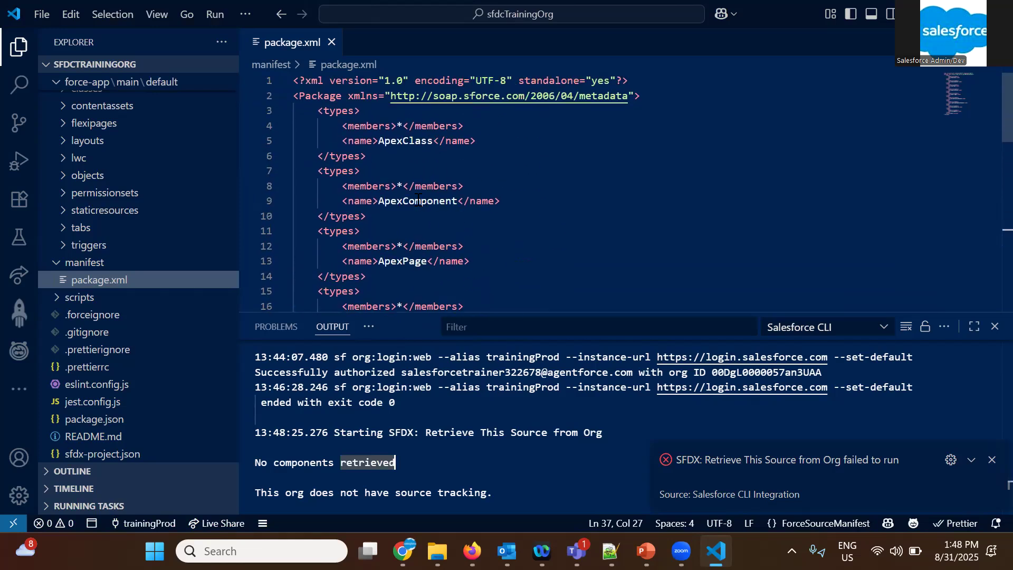
pyautogui.scroll(-8, 489, 195)
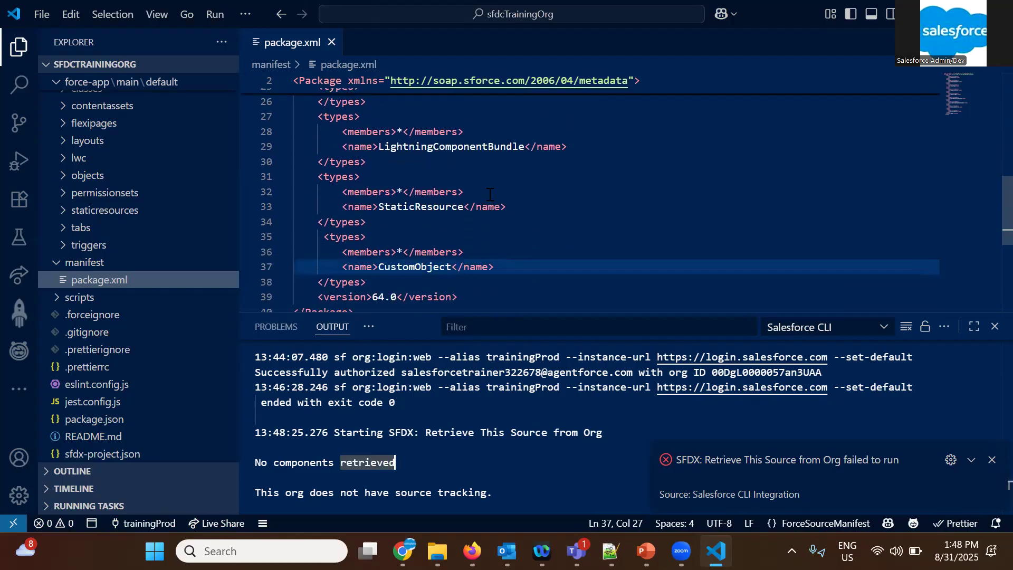
pyautogui.rightClick(75, 178)
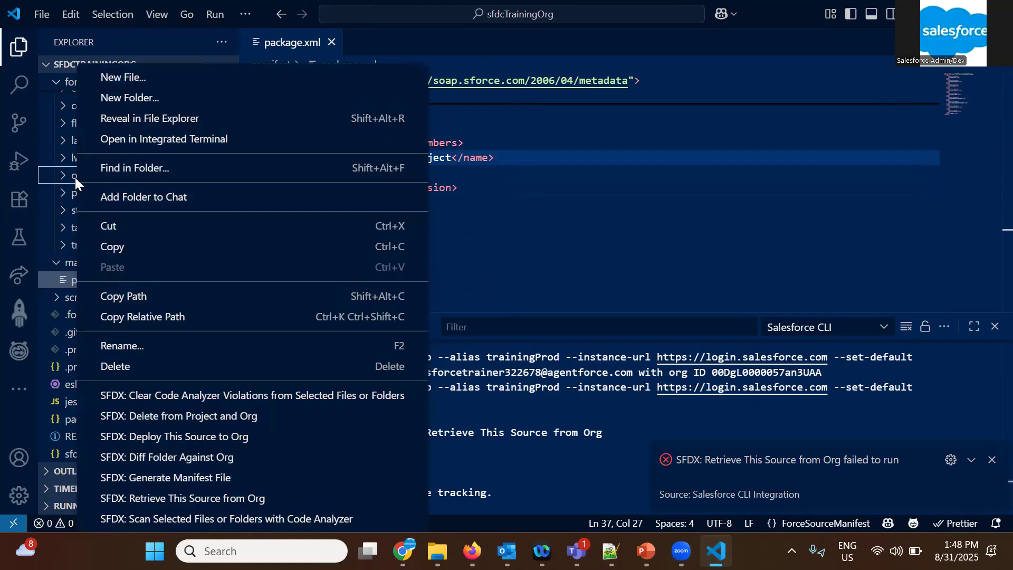
pyautogui.click(180, 498)
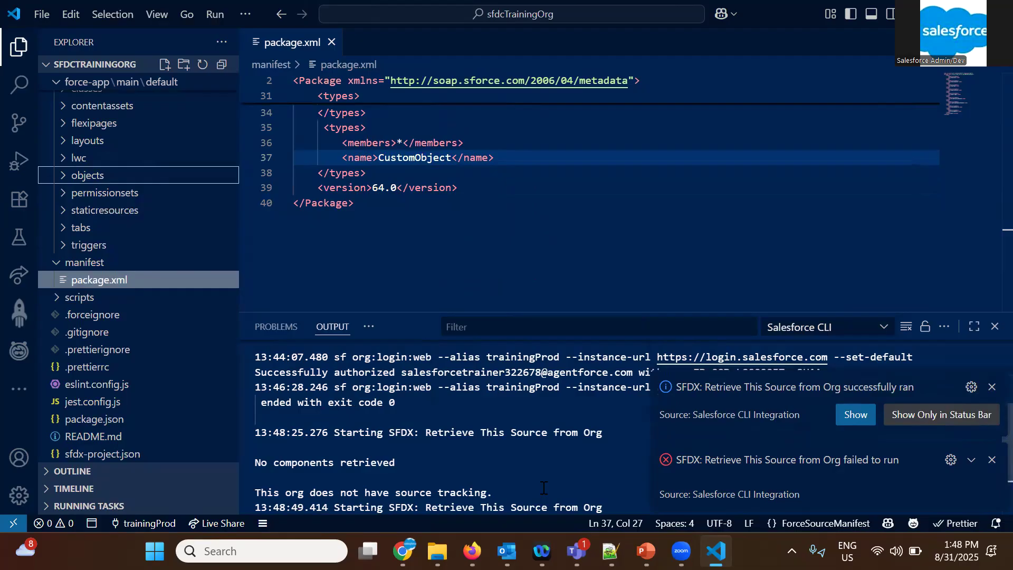
pyautogui.click(992, 459)
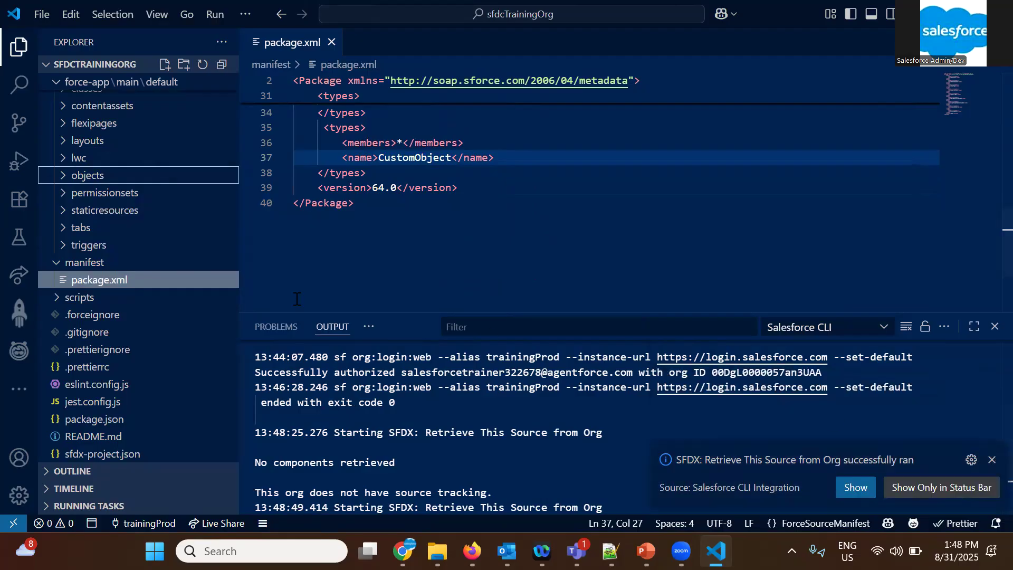
pyautogui.click(56, 177)
pyautogui.click(73, 179)
# Delete every types block except CustomObject from package.xml, remove the leftover blank line, and save the file
pyautogui.scroll(3, 397, 143)
pyautogui.scroll(1, 398, 142)
pyautogui.scroll(1, 405, 269)
pyautogui.moveTo(376, 223); pyautogui.dragTo(302, 117)
pyautogui.press('BackSpace')
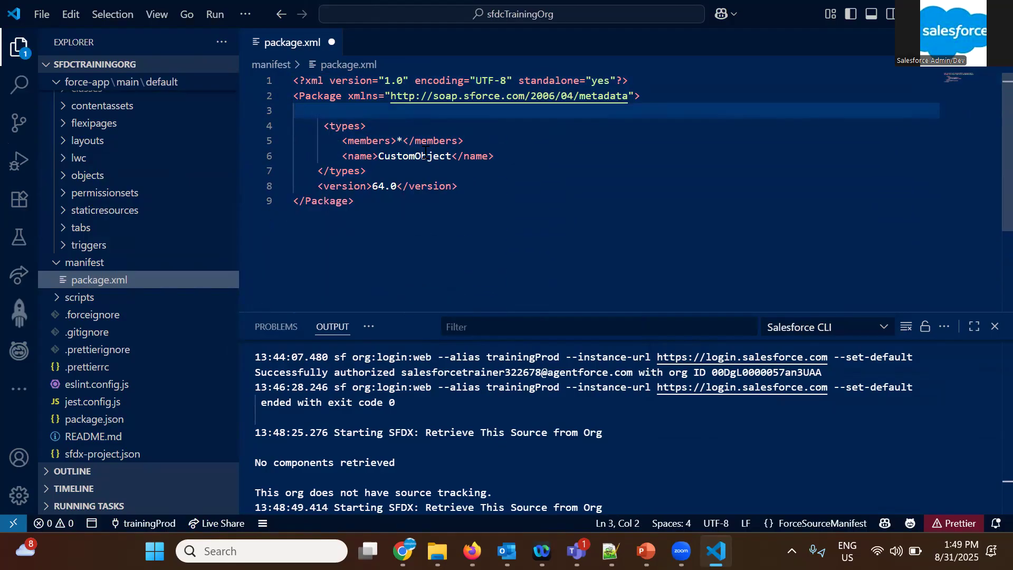
pyautogui.press('BackSpace')
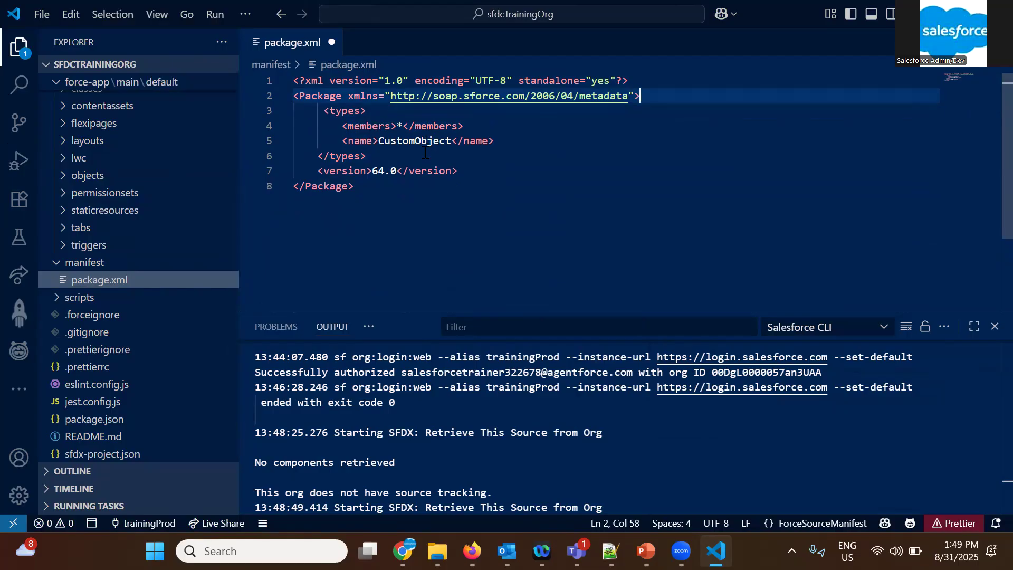
pyautogui.hotkey('ctrl', 's')
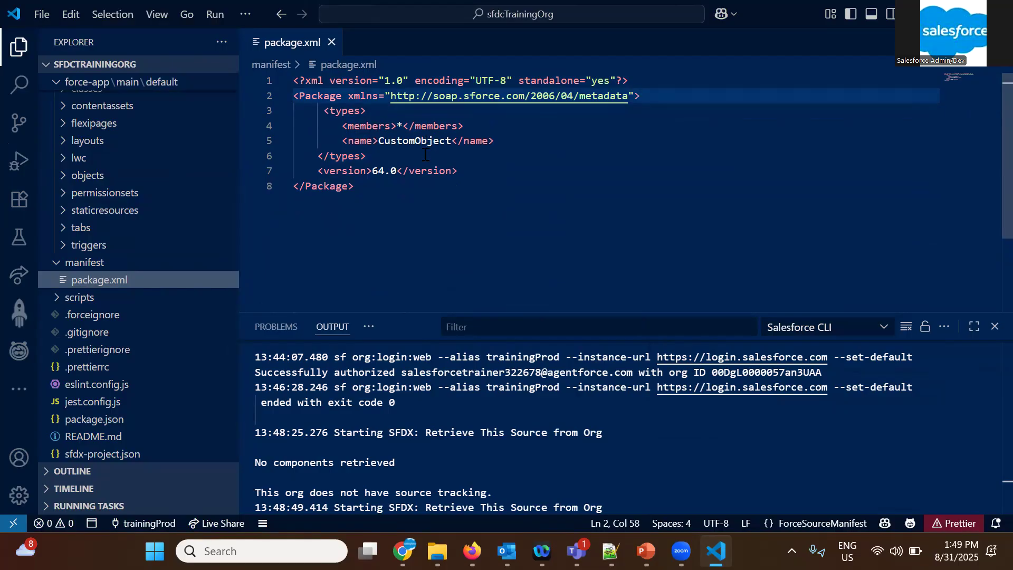
# Retrieve the source in the package.xml manifest, reduced to CustomObject, from the org
pyautogui.rightClick(105, 280)
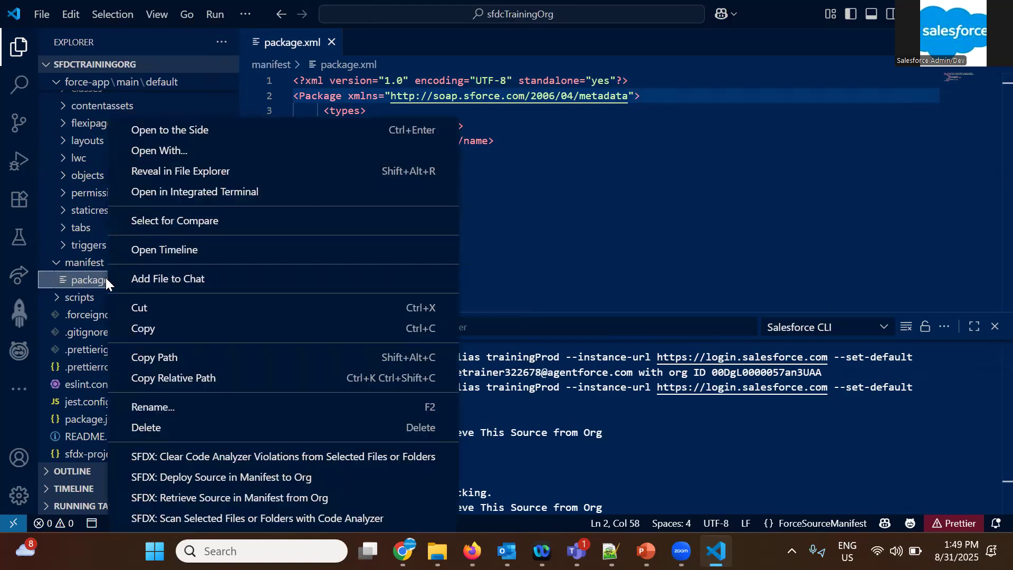
pyautogui.click(184, 497)
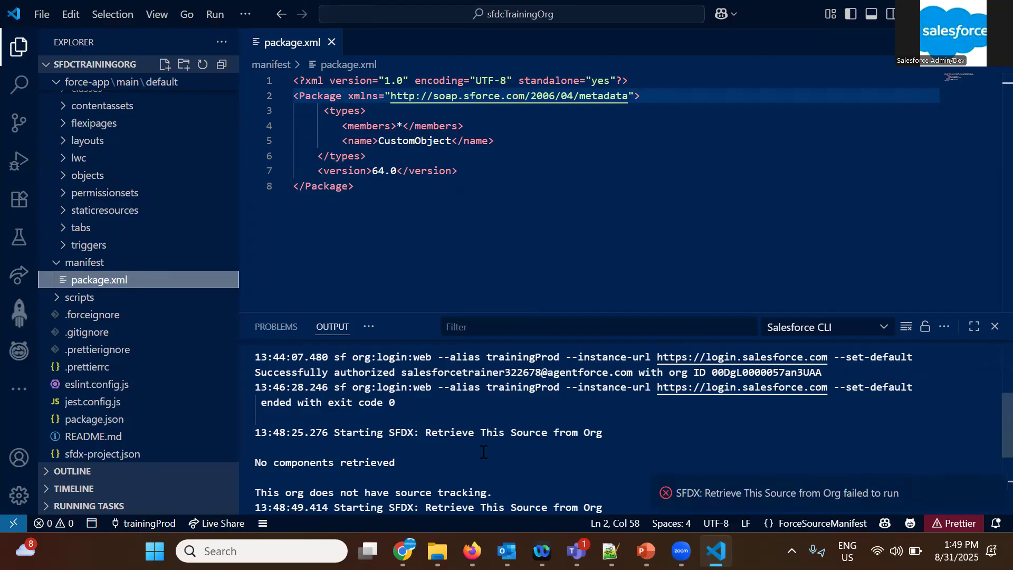
pyautogui.click(971, 492)
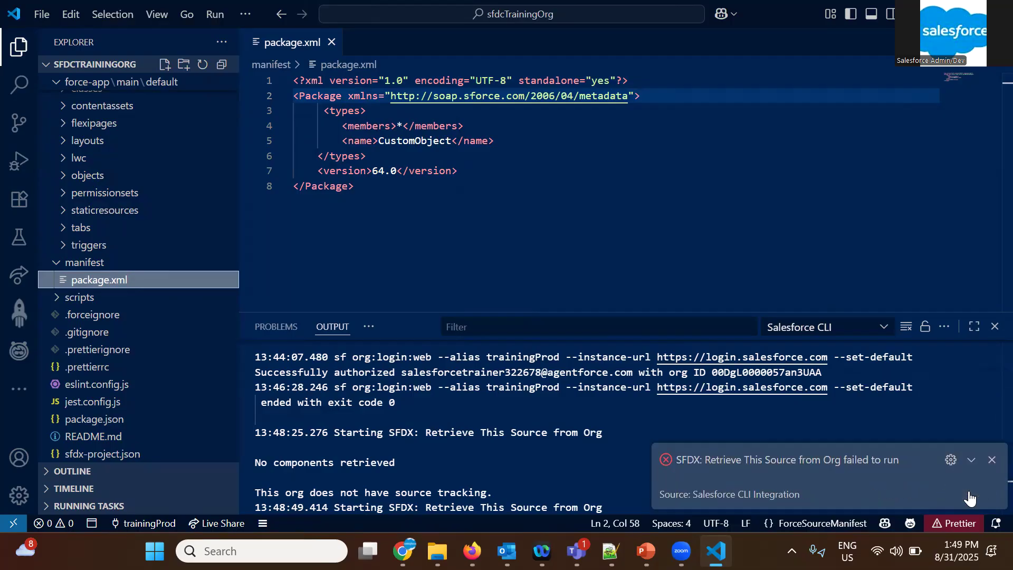
# Replace the wildcard in the CustomObject members element with Student__c and save package.xml
pyautogui.click(405, 126)
pyautogui.press('BackSpace')
pyautogui.write('Studen')
pyautogui.write('t__c')
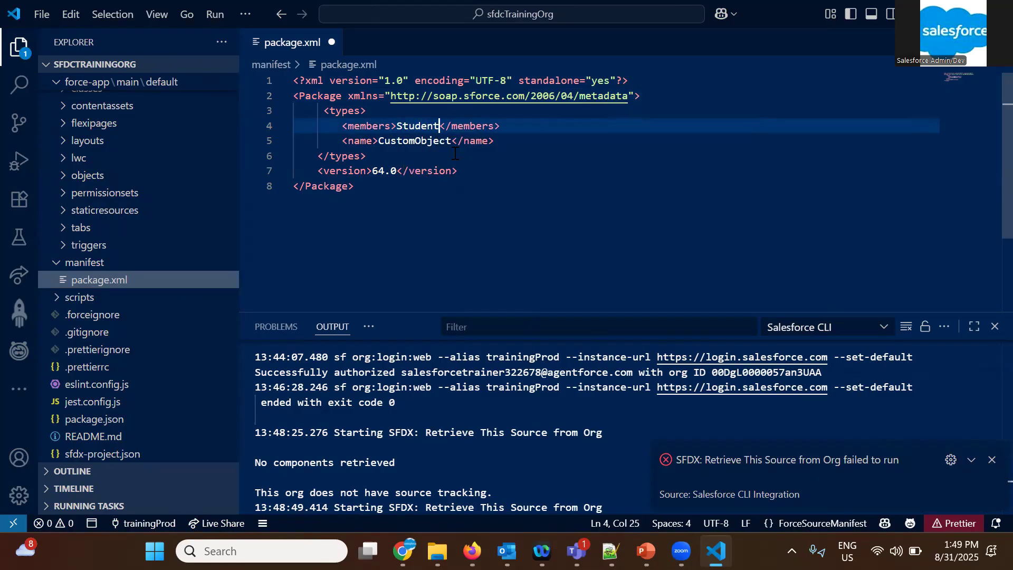
pyautogui.hotkey('ctrl', 's')
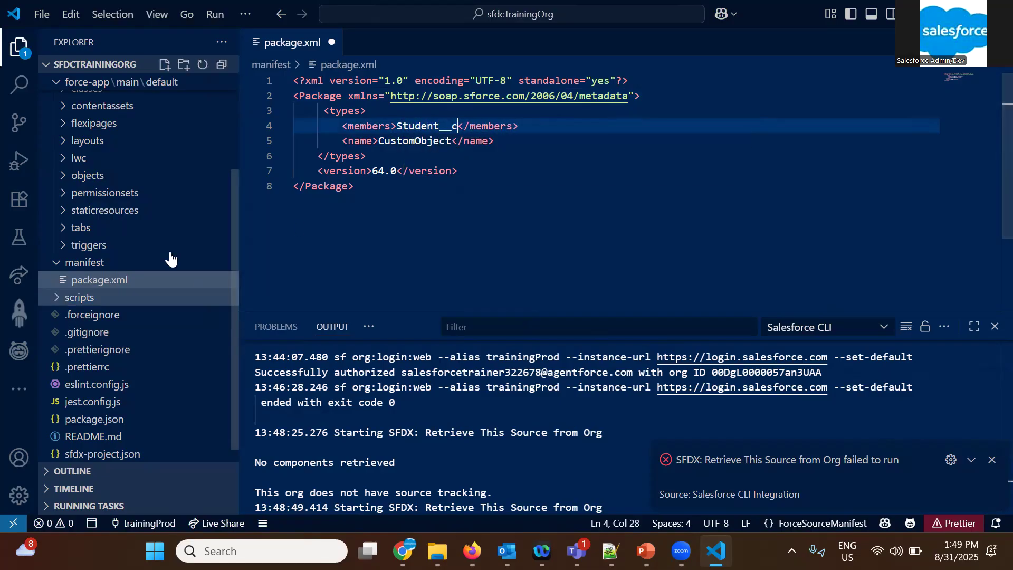
# Retrieve the Student__c custom object from the org through the package.xml manifest
pyautogui.rightClick(120, 281)
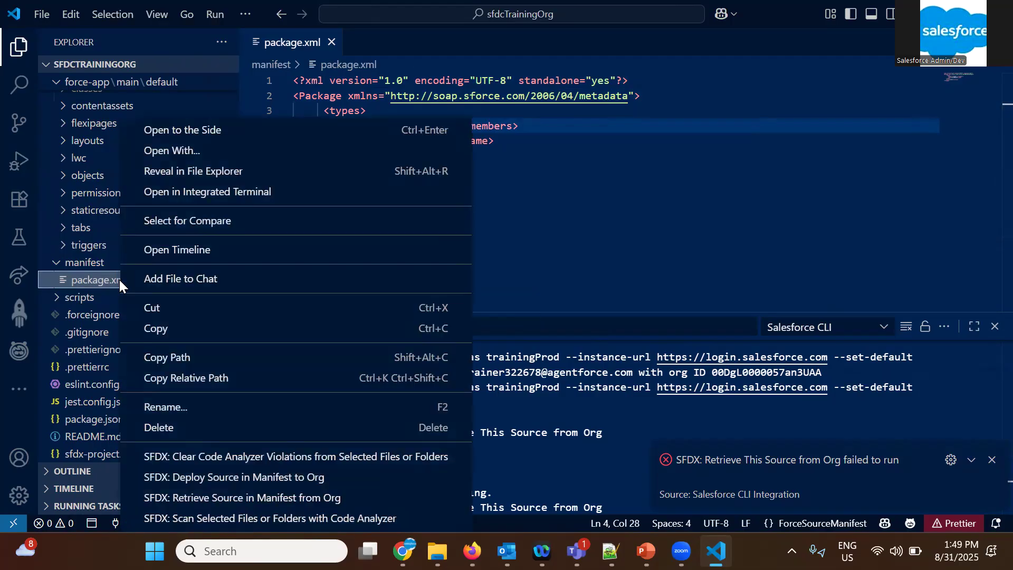
pyautogui.click(211, 497)
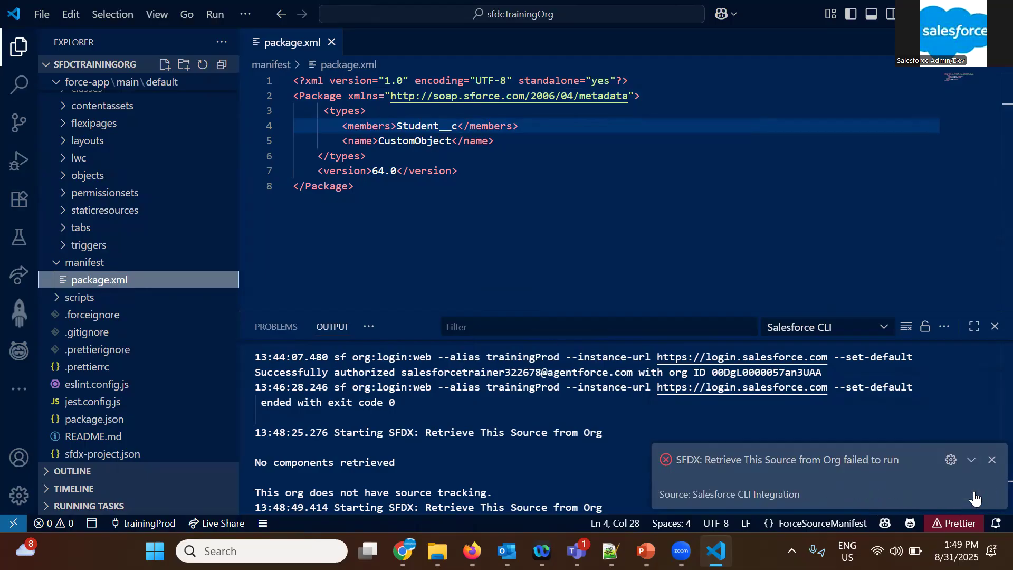
pyautogui.click(972, 494)
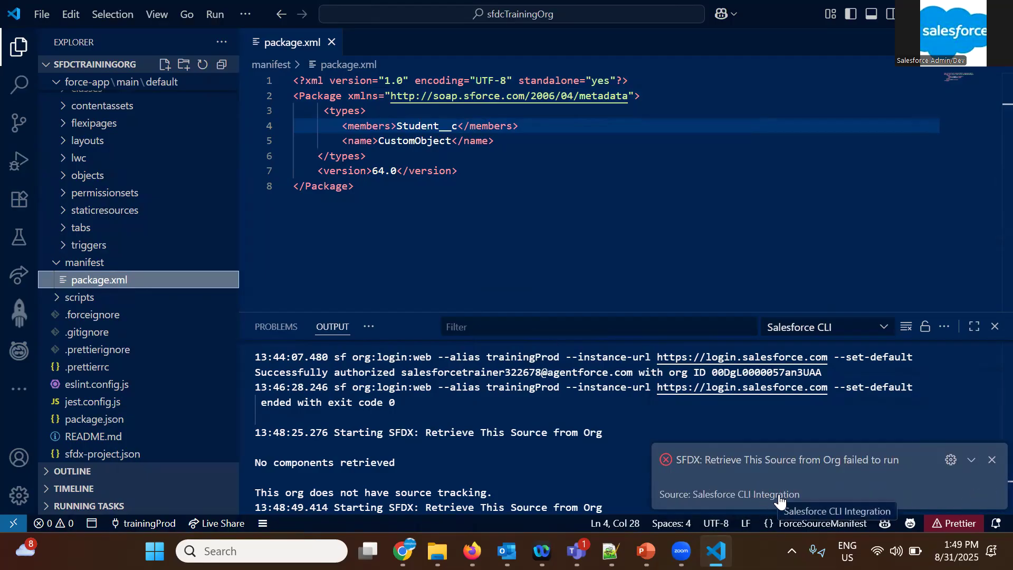
# Disable the Salesforce CLI Integration extension together with all its dependent extensions and restart the extensions
pyautogui.click(952, 460)
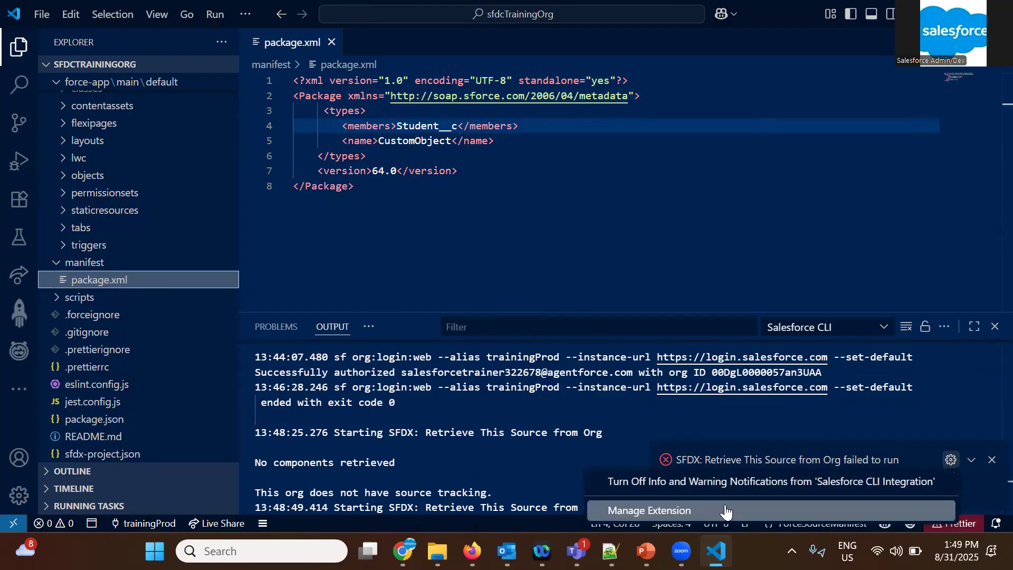
pyautogui.click(692, 509)
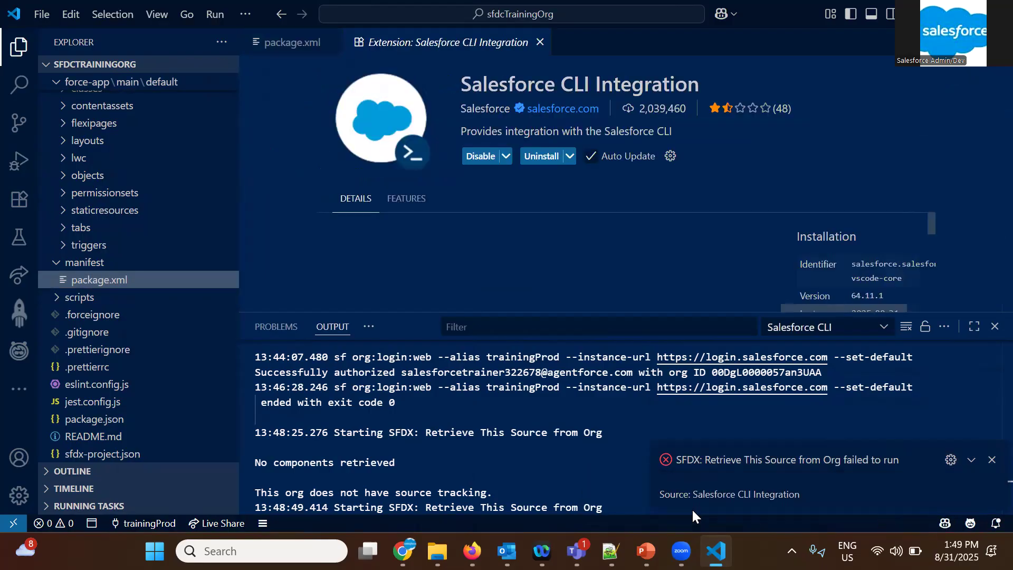
pyautogui.click(478, 155)
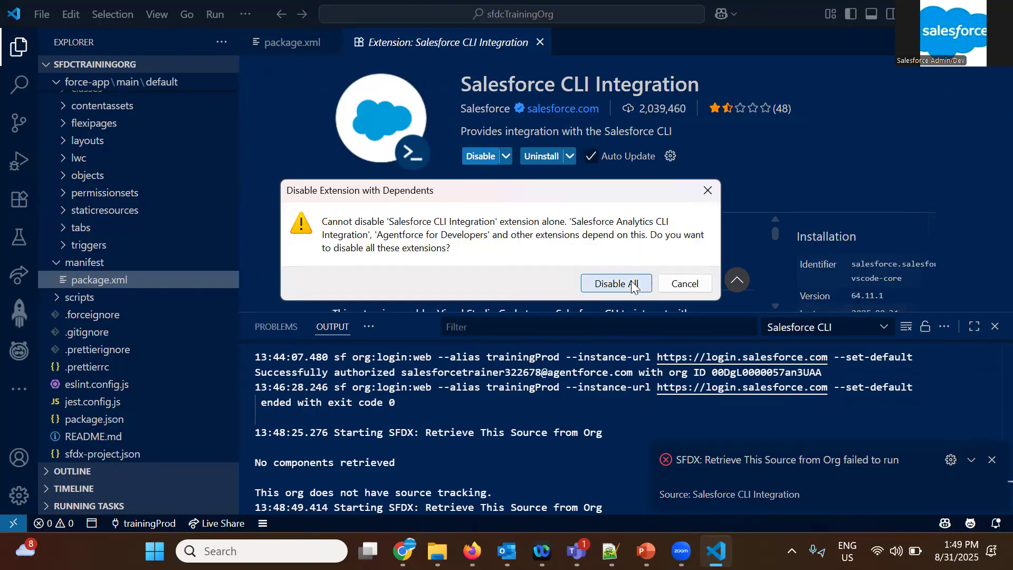
pyautogui.click(635, 282)
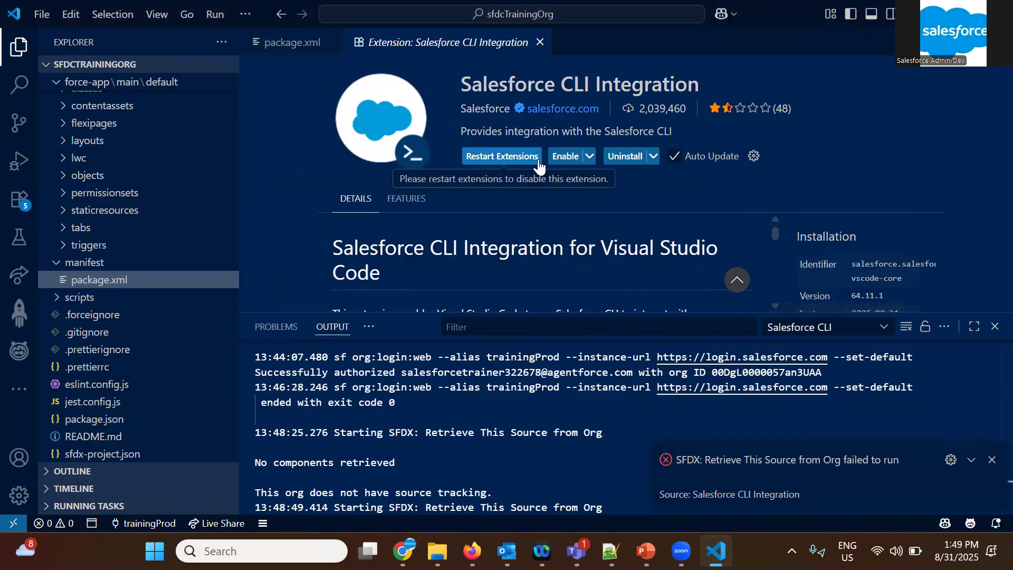
pyautogui.click(512, 159)
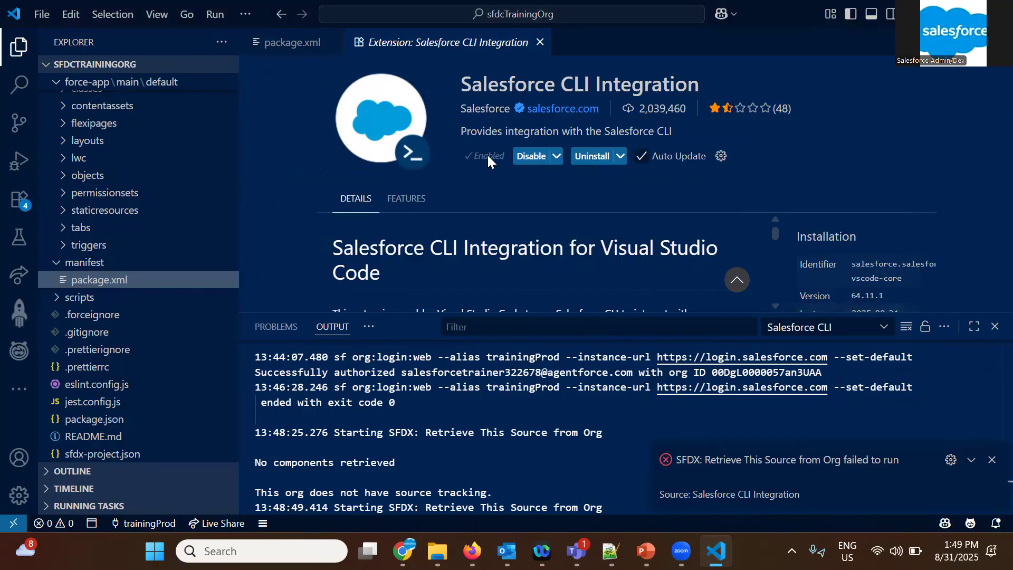
pyautogui.click(530, 158)
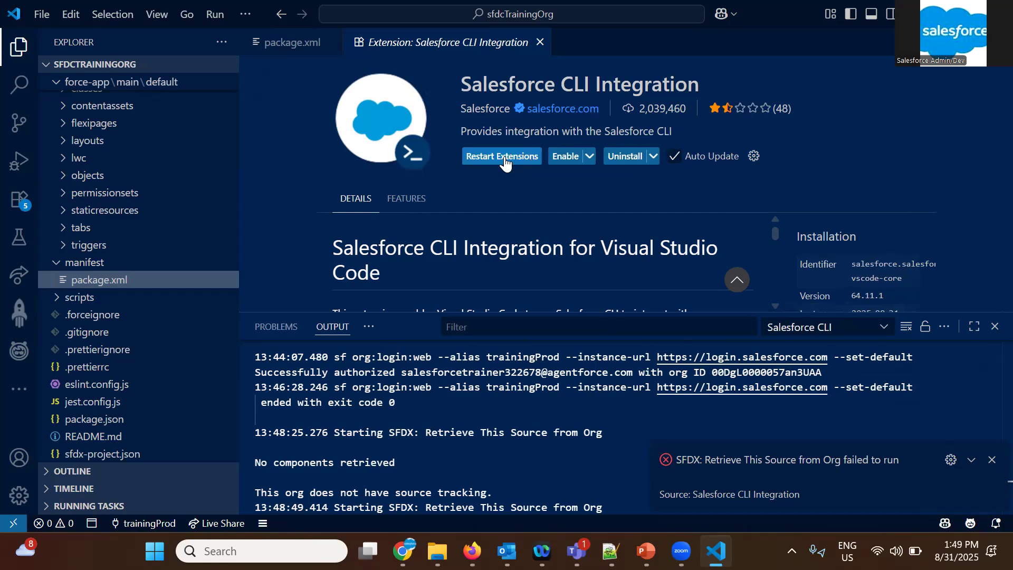
pyautogui.click(507, 157)
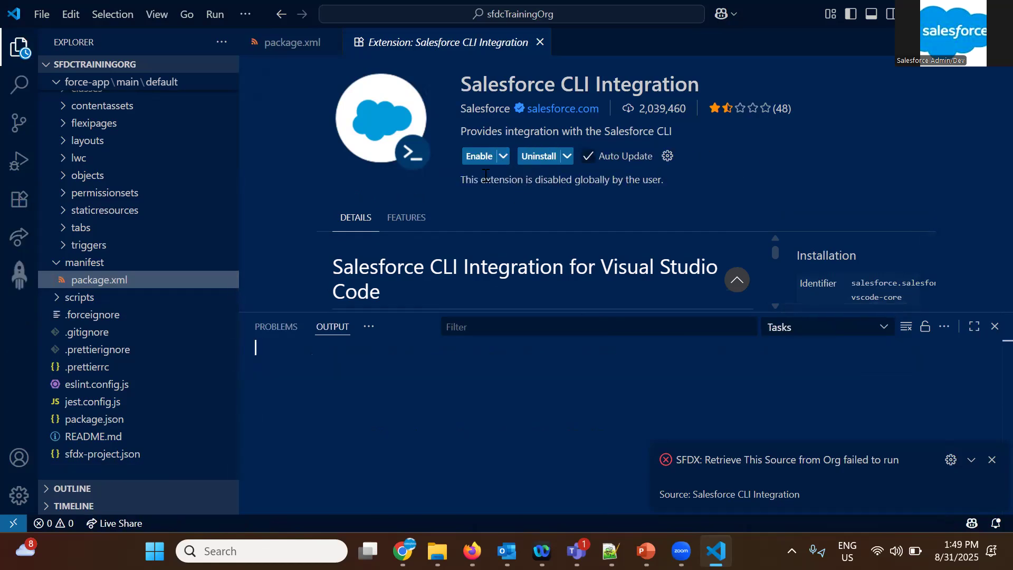
# Enable the Salesforce CLI Integration extension again and close its page to return to package.xml
pyautogui.click(482, 161)
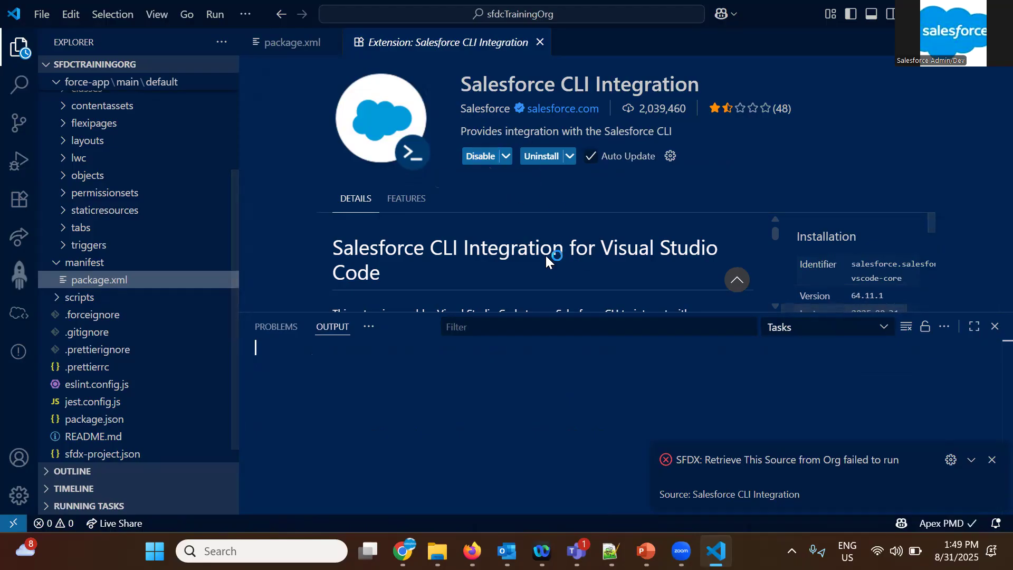
pyautogui.click(539, 42)
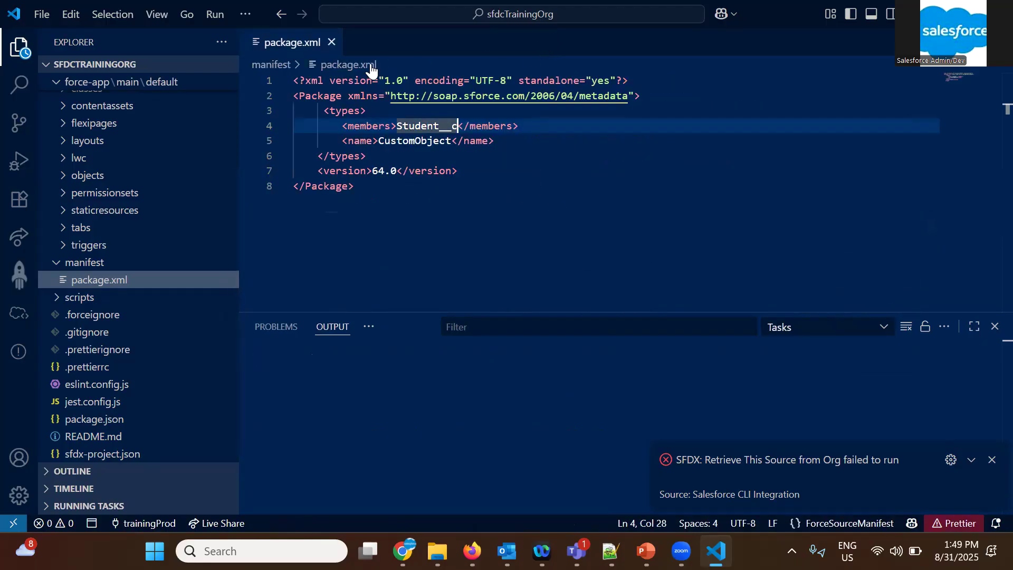
pyautogui.click(445, 199)
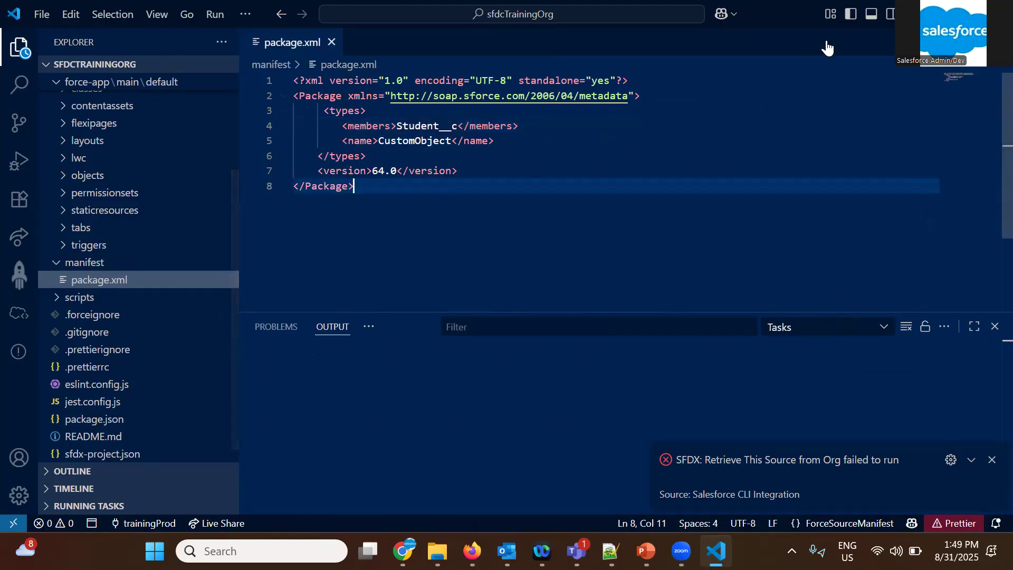
# Close Visual Studio Code and relaunch it with the sfdcTrainingOrg project
pyautogui.click(995, 13)
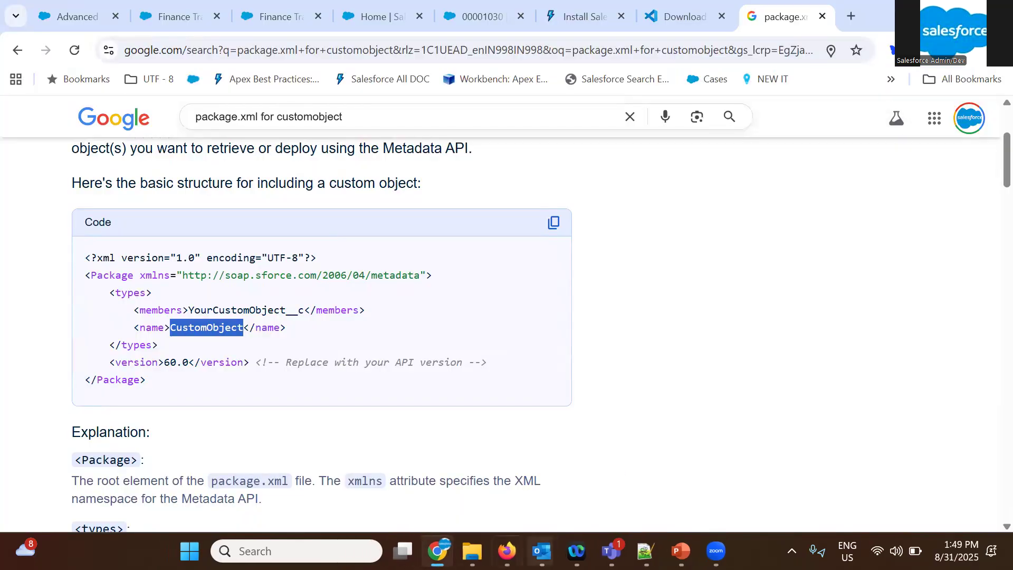
pyautogui.click(298, 551)
pyautogui.write('vs')
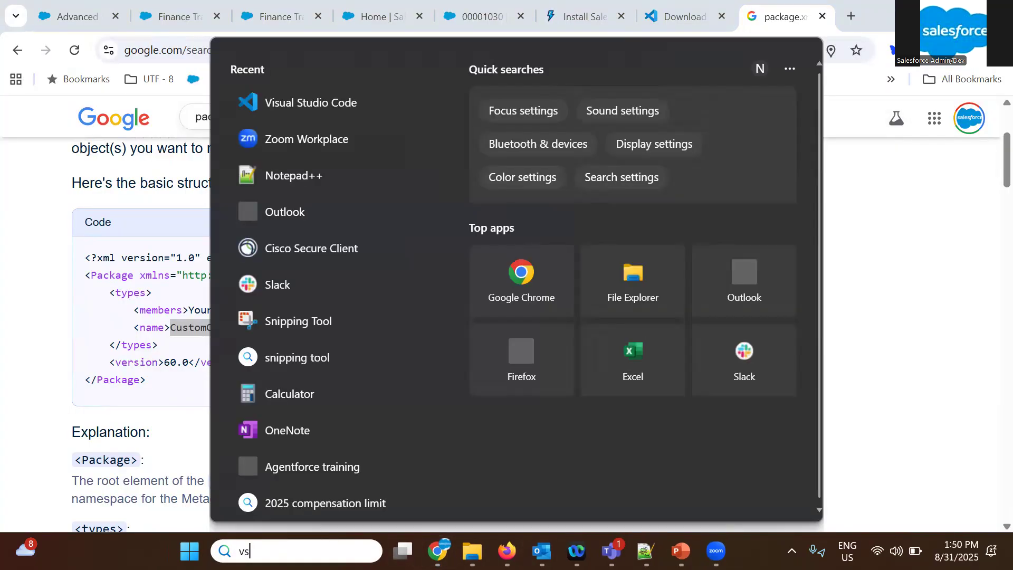
pyautogui.press('Escape')
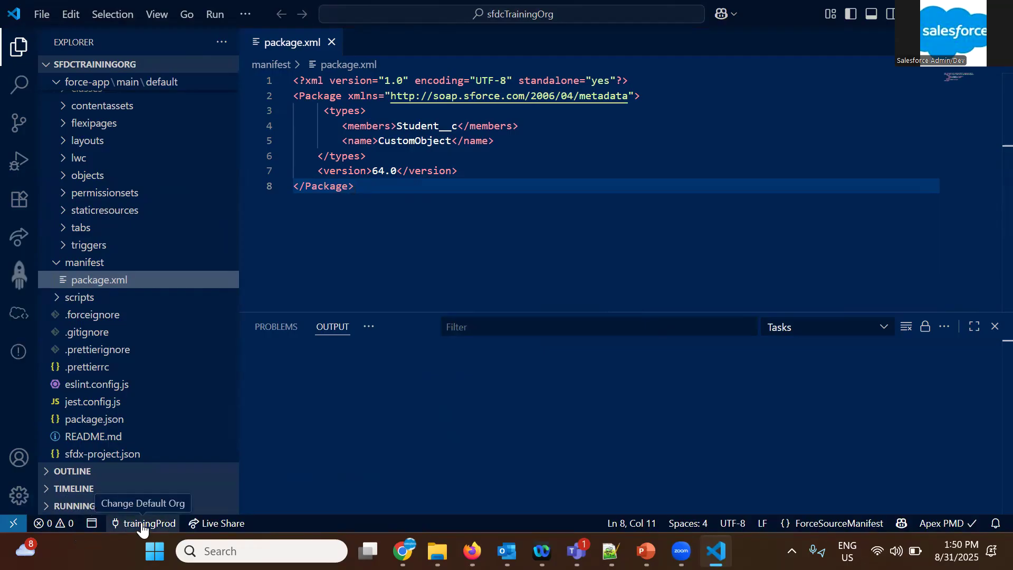
# Rerun the package.xml manifest retrieval from the org, then inspect the source tracking line in the output log and the project folders
pyautogui.rightClick(93, 285)
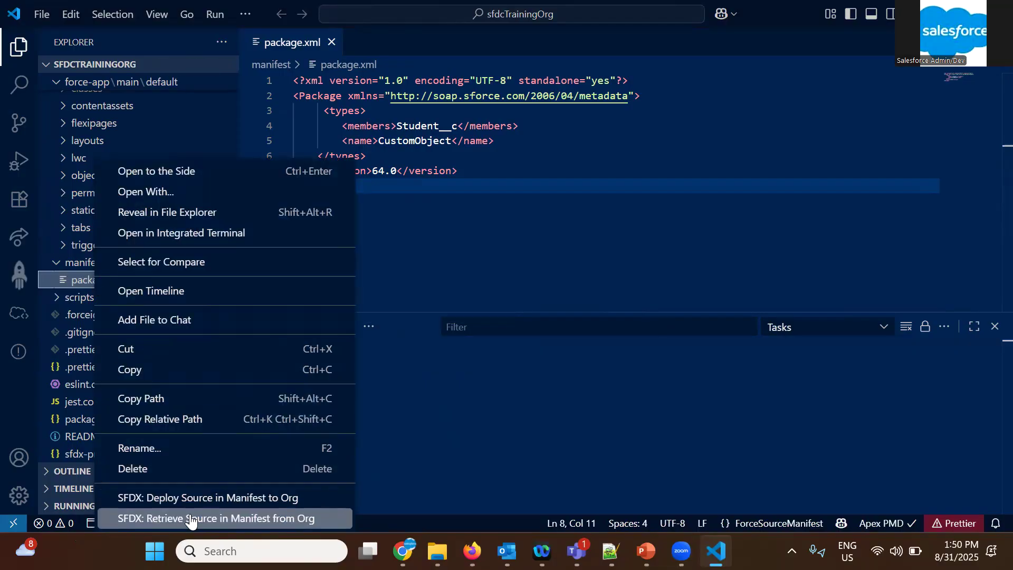
pyautogui.click(214, 519)
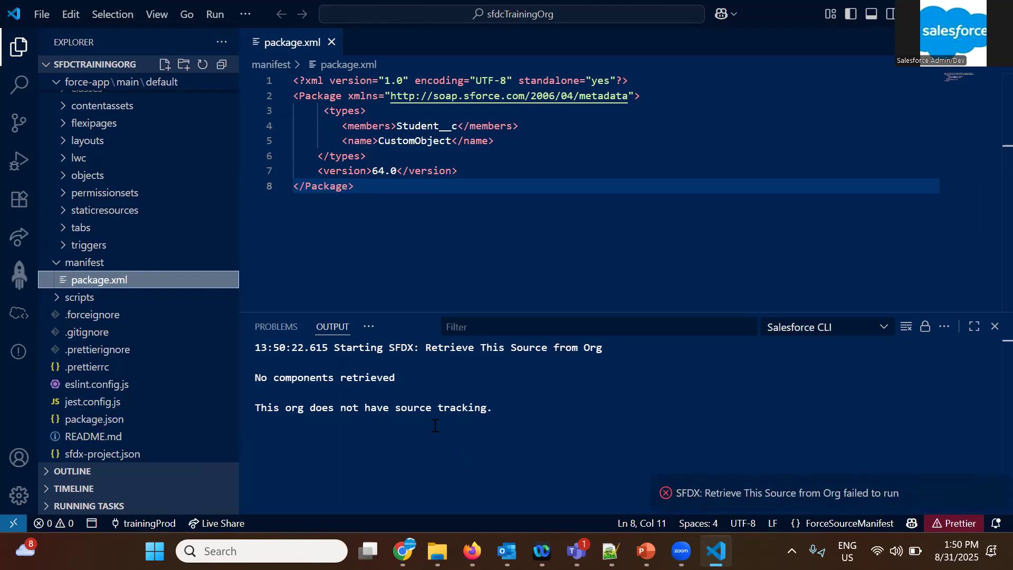
pyautogui.tripleClick(276, 413)
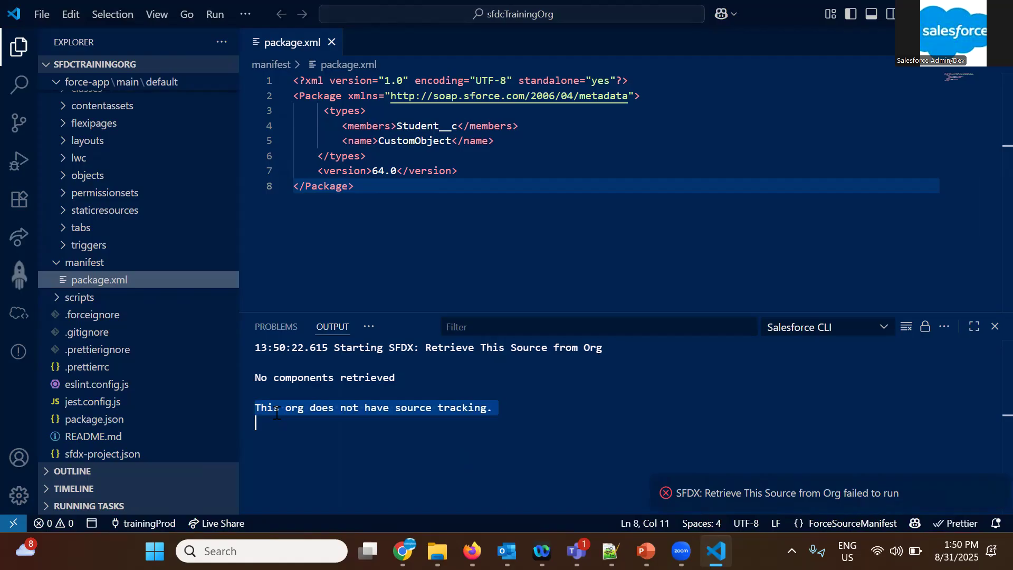
pyautogui.scroll(4, 137, 284)
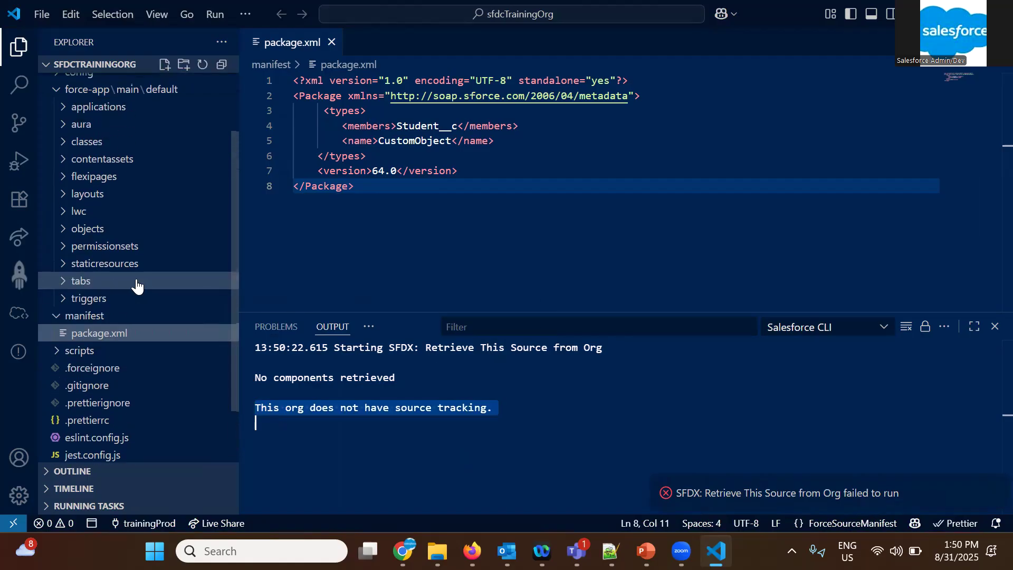
pyautogui.doubleClick(340, 406)
pyautogui.tripleClick(338, 407)
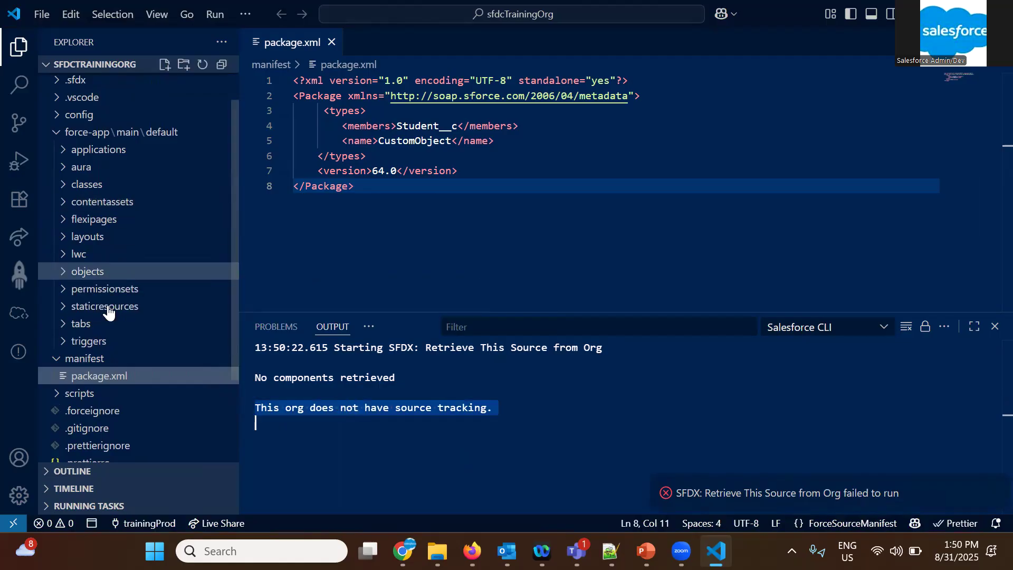
pyautogui.scroll(2, 90, 219)
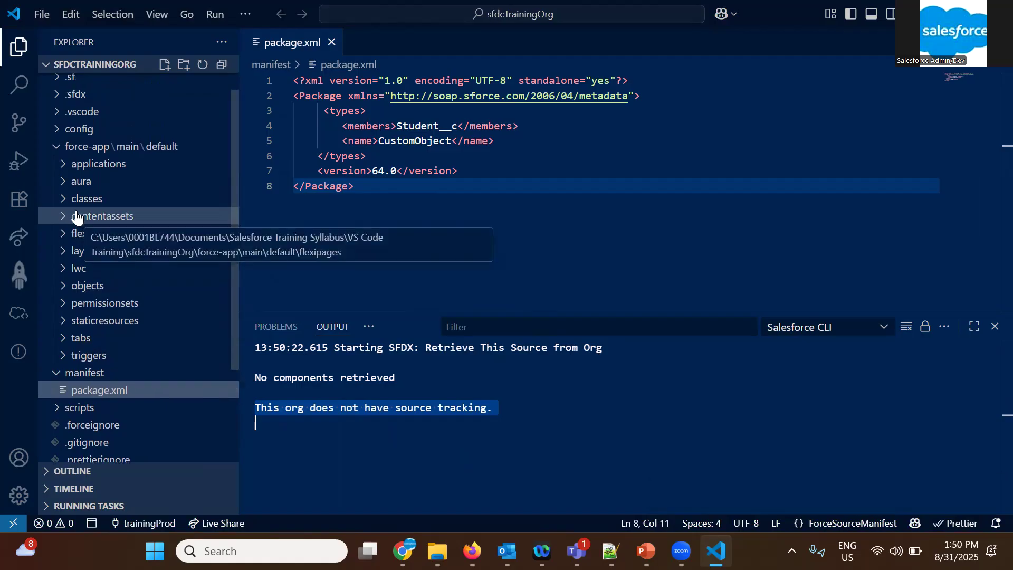
# Create a new file named WelcomeClass in the project's classes folder
pyautogui.click(79, 221)
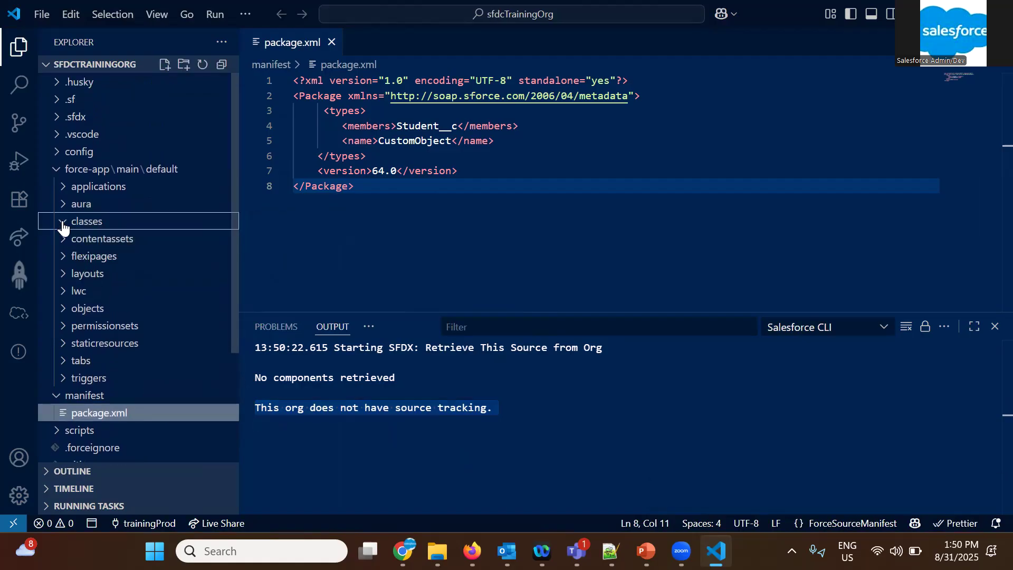
pyautogui.click(111, 227)
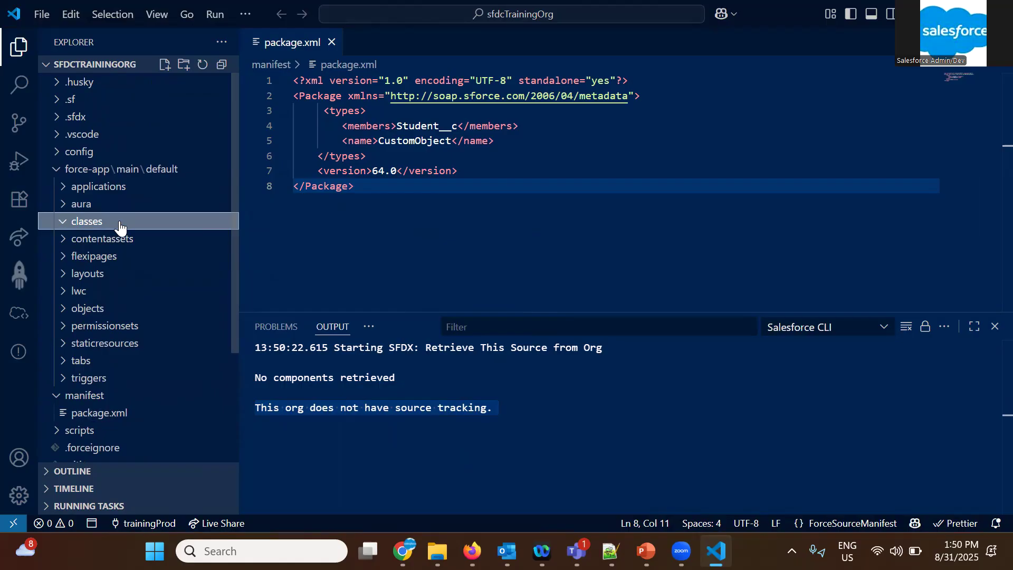
pyautogui.click(164, 65)
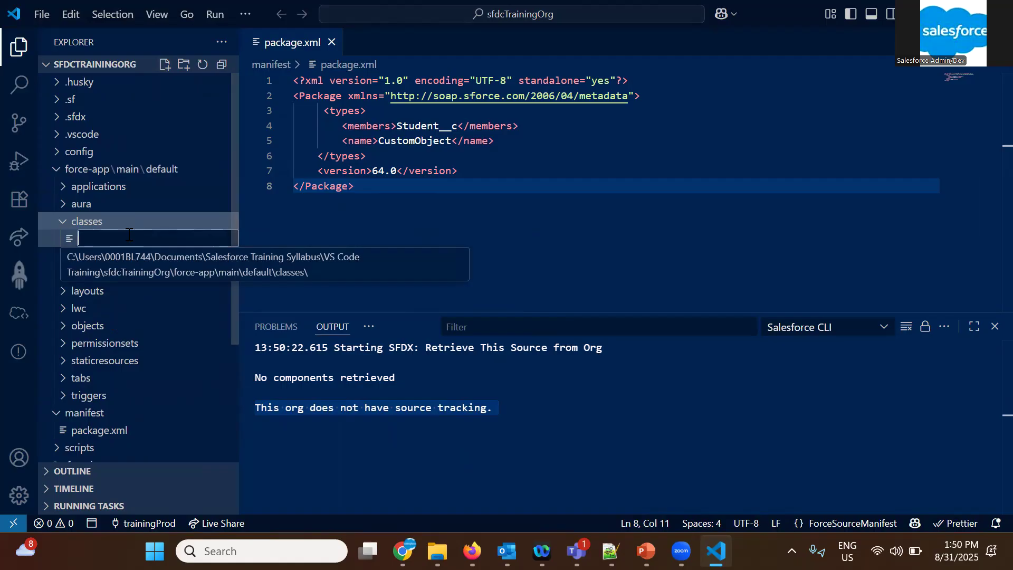
pyautogui.write('We')
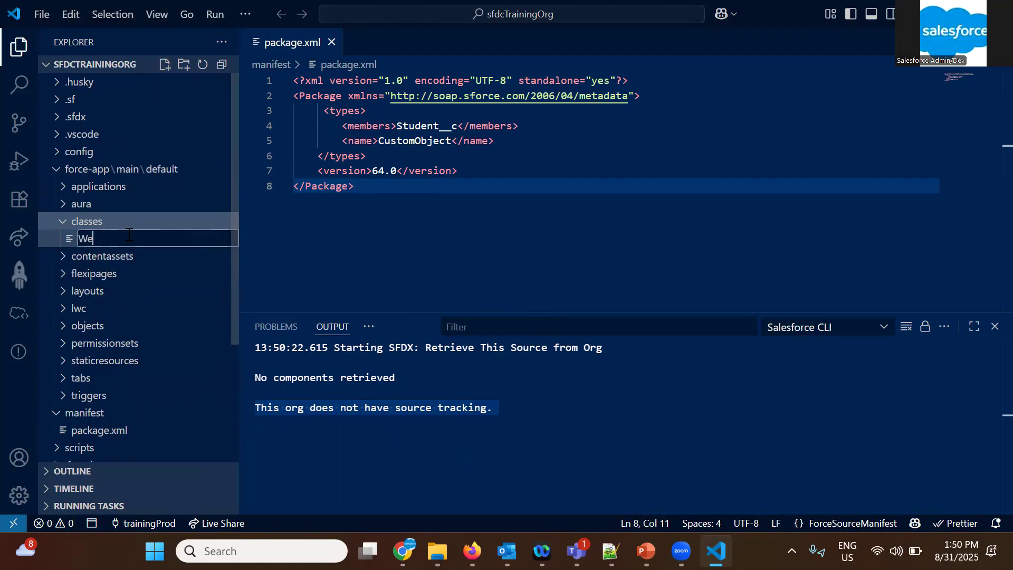
pyautogui.write('lcomeClass')
pyautogui.press('Return')
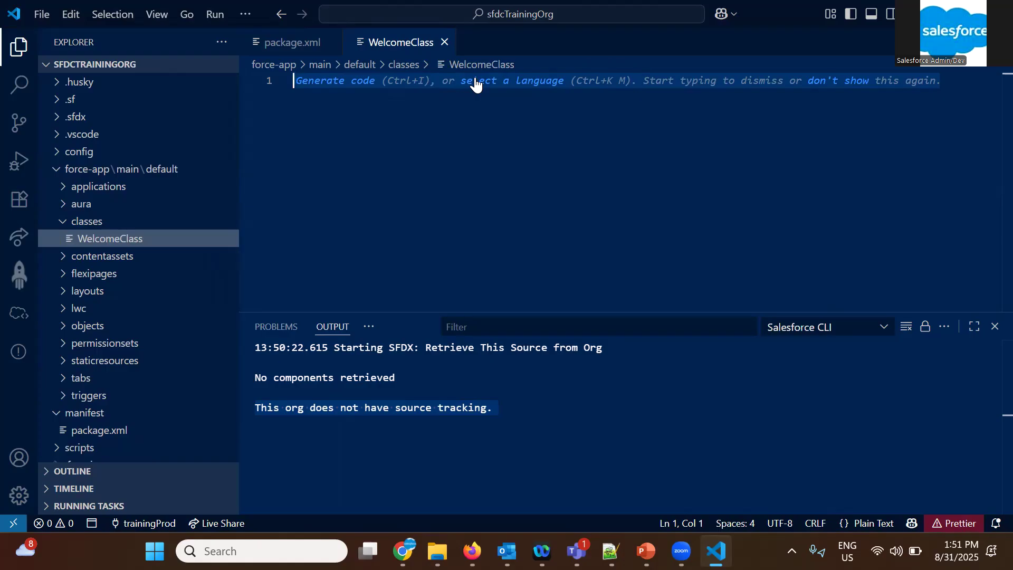
# Examine the trainingProd metadata types in the Org Browser and what Metarocket, Live Share and Org Differences offer
pyautogui.click(16, 318)
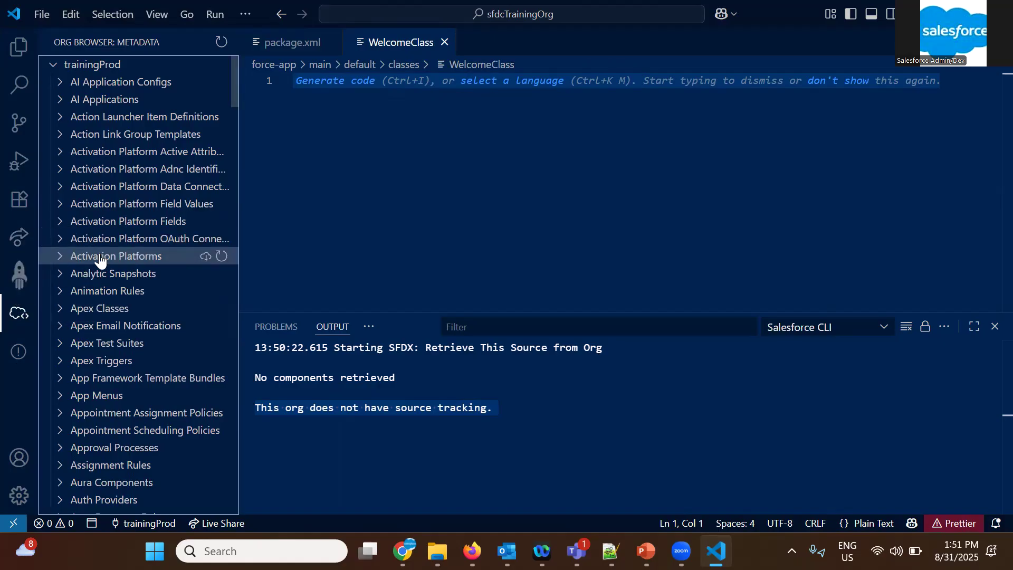
pyautogui.scroll(-3, 101, 258)
pyautogui.scroll(-2, 100, 258)
pyautogui.scroll(5, 99, 261)
pyautogui.click(20, 273)
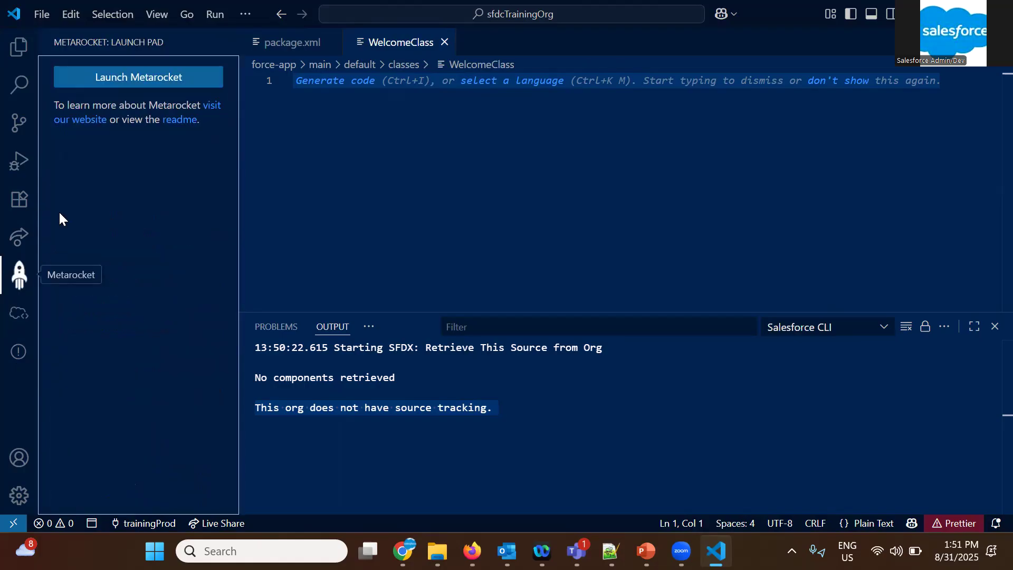
pyautogui.click(17, 238)
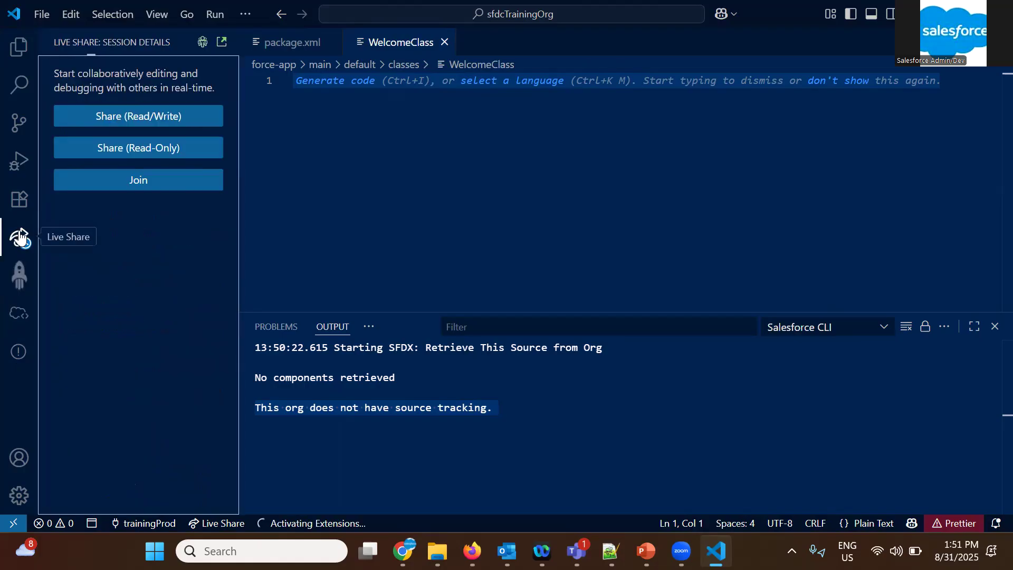
pyautogui.click(18, 351)
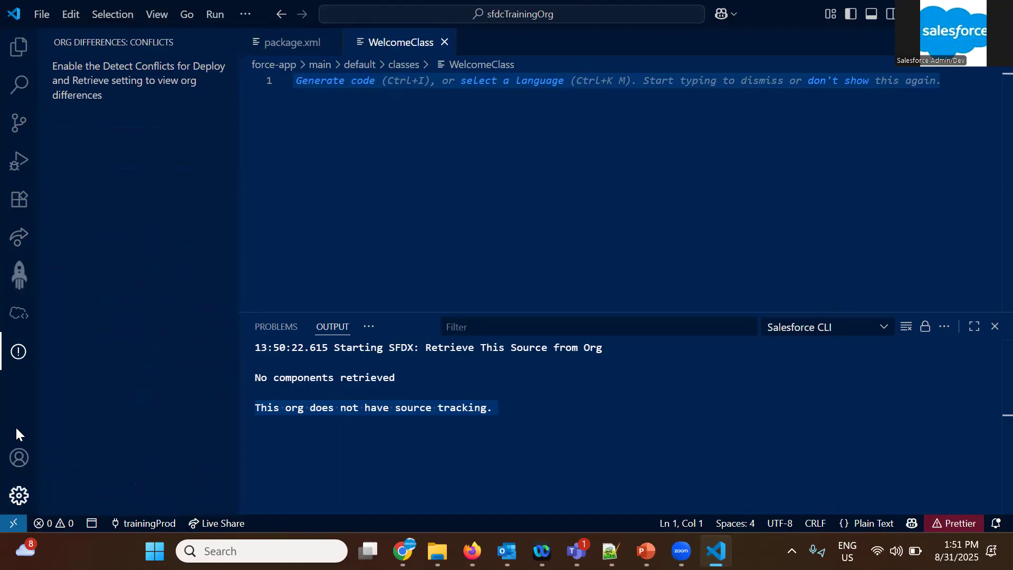
pyautogui.click(20, 274)
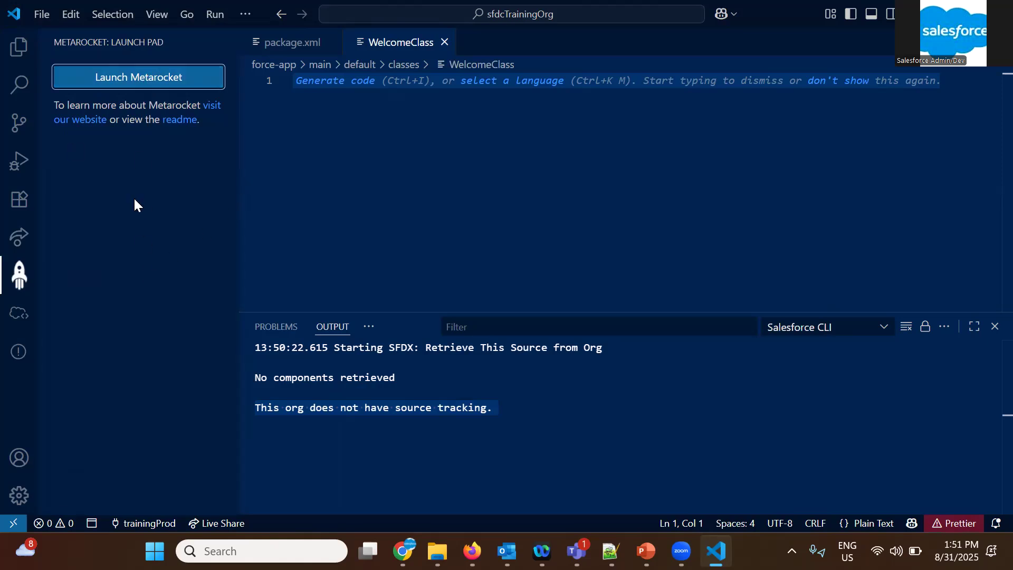
# Declare public class WelcomeClass with an empty body in the new file and dismiss the Java extension recommendation
pyautogui.click(402, 131)
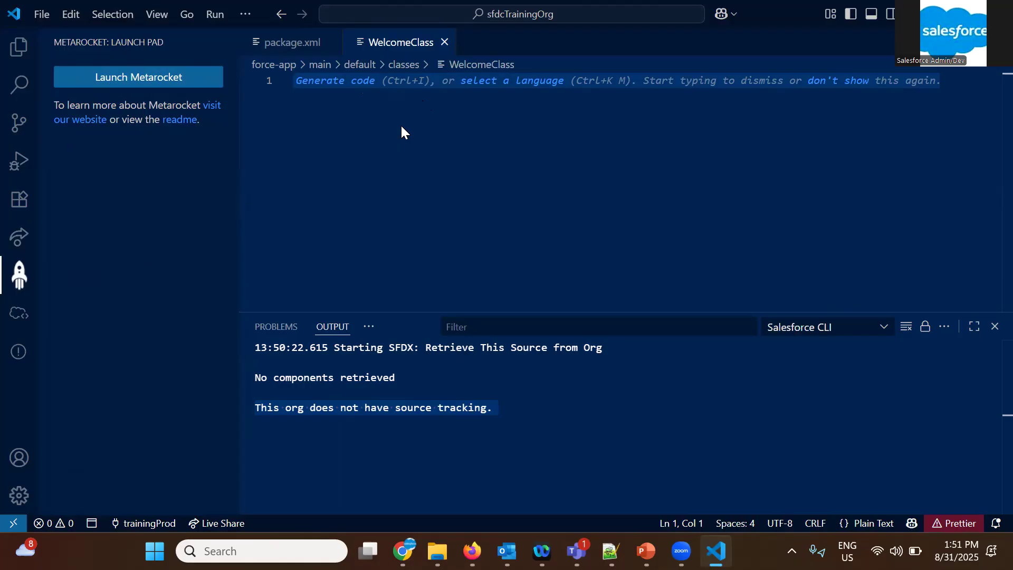
pyautogui.write('public ')
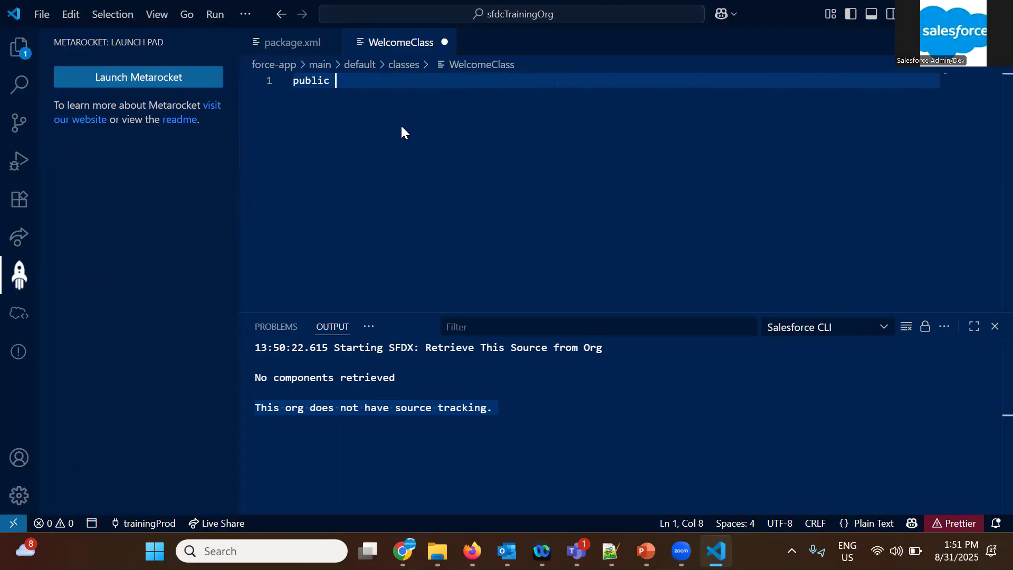
pyautogui.write('class WelcomeClass ')
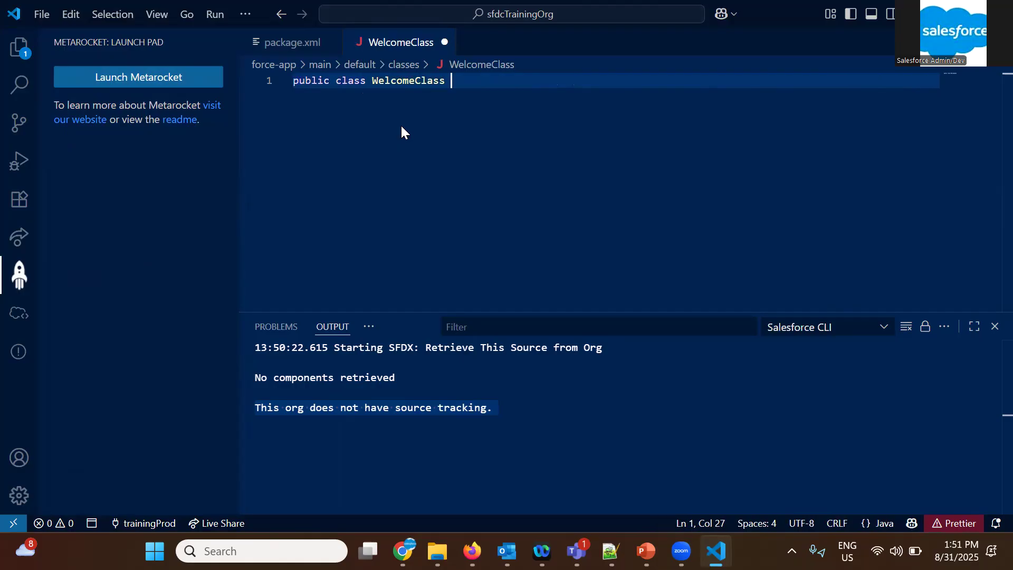
pyautogui.write('{')
pyautogui.press('Return')
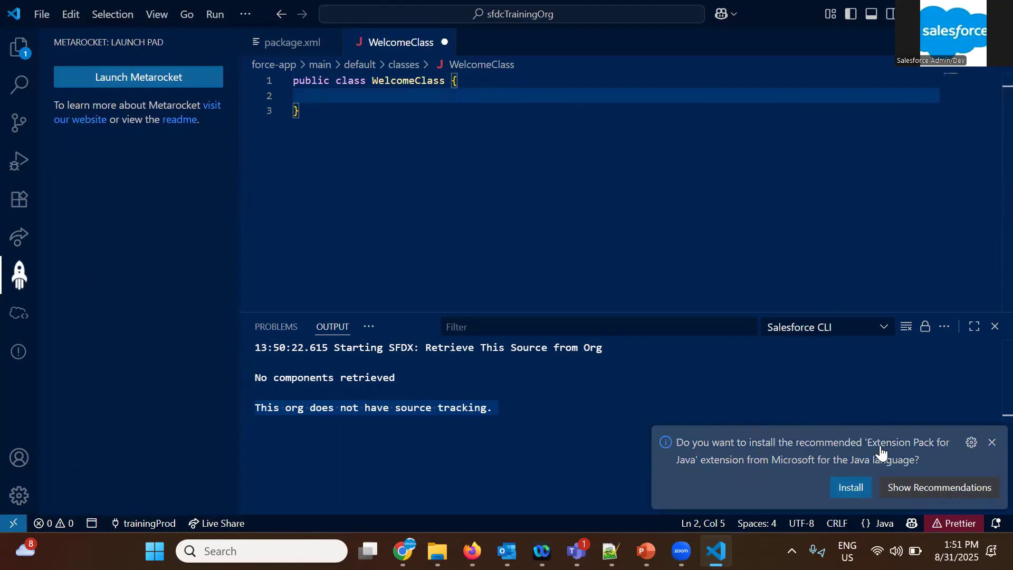
pyautogui.click(991, 442)
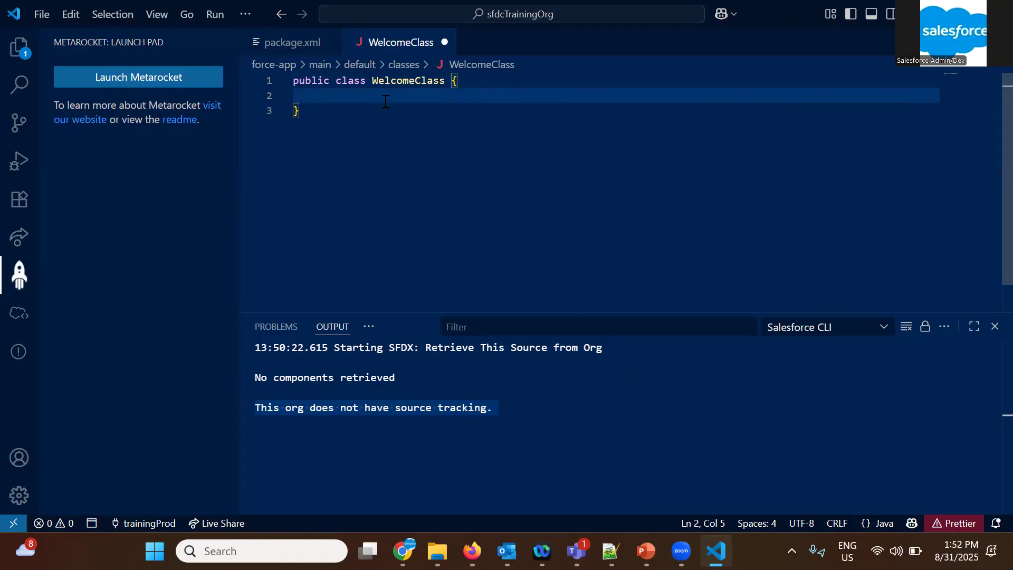
# Add a public static void method named welcomeMethod() inside WelcomeClass
pyautogui.write('pub')
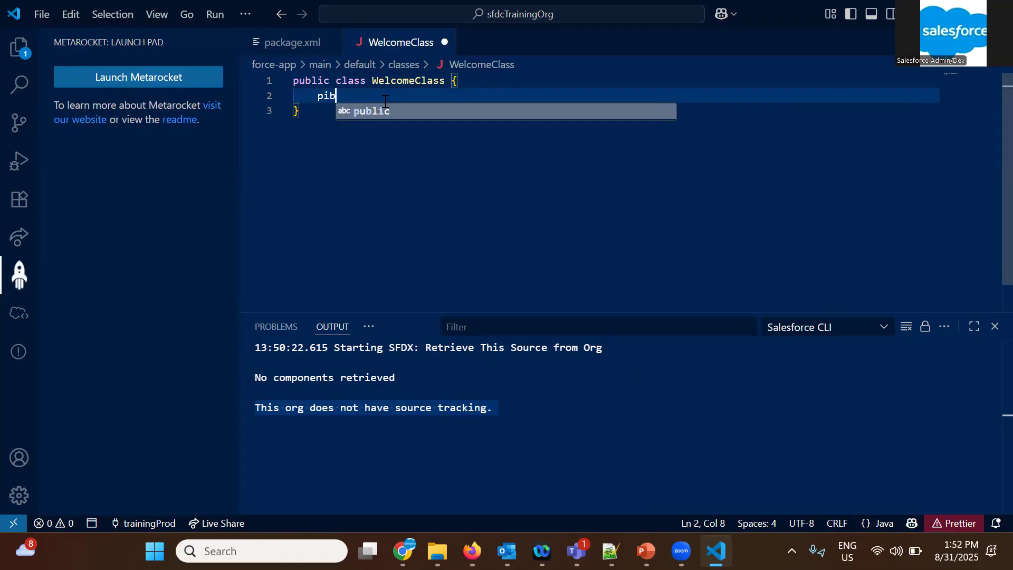
pyautogui.press('Escape')
pyautogui.press('BackSpace')
pyautogui.press('BackSpace')
pyautogui.write('ubli')
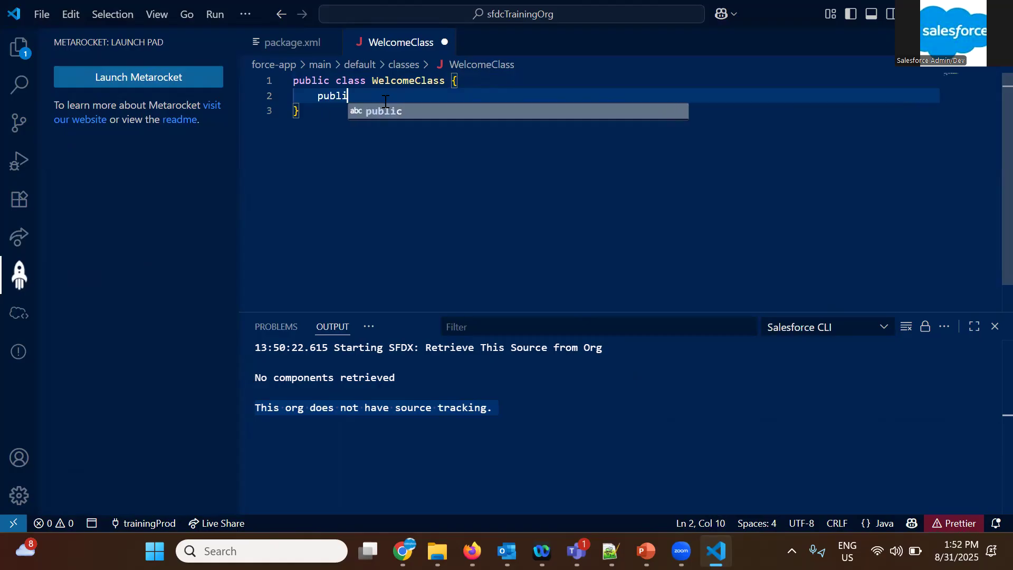
pyautogui.write('c static voi')
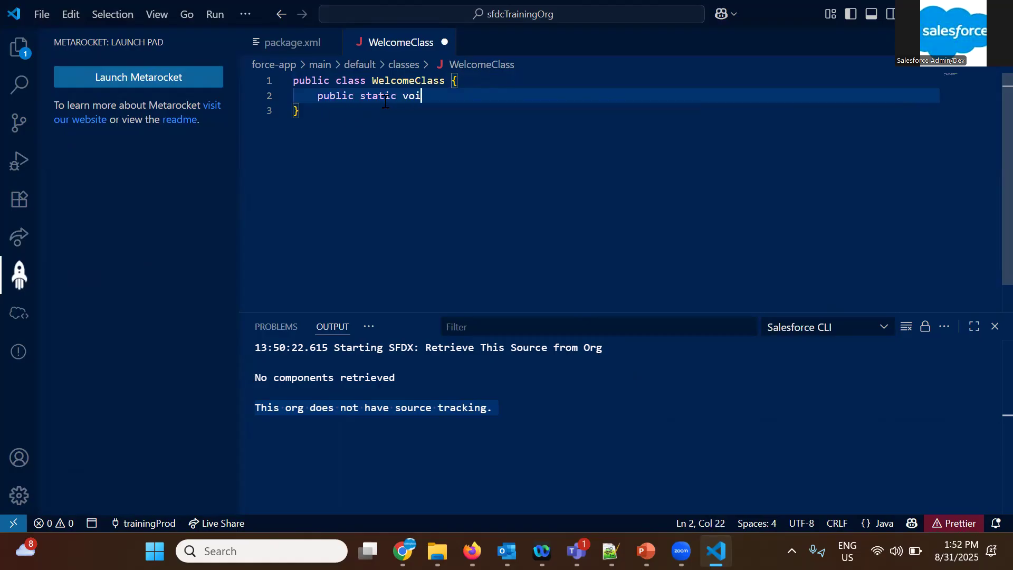
pyautogui.write('d welcomeMethod(){')
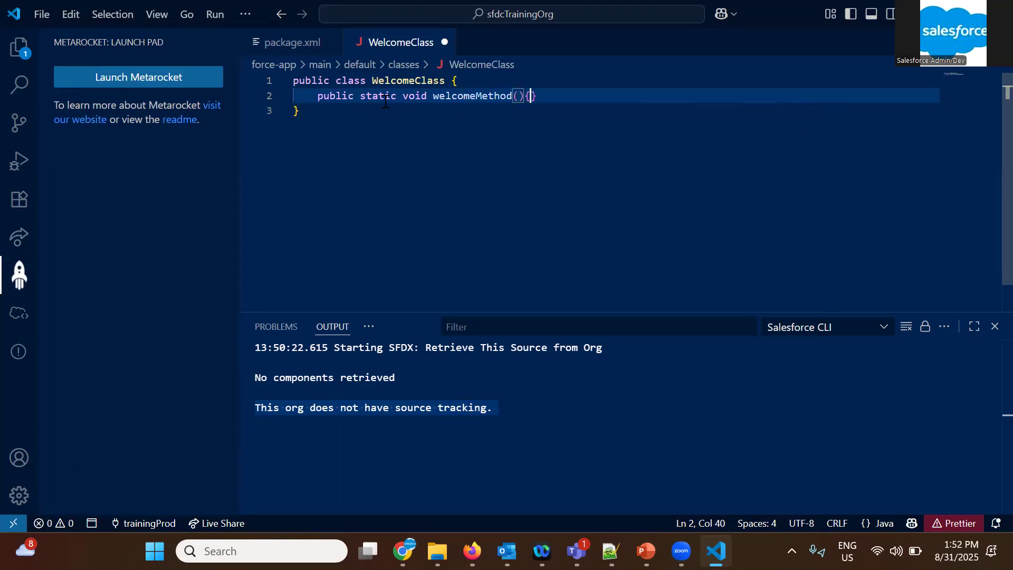
# Write system.debug('WELCOME'); in the body of welcomeMethod and save the file
pyautogui.press('Return')
pyautogui.write('s')
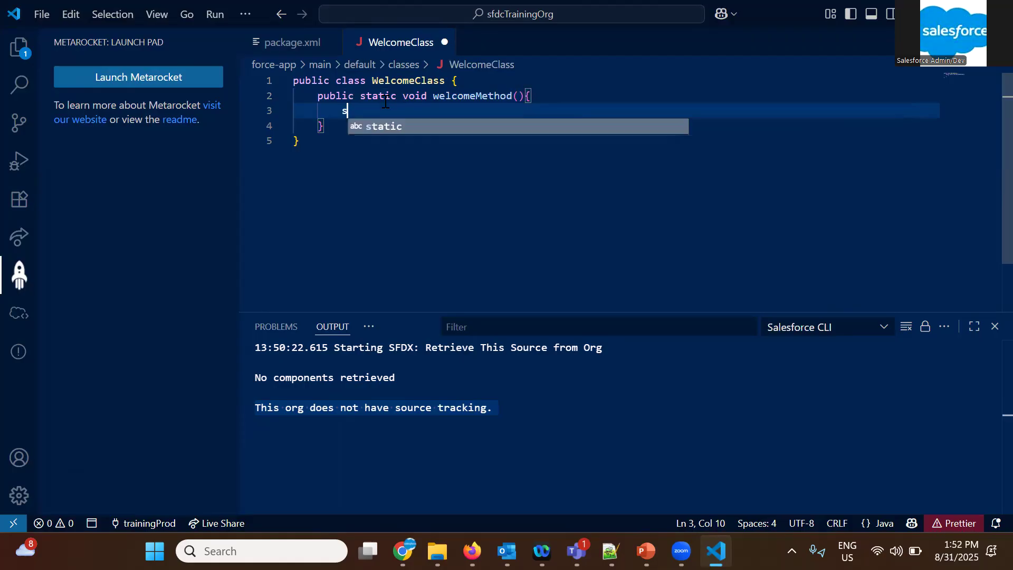
pyautogui.write('ystem.')
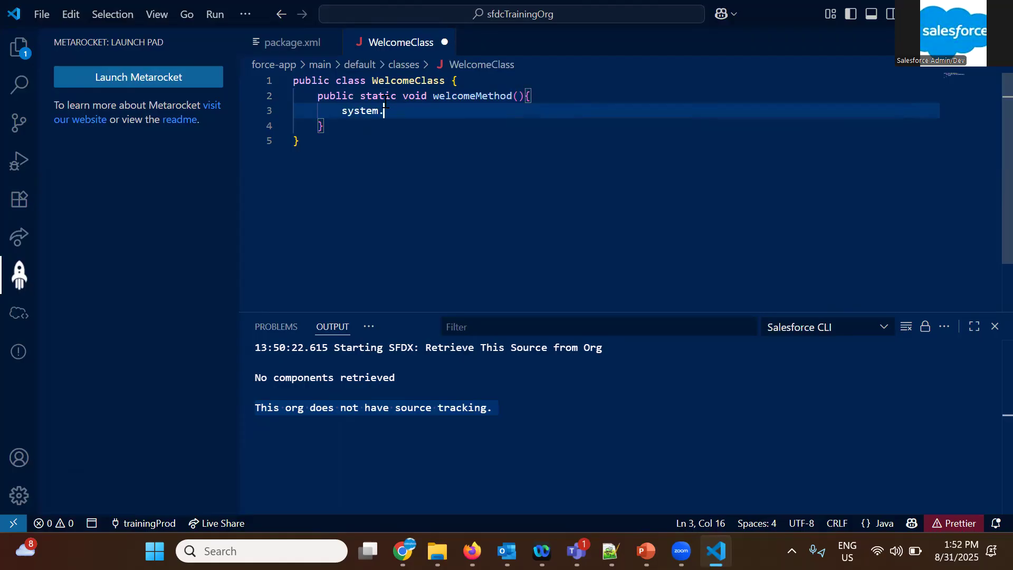
pyautogui.write("debug('WELCOME')")
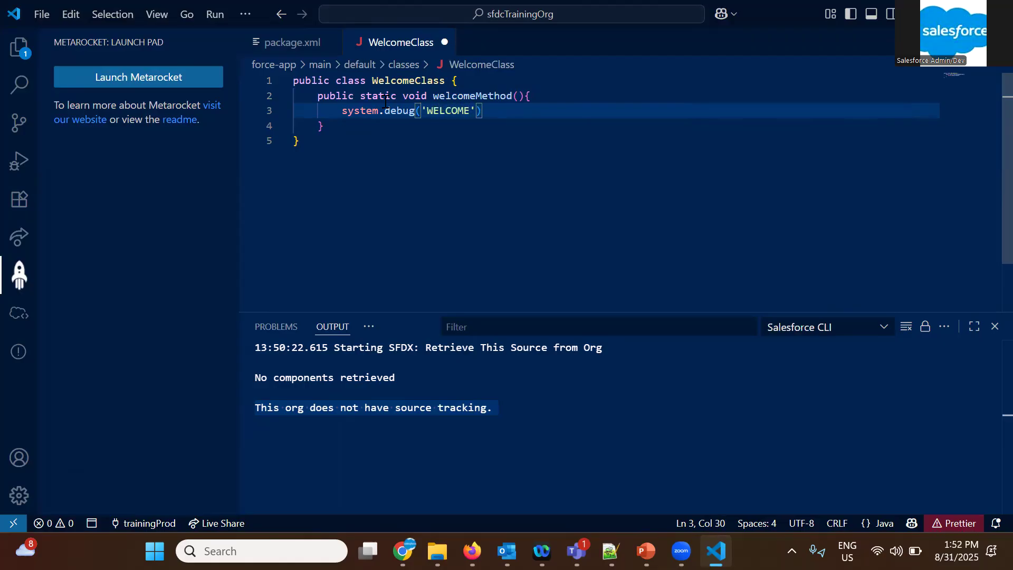
pyautogui.write(';')
pyautogui.hotkey('ctrl', 's')
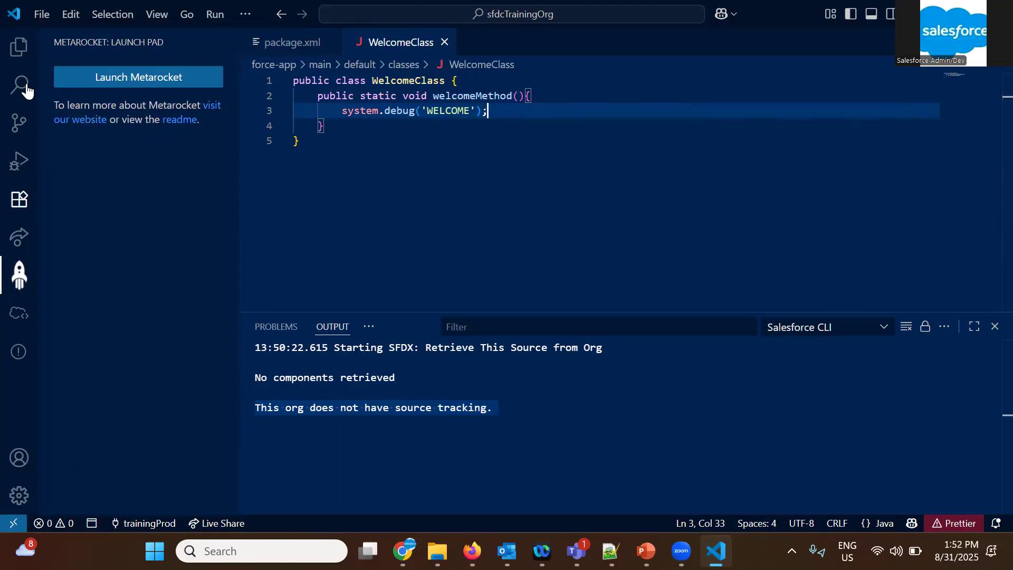
# Try to deploy the WelcomeClass source file to the org, then check and dismiss the deployment notification
pyautogui.click(20, 52)
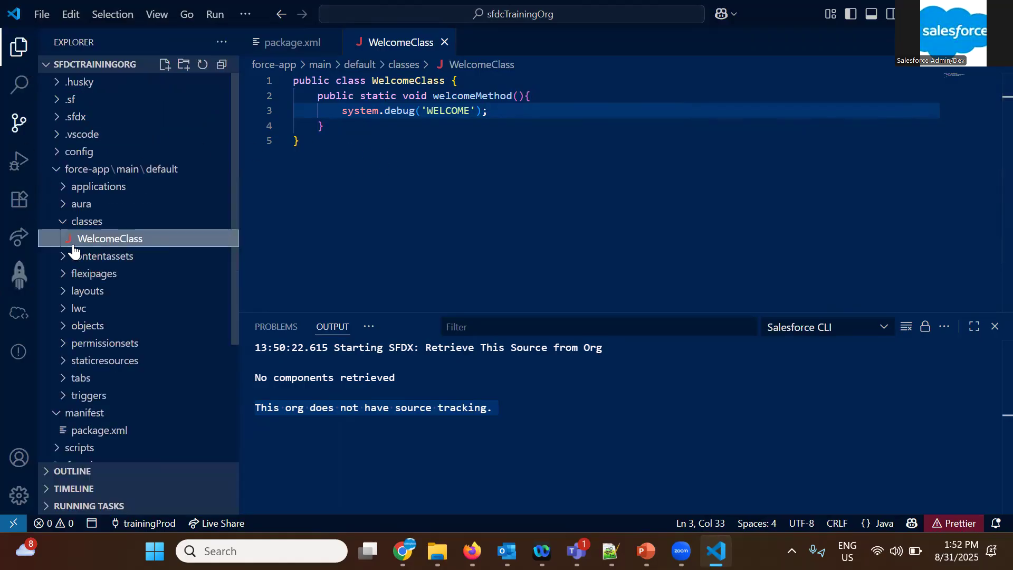
pyautogui.rightClick(115, 243)
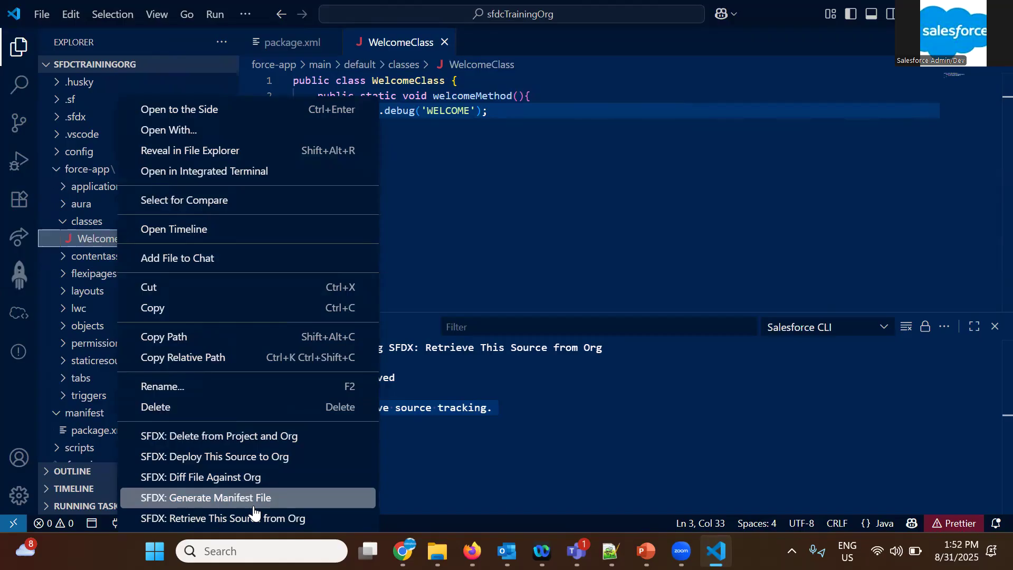
pyautogui.click(218, 457)
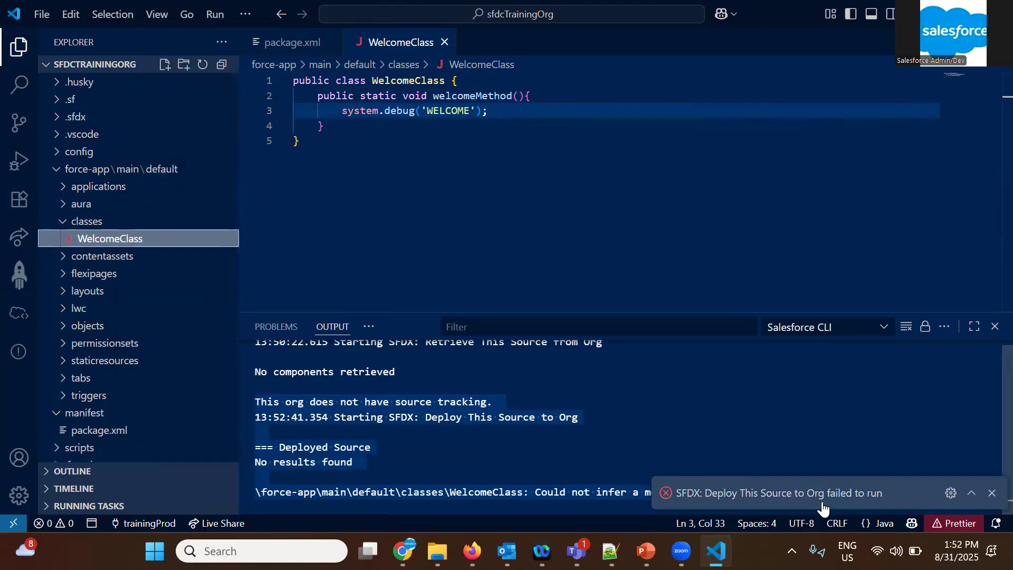
pyautogui.click(971, 493)
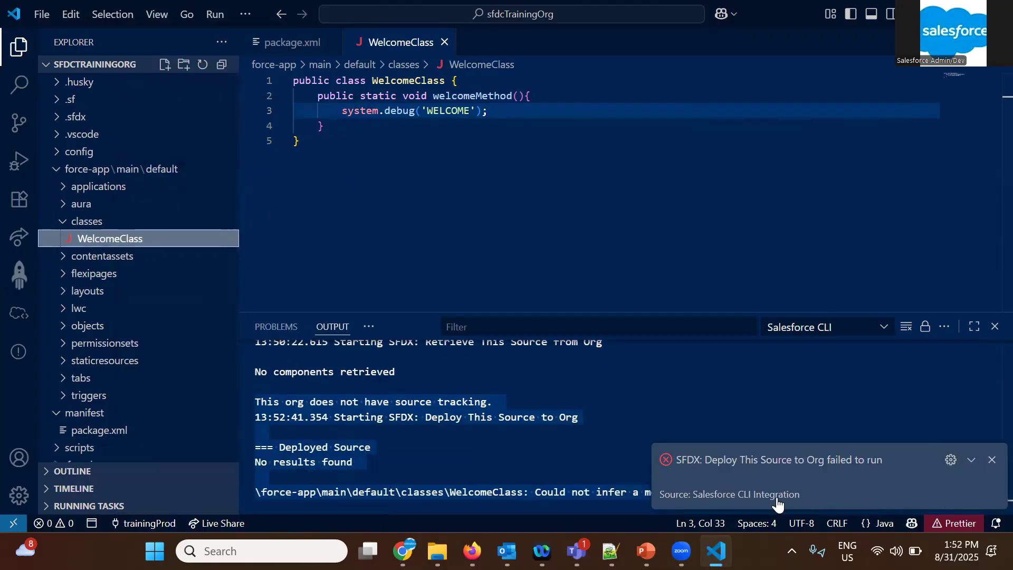
pyautogui.click(467, 158)
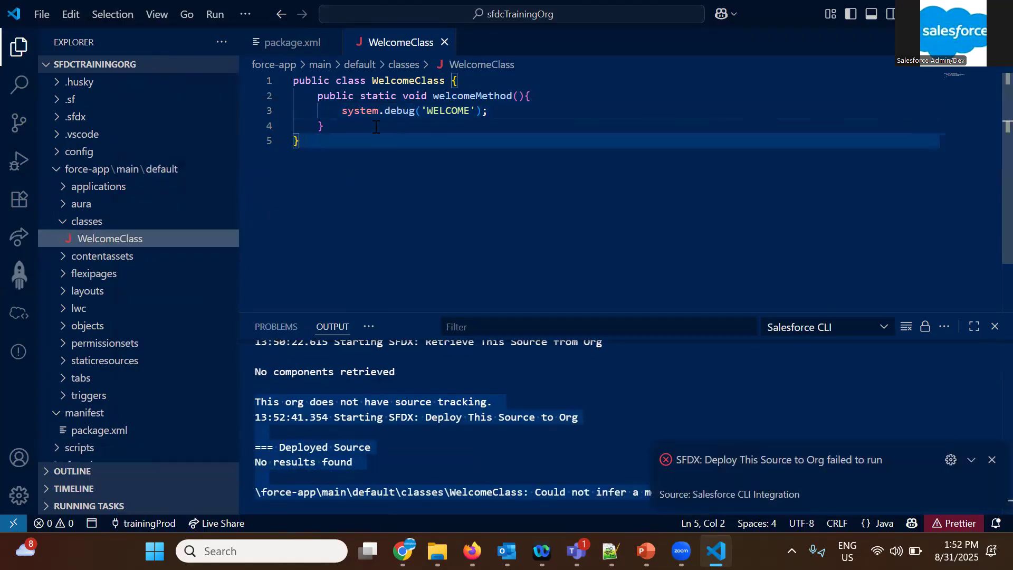
pyautogui.doubleClick(400, 134)
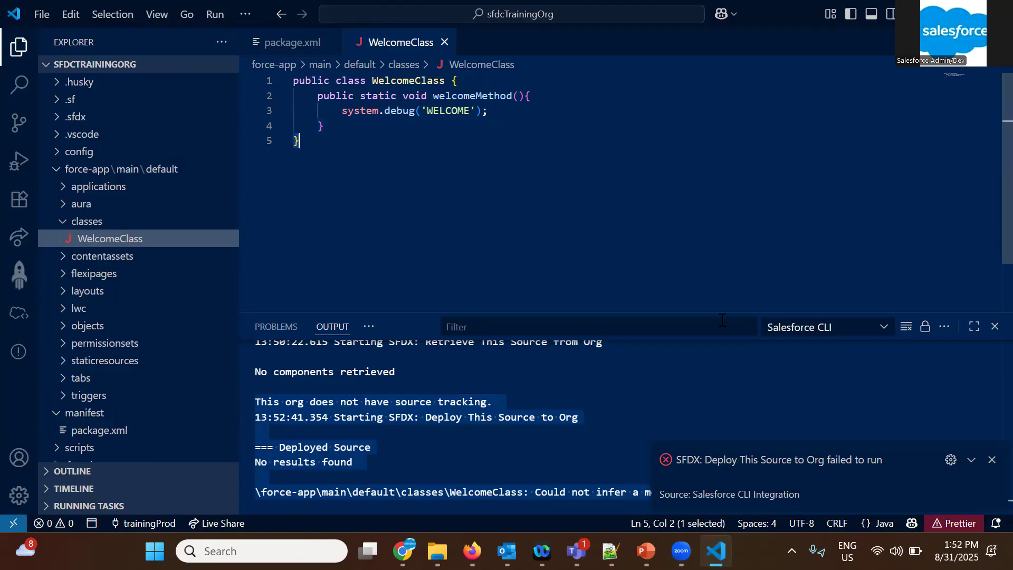
pyautogui.click(991, 460)
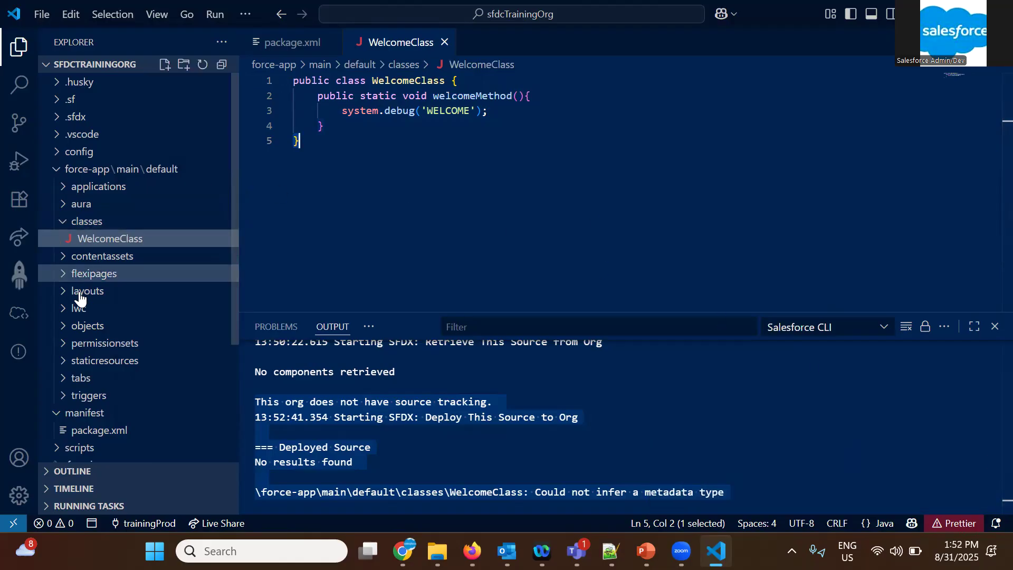
# Review the project folders and the deployment messages in the output log, then collapse the classes folder
pyautogui.scroll(-1, 95, 385)
pyautogui.scroll(-1, 97, 388)
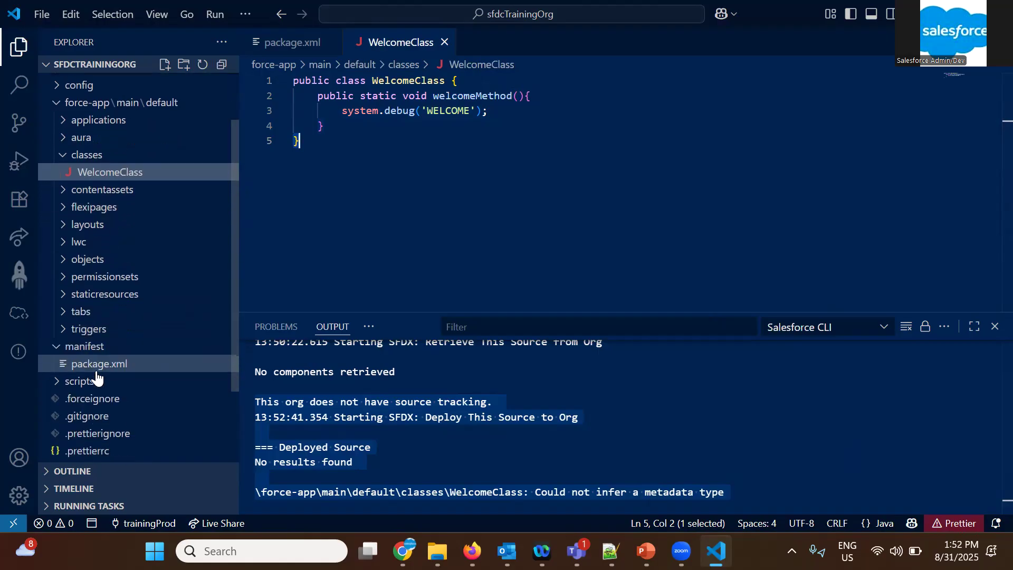
pyautogui.scroll(2, 68, 377)
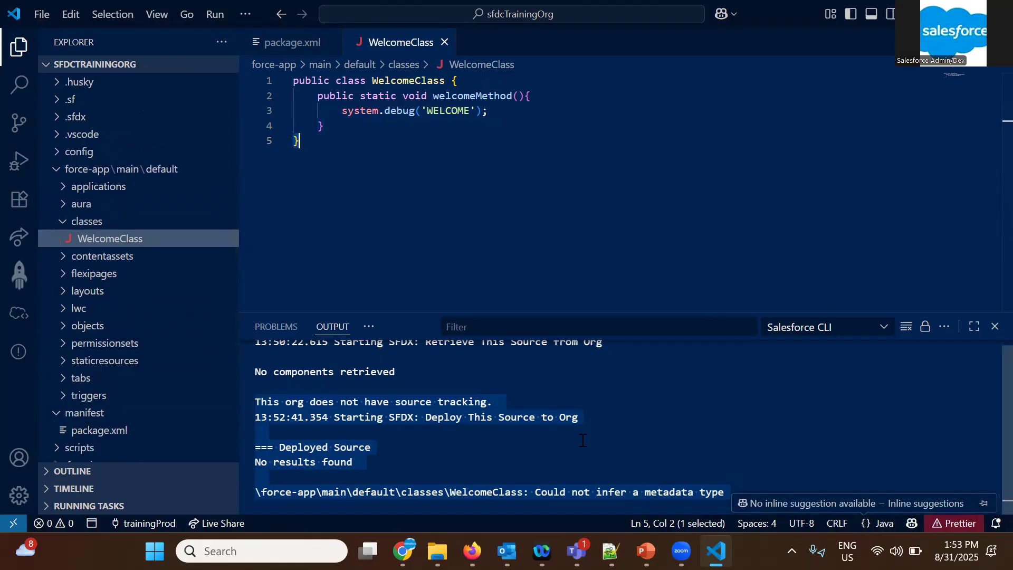
pyautogui.scroll(1, 281, 375)
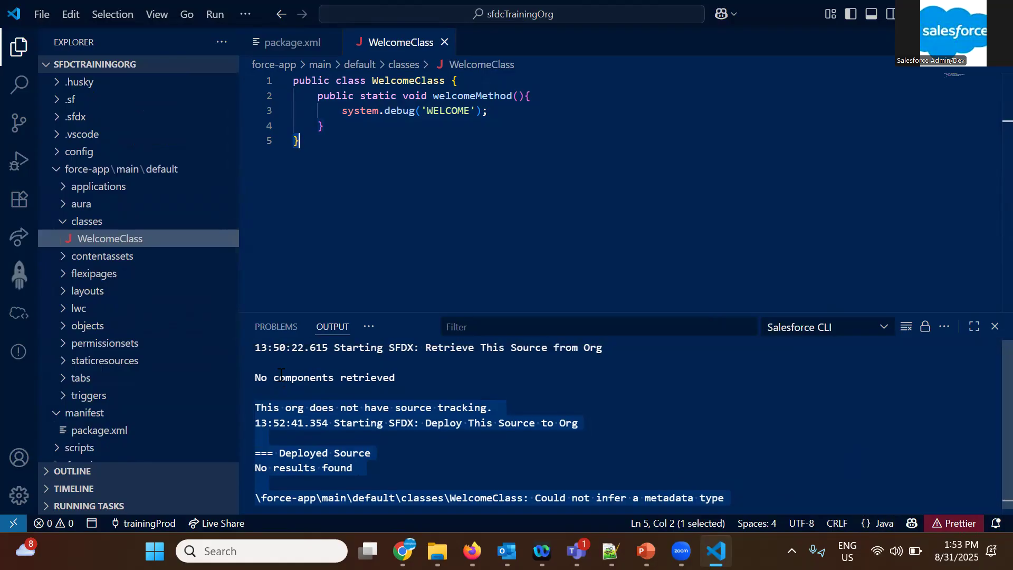
pyautogui.click(319, 383)
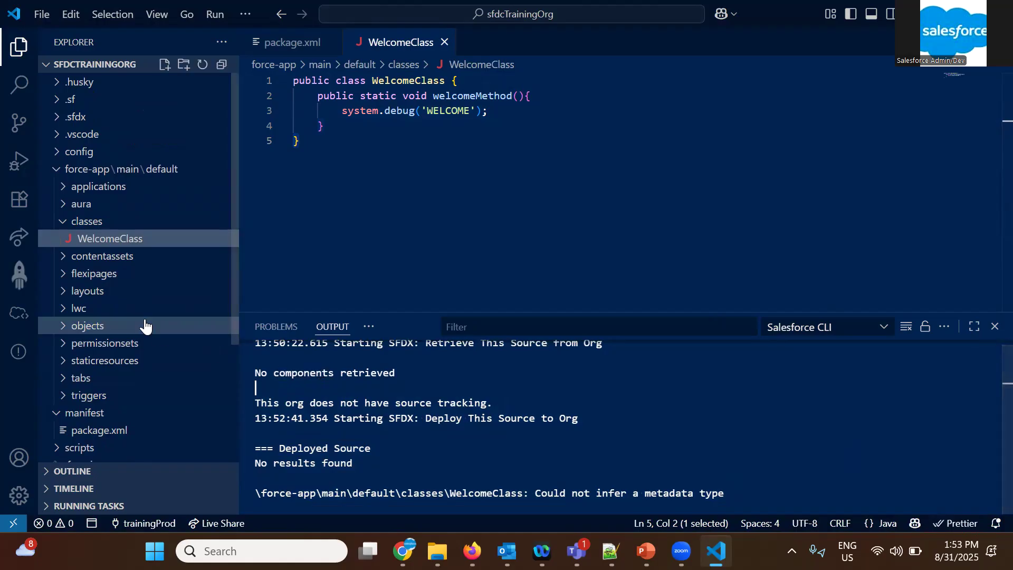
pyautogui.click(58, 221)
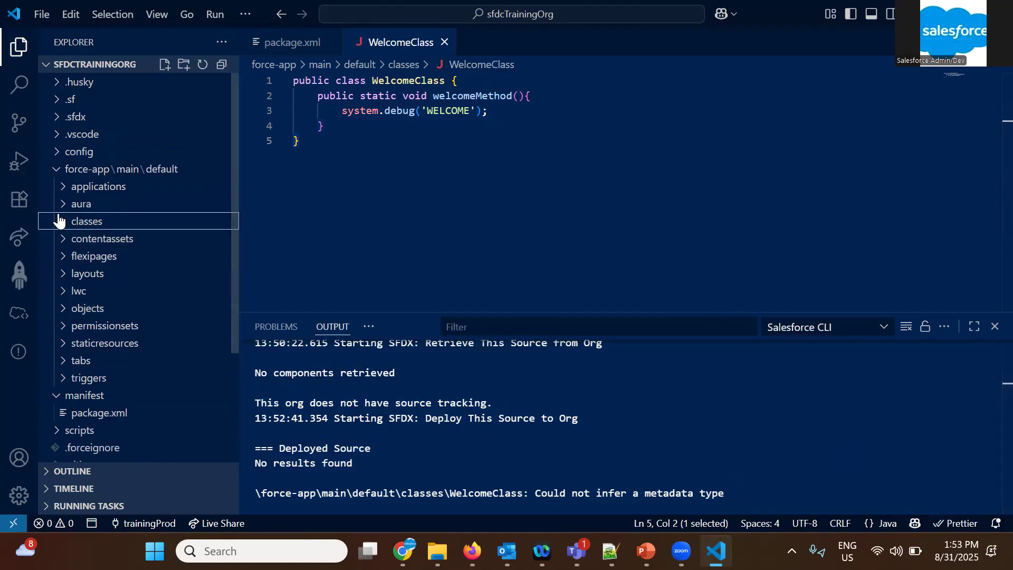
pyautogui.click(88, 378)
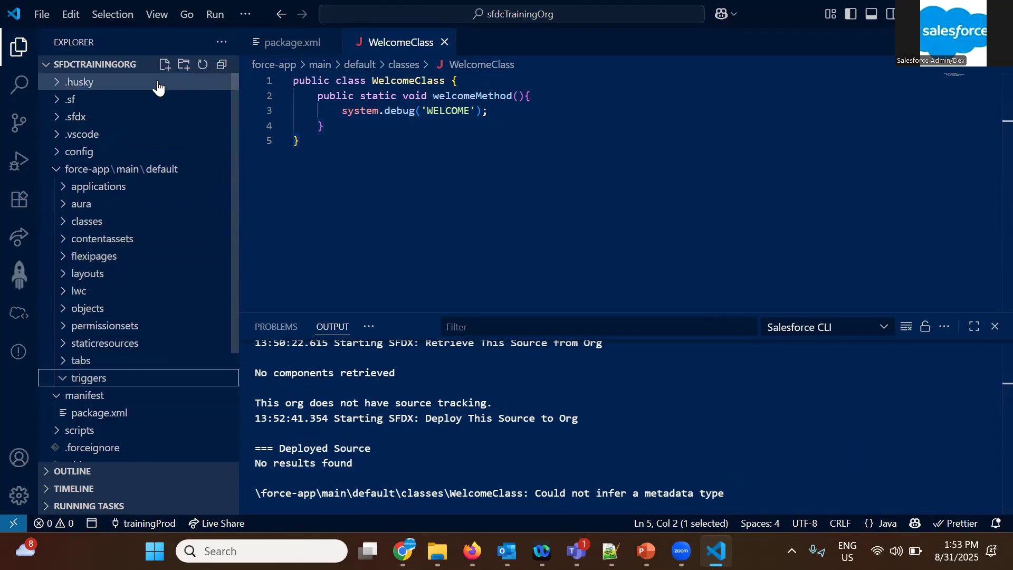
pyautogui.click(165, 64)
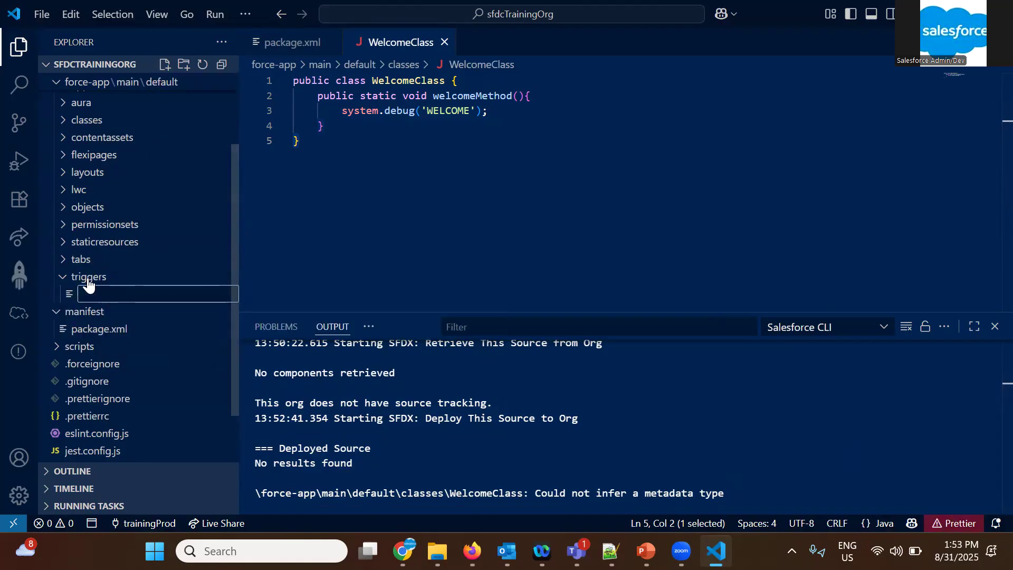
pyautogui.click(64, 278)
pyautogui.scroll(1, 105, 259)
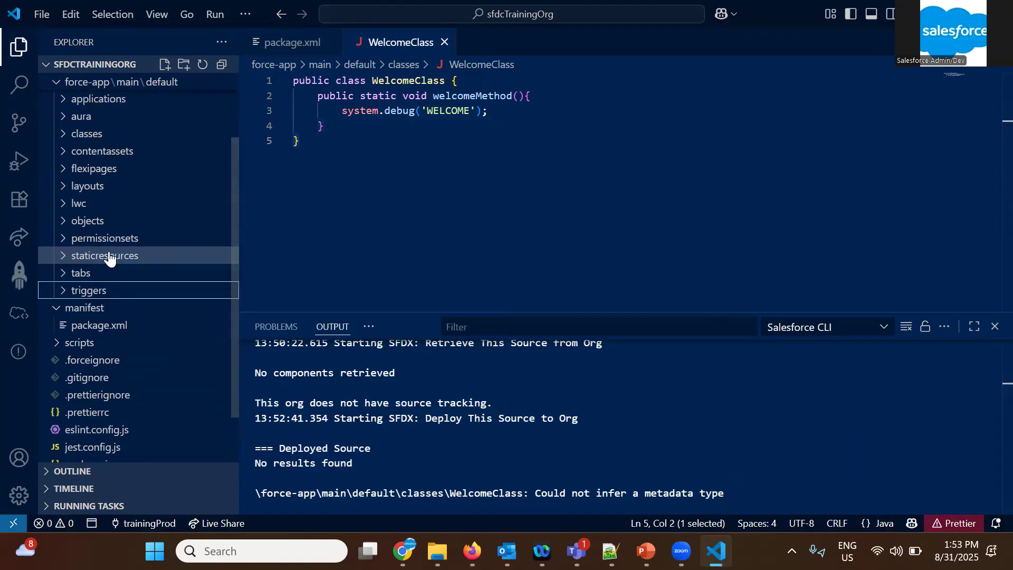
pyautogui.scroll(1, 108, 257)
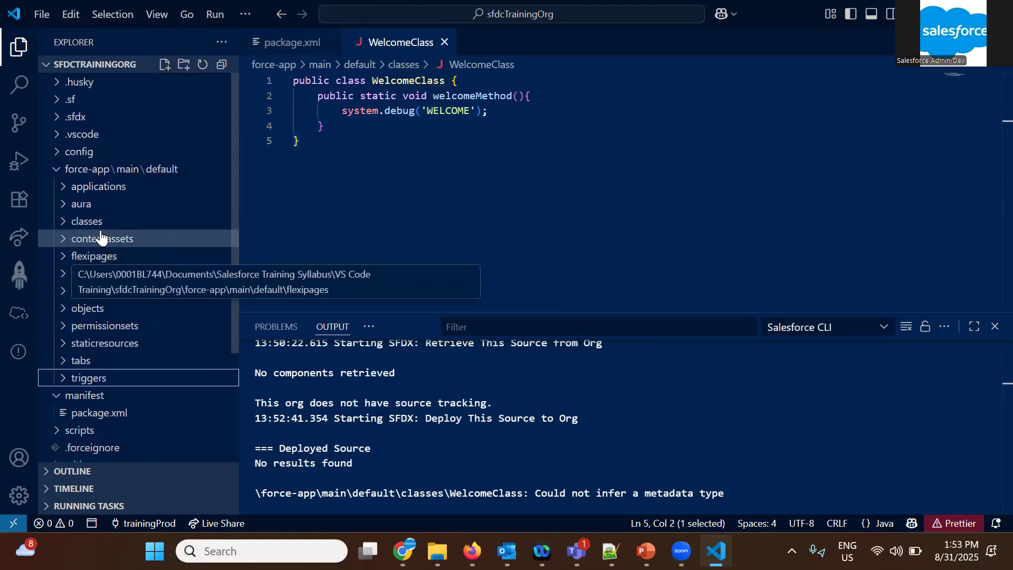
pyautogui.doubleClick(55, 170)
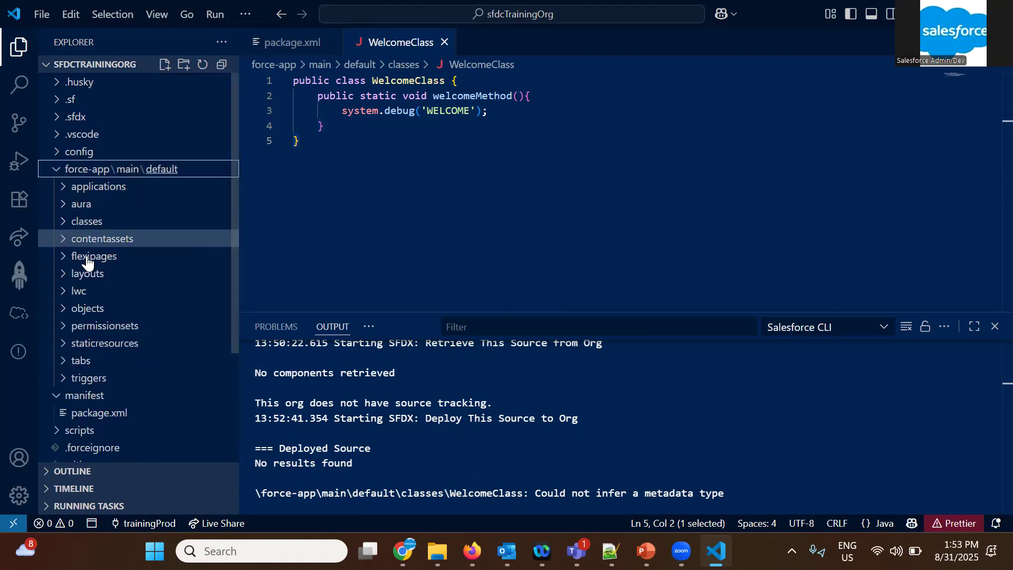
pyautogui.scroll(-1, 94, 312)
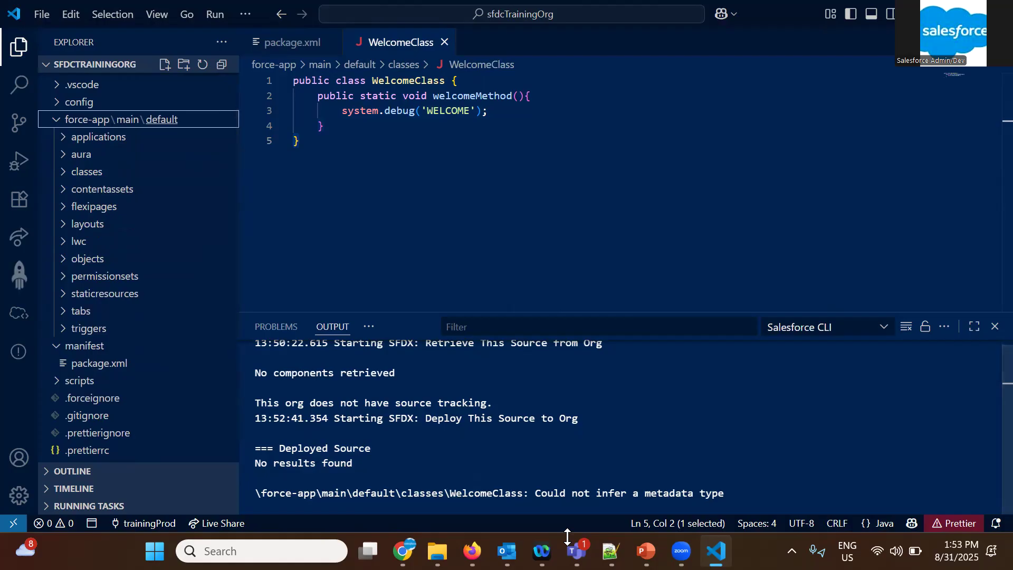
pyautogui.scroll(1, 75, 153)
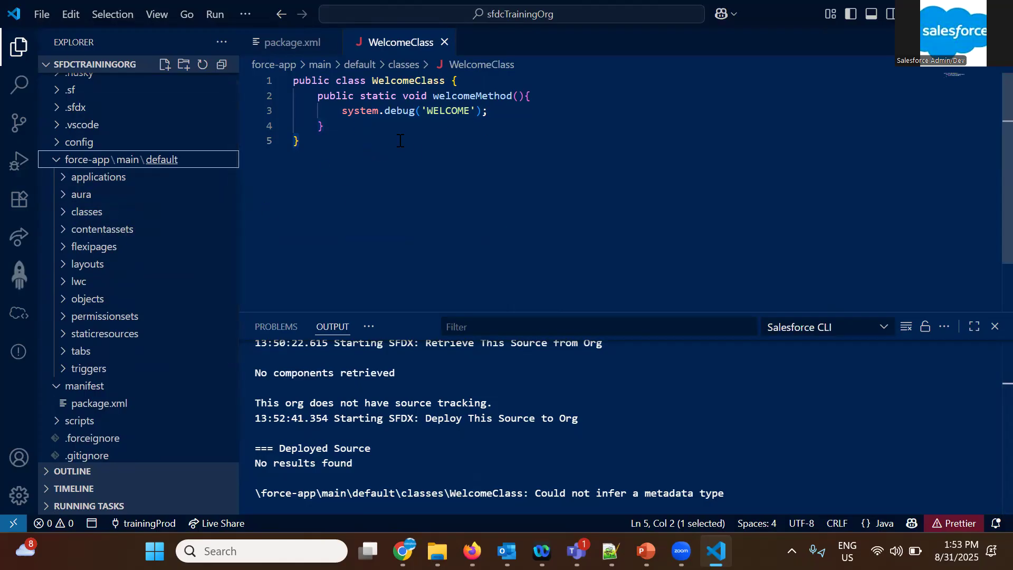
# Collapse the force-app\main\default and manifest folders in the project tree and return focus to the WelcomeClass code
pyautogui.click(305, 141)
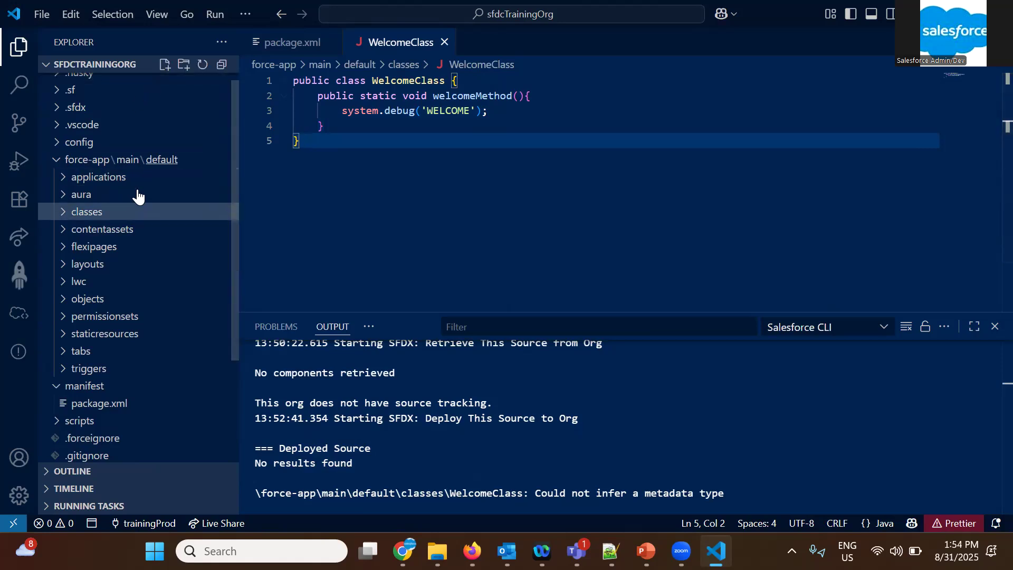
pyautogui.click(57, 162)
pyautogui.click(56, 186)
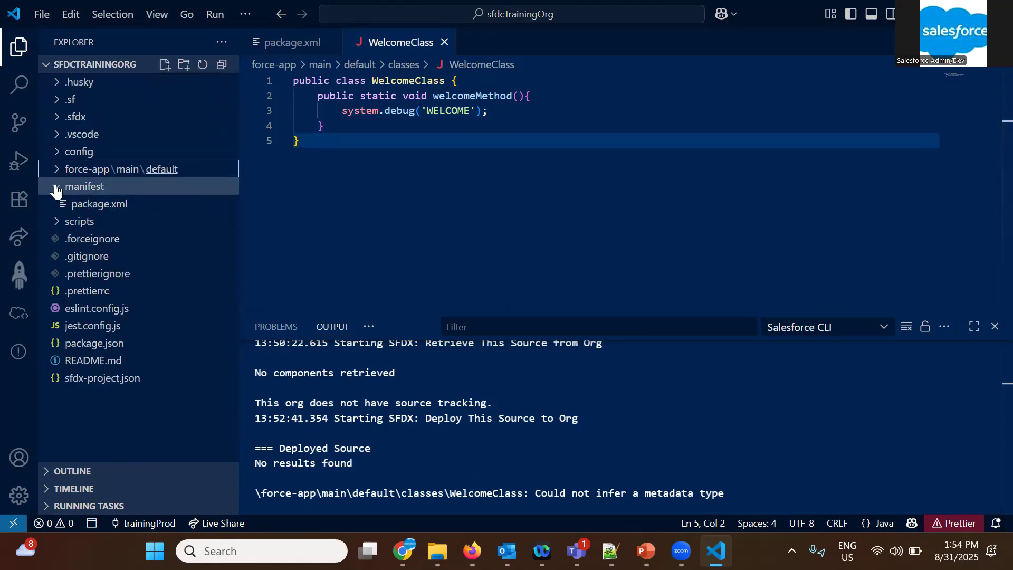
pyautogui.click(462, 185)
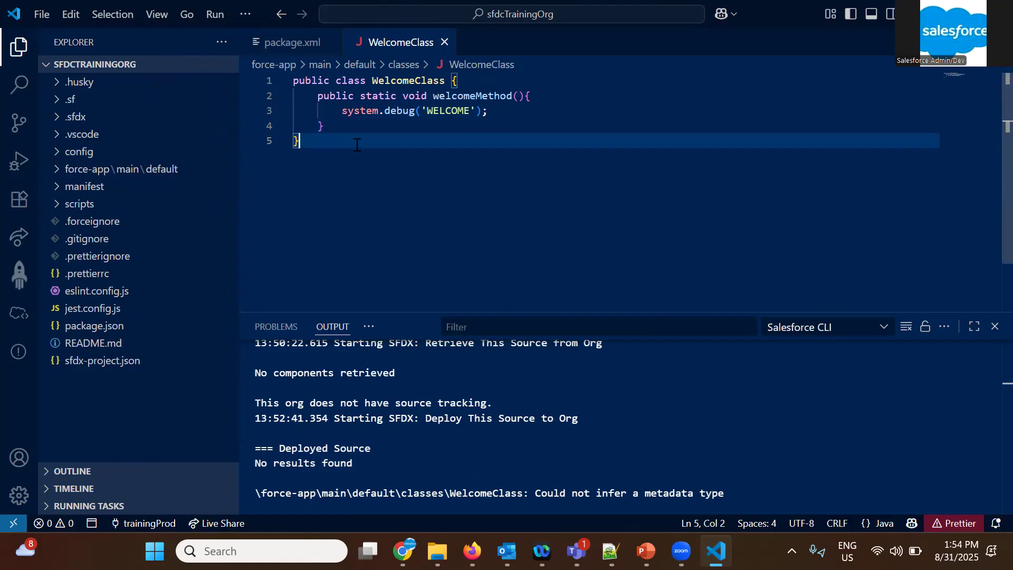